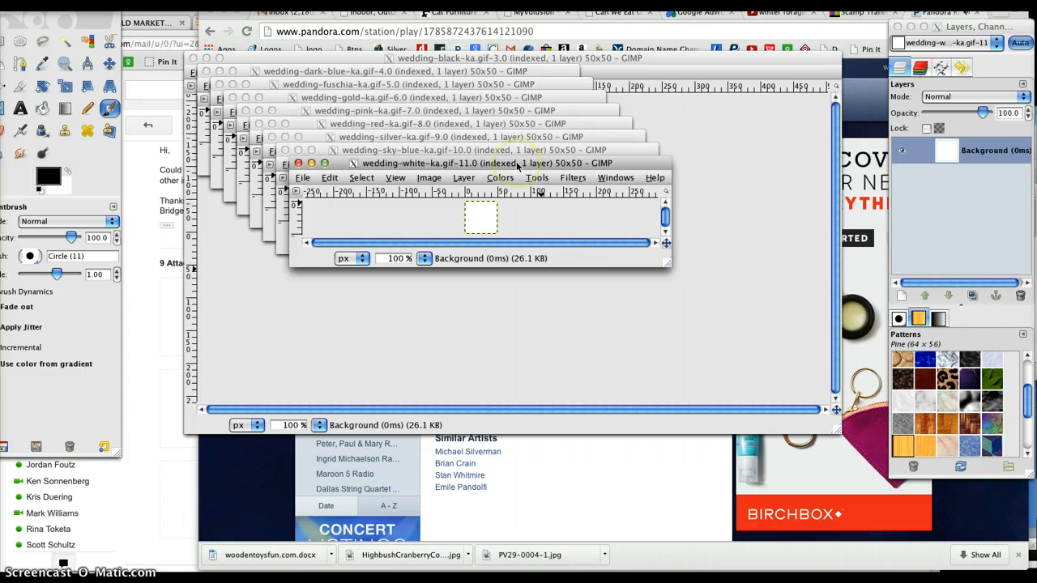
Step: Create a new blank image 250 pixels wide and 250 pixels high
left_click(302, 179)
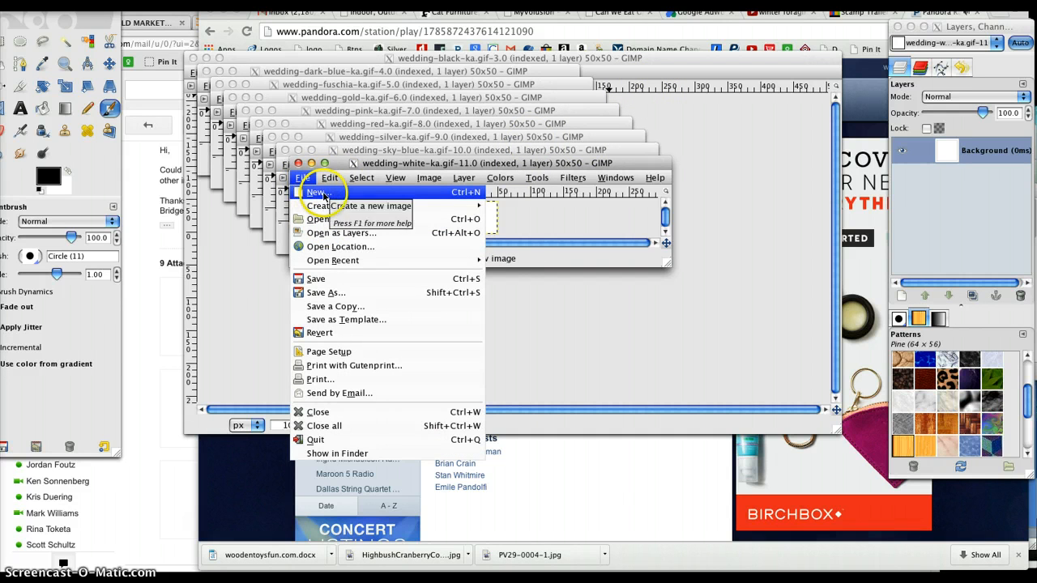
left_click(316, 194)
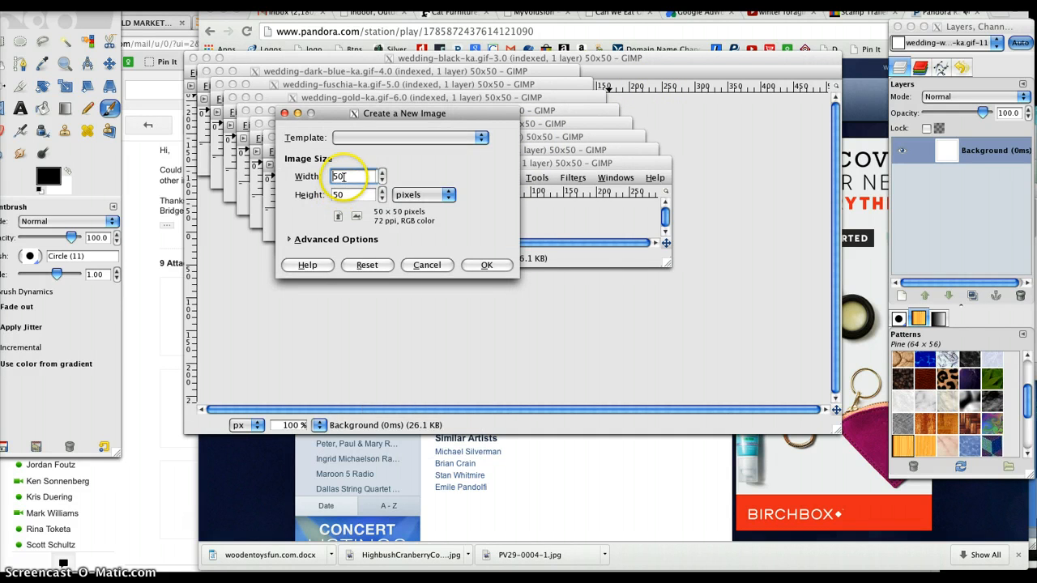
left_click(333, 176)
left_click(351, 175)
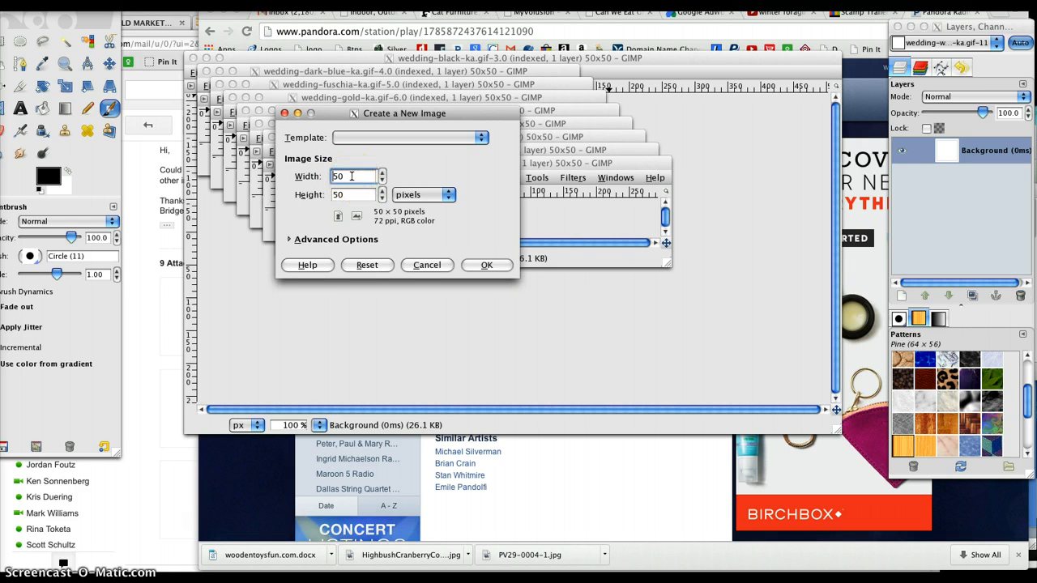
left_click_drag(352, 176, 320, 176)
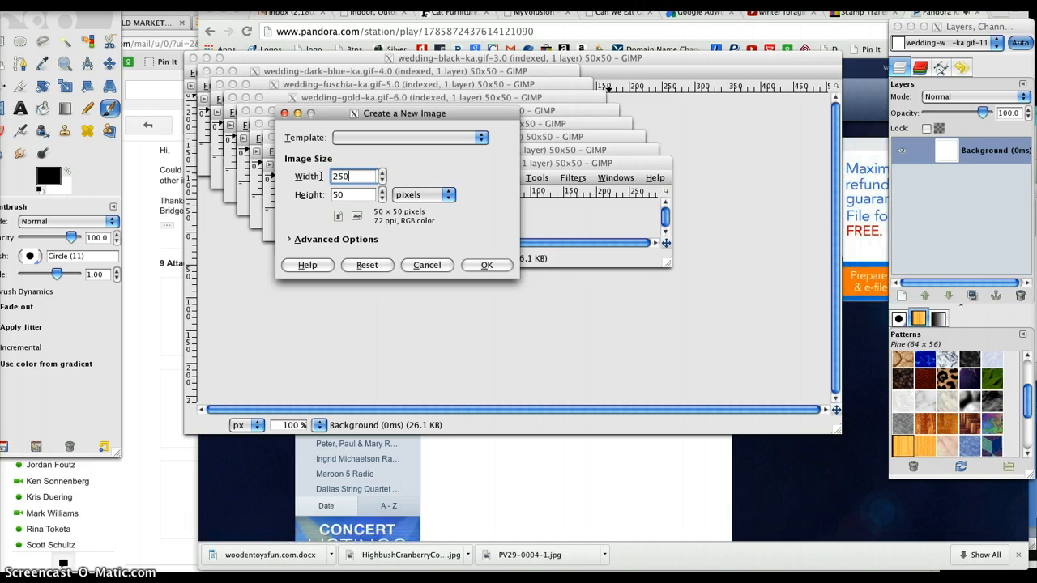
key("Tab")
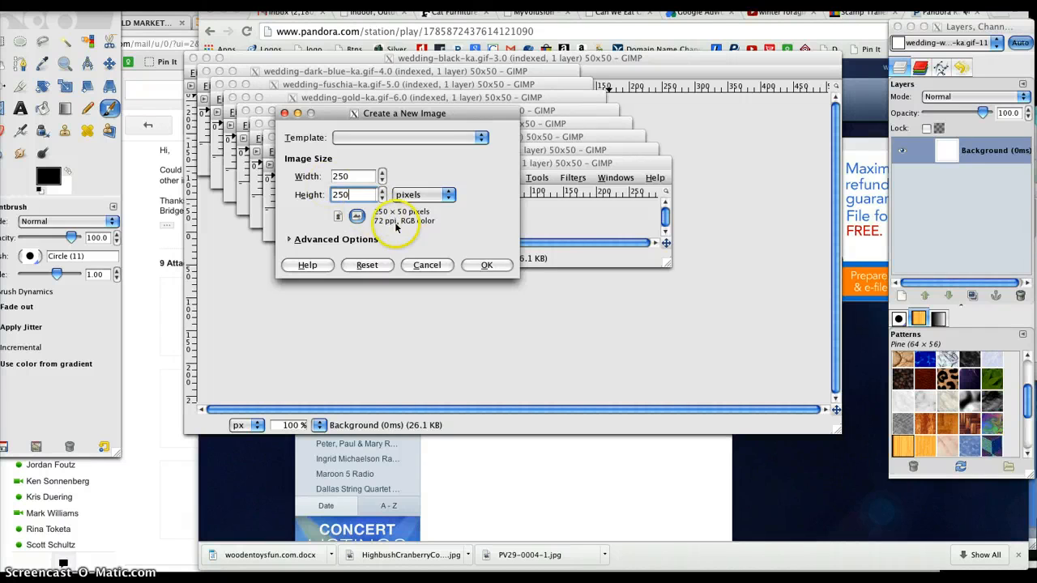
left_click(486, 265)
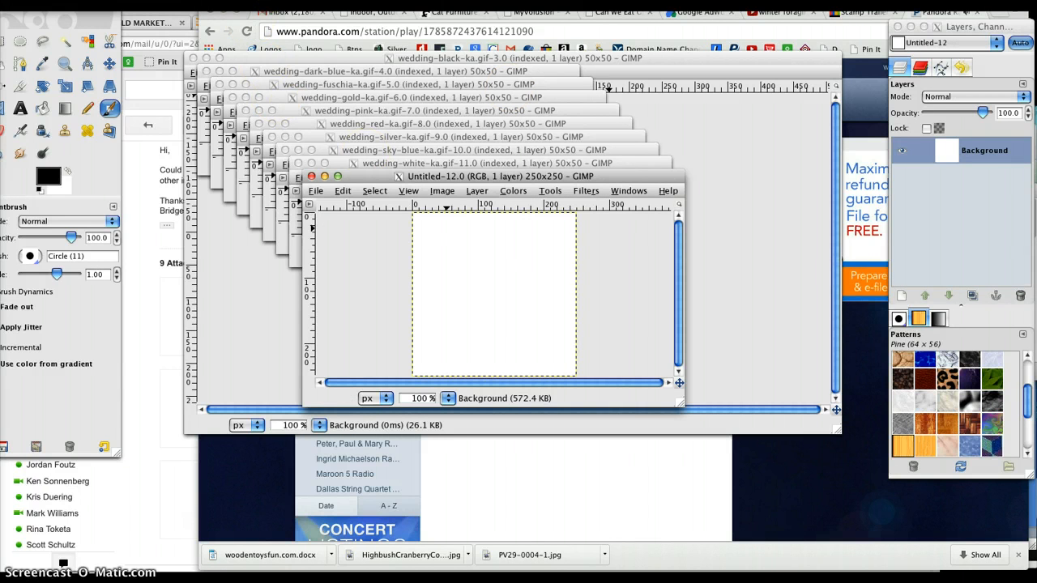
Step: Switch to the browser to pause the Pandora playback, and return to GIMP
left_click(872, 375)
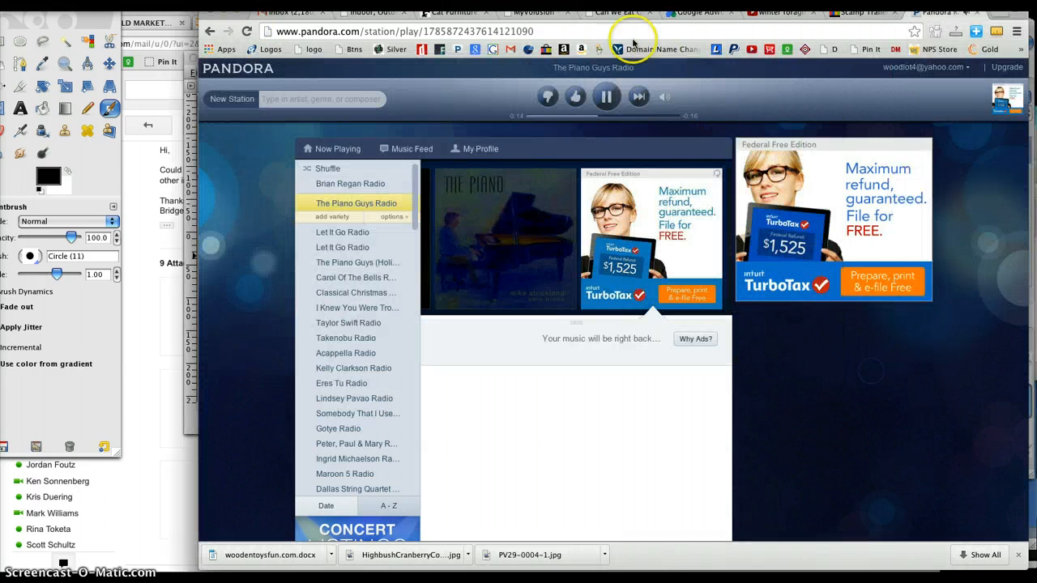
key("space")
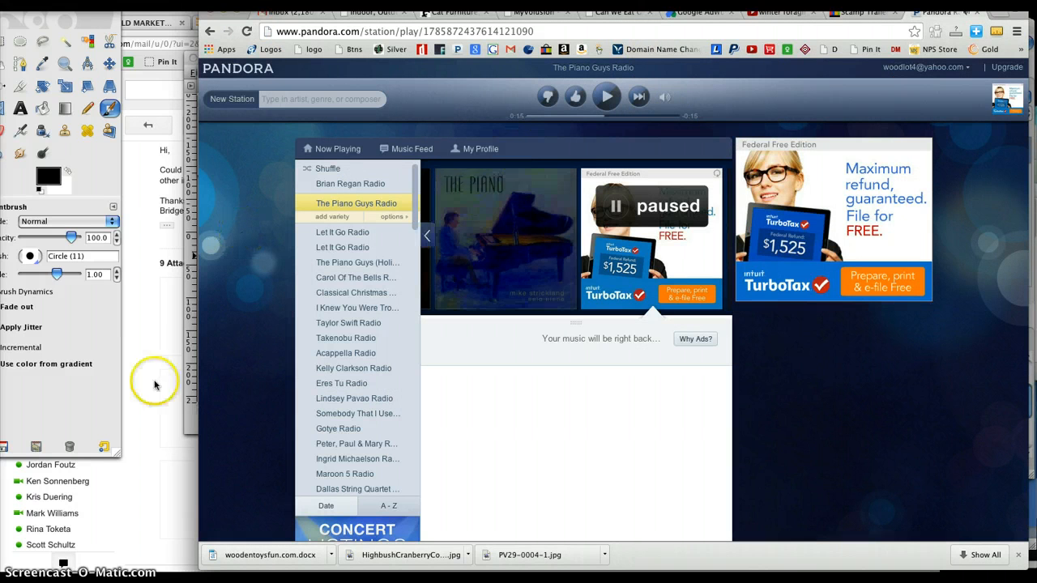
mouse_move(471, 574)
left_click(567, 538)
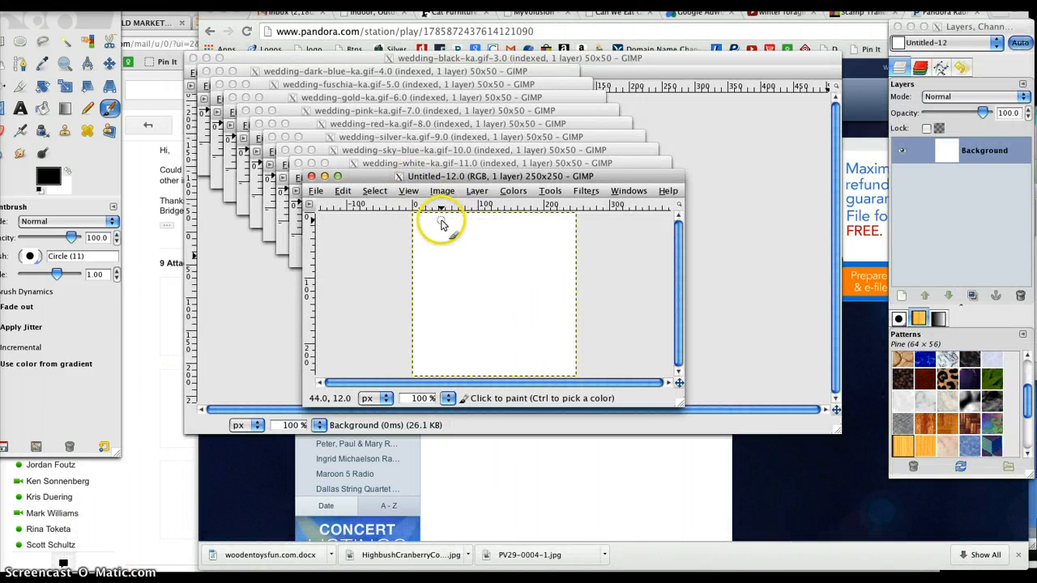
Step: Move the new image window away from the stack and set the foreground colour for Bucket Fill to pale teal 99e5dd
left_click(481, 177)
left_click_drag(481, 177, 554, 195)
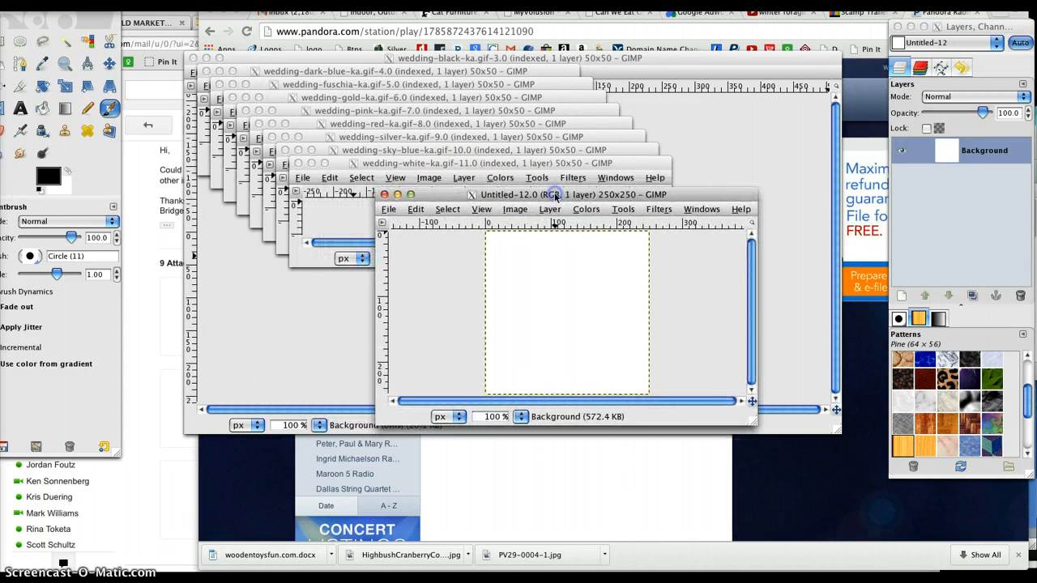
left_click(41, 108)
left_click(41, 108)
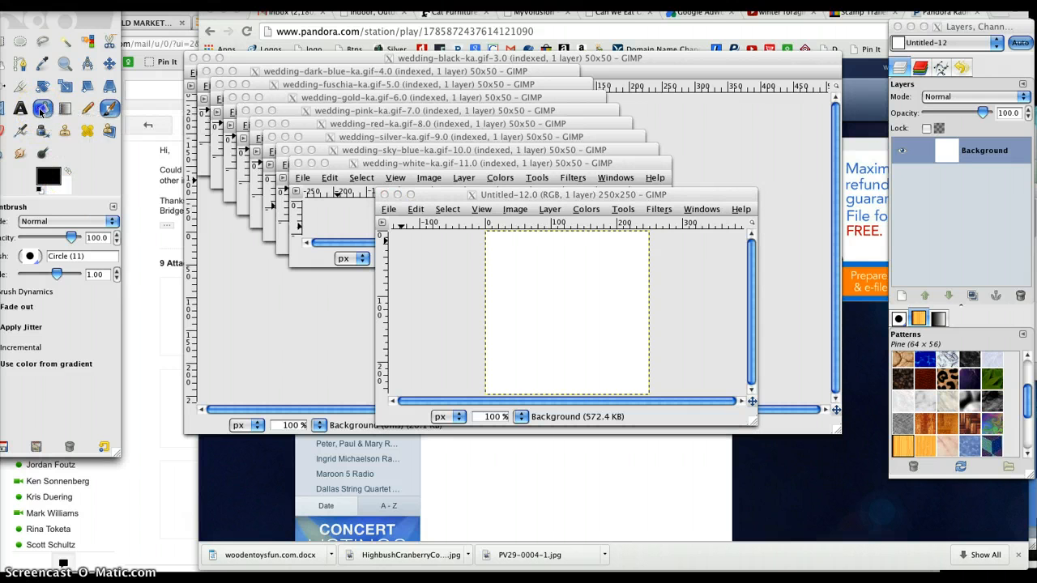
left_click(68, 167)
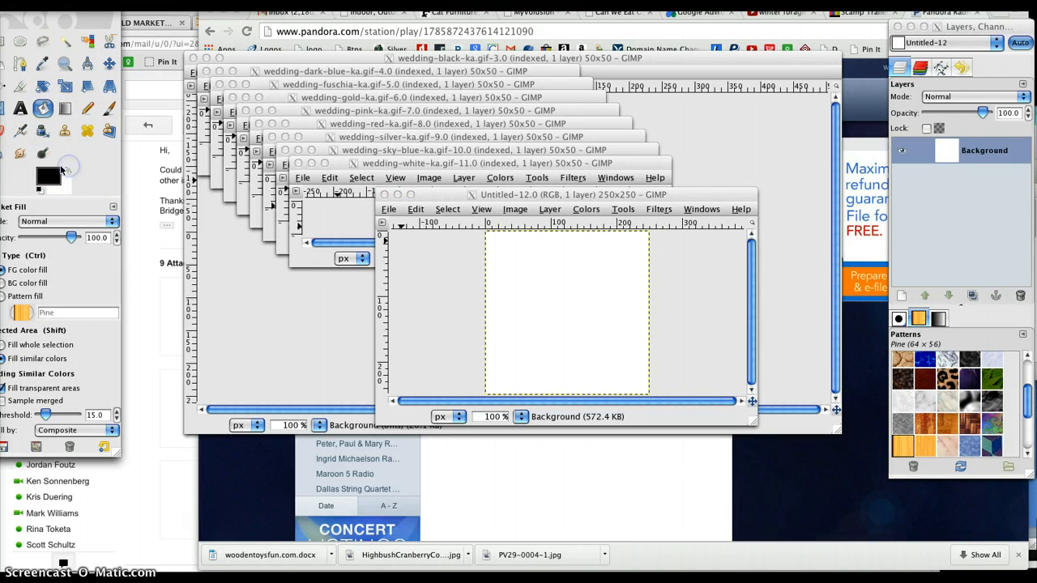
left_click(50, 174)
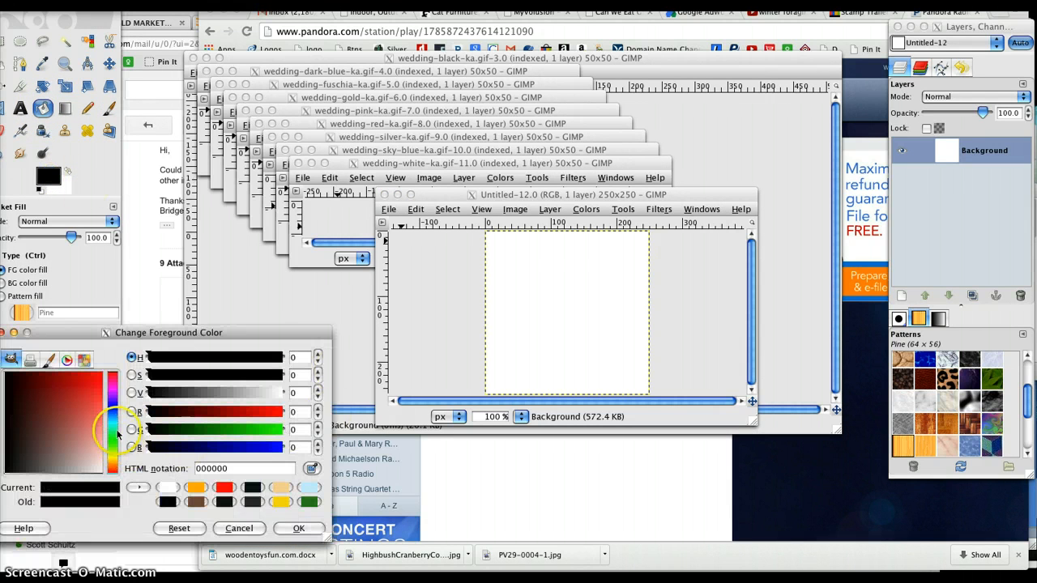
left_click(112, 425)
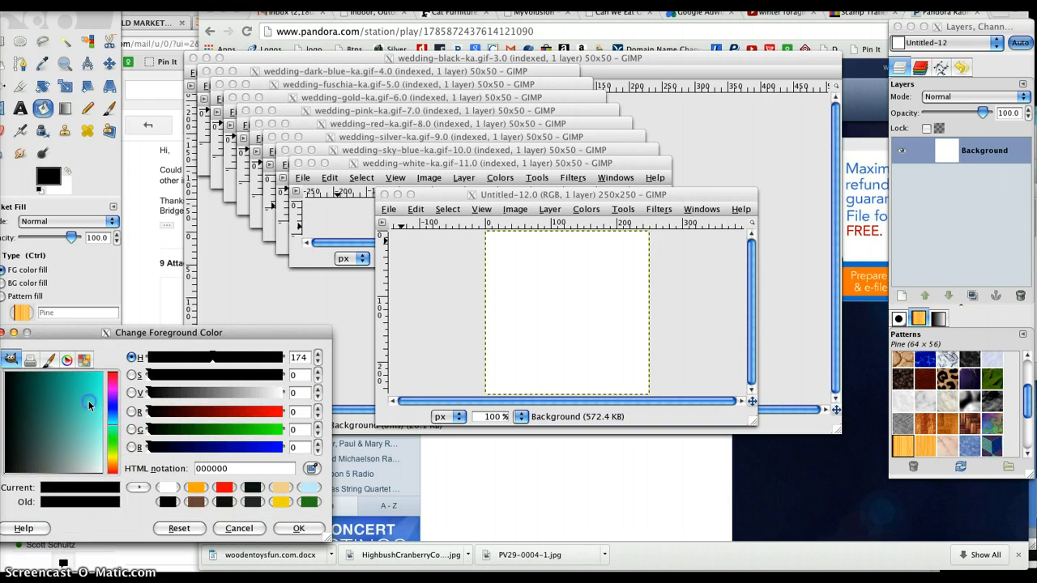
left_click(89, 405)
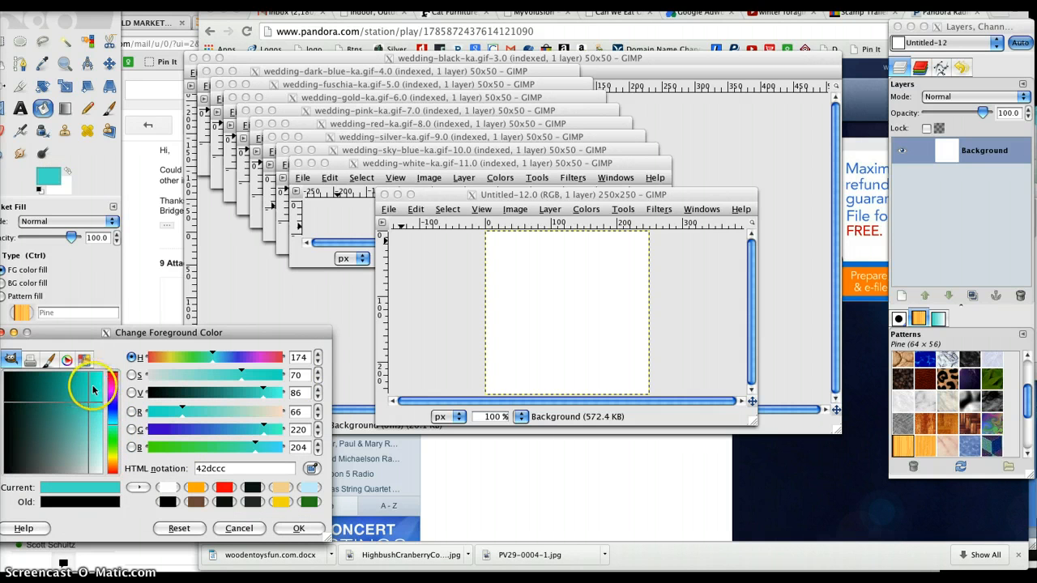
left_click(96, 438)
Step: Fill the blank 250x250 image with the pale teal foreground colour and accept the colour choice
left_click(574, 305)
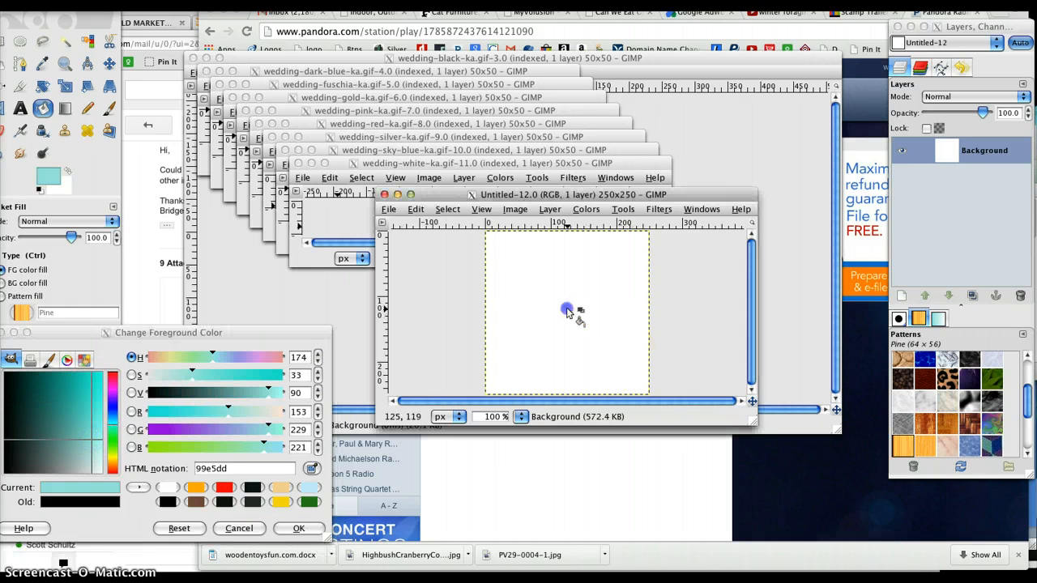
left_click(567, 313)
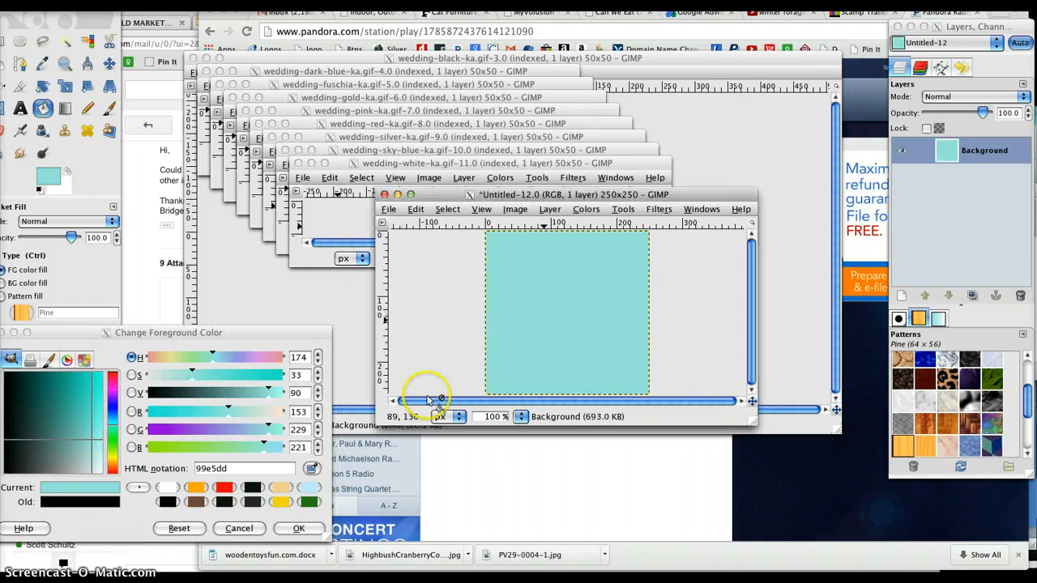
left_click(296, 529)
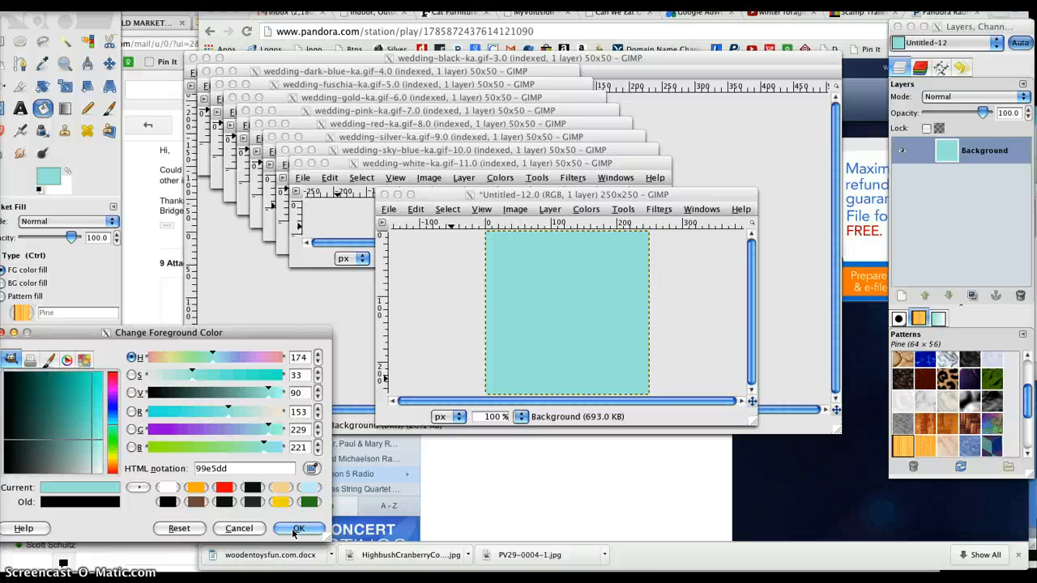
left_click(297, 529)
Step: Copy the white swatch from wedding-white-ka.gif and paste it into the teal image
left_click(383, 166)
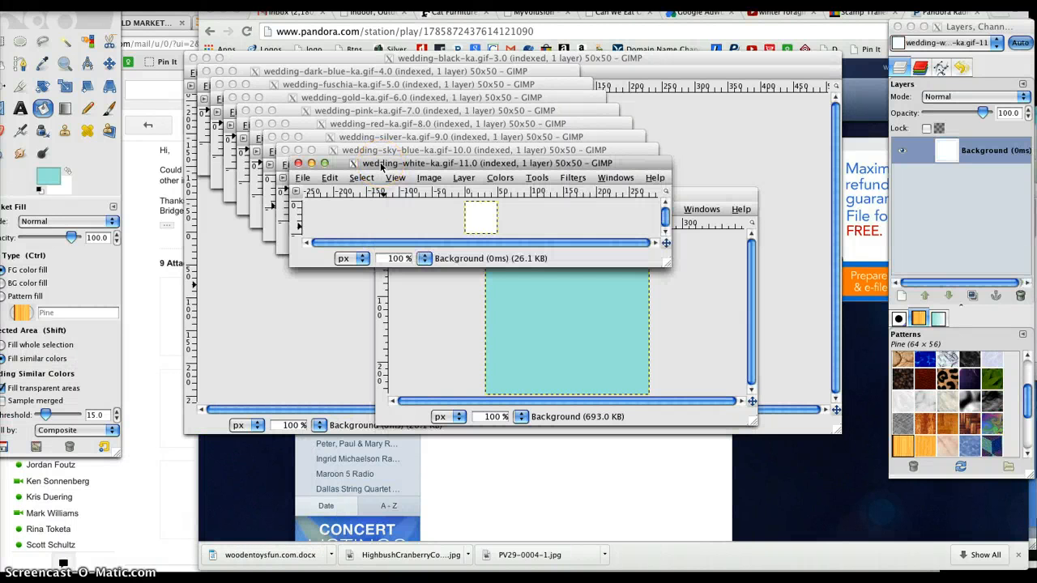
key("ctrl+c")
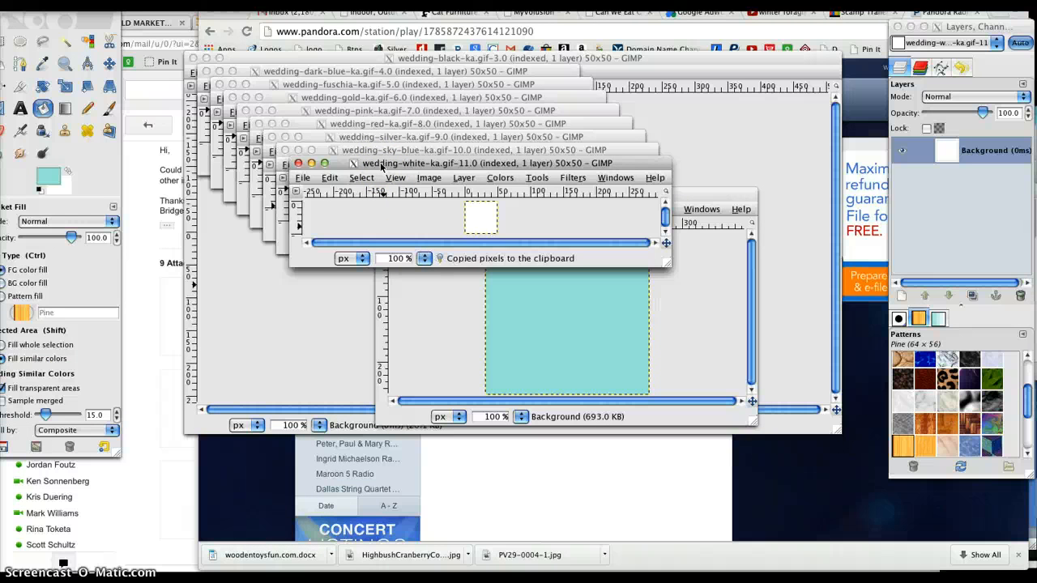
left_click(699, 193)
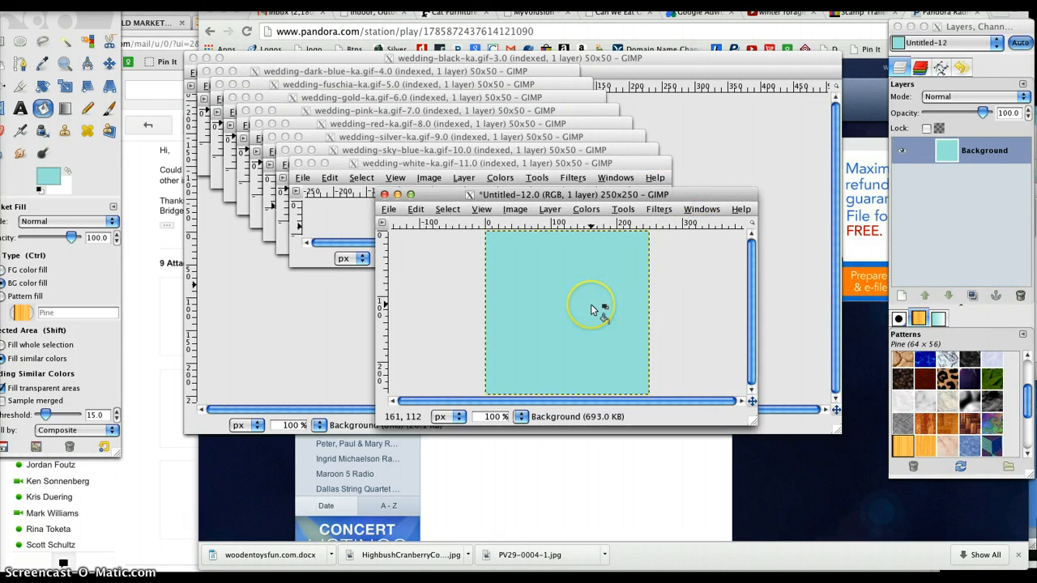
key("ctrl+v")
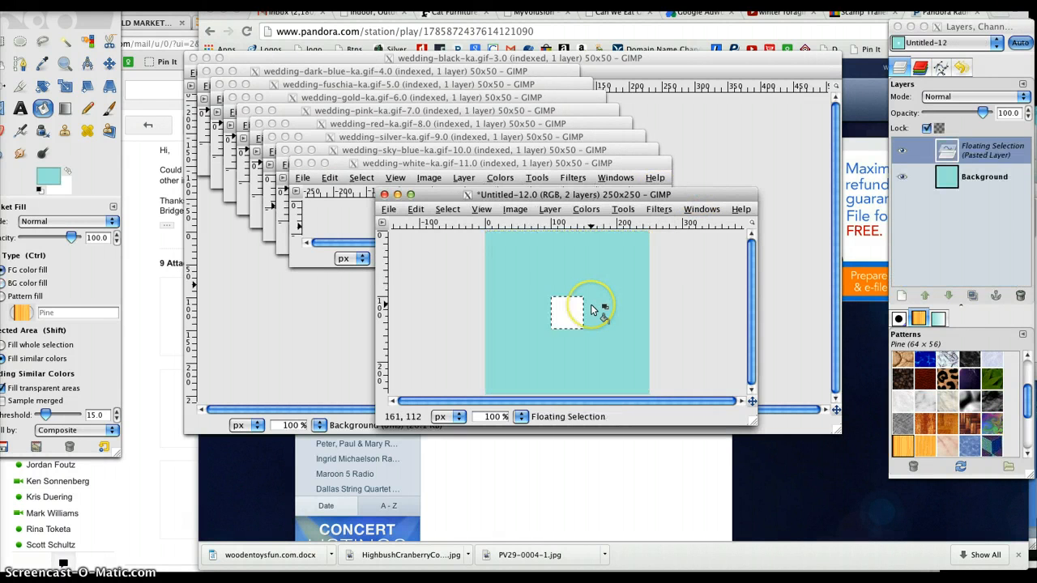
Step: Move the pasted white square into the upper-left corner of the teal canvas, leaving a small margin
left_click(111, 64)
left_click(110, 65)
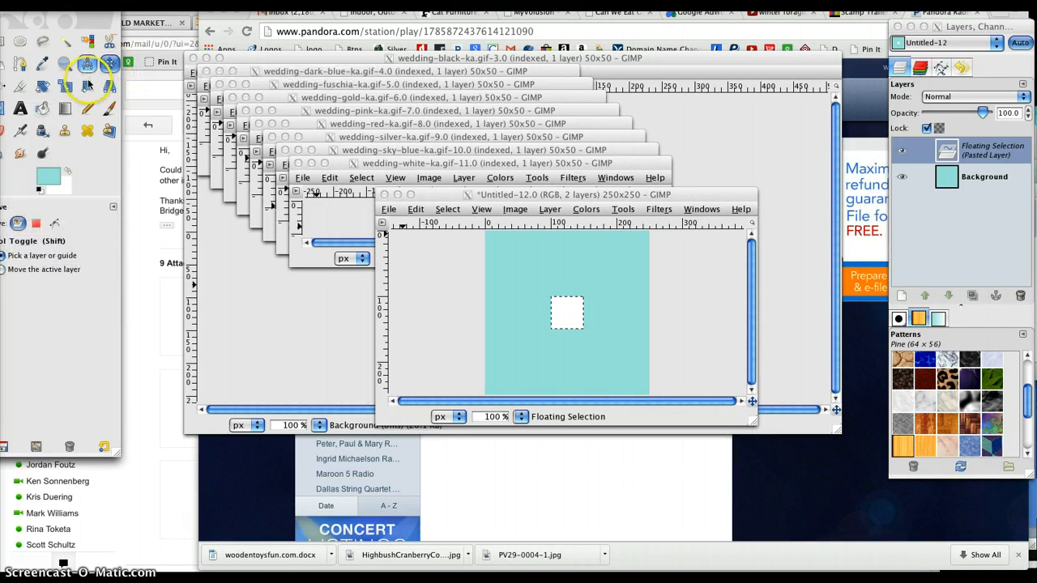
left_click(688, 306)
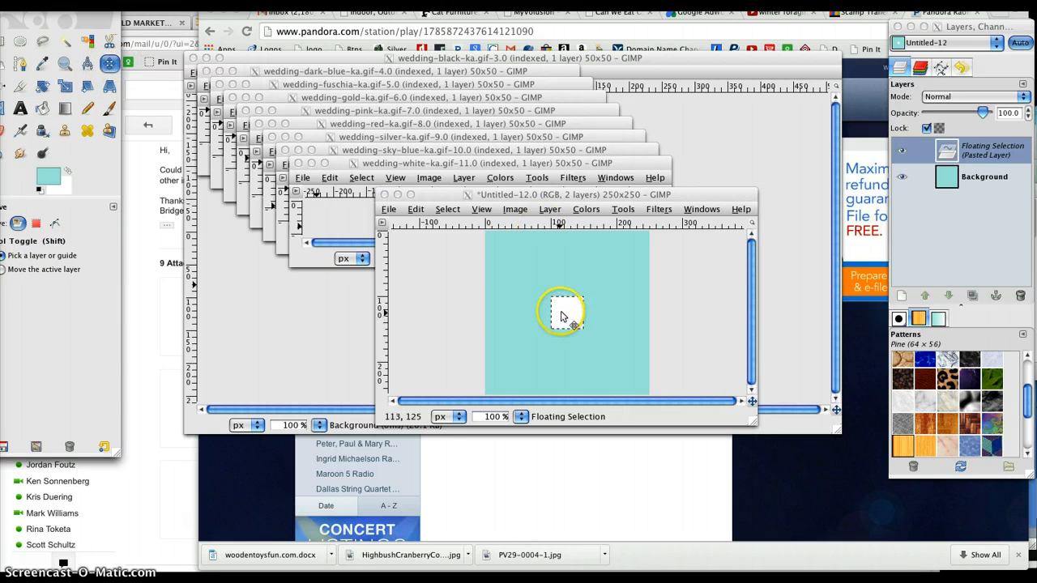
left_click_drag(564, 312, 501, 249)
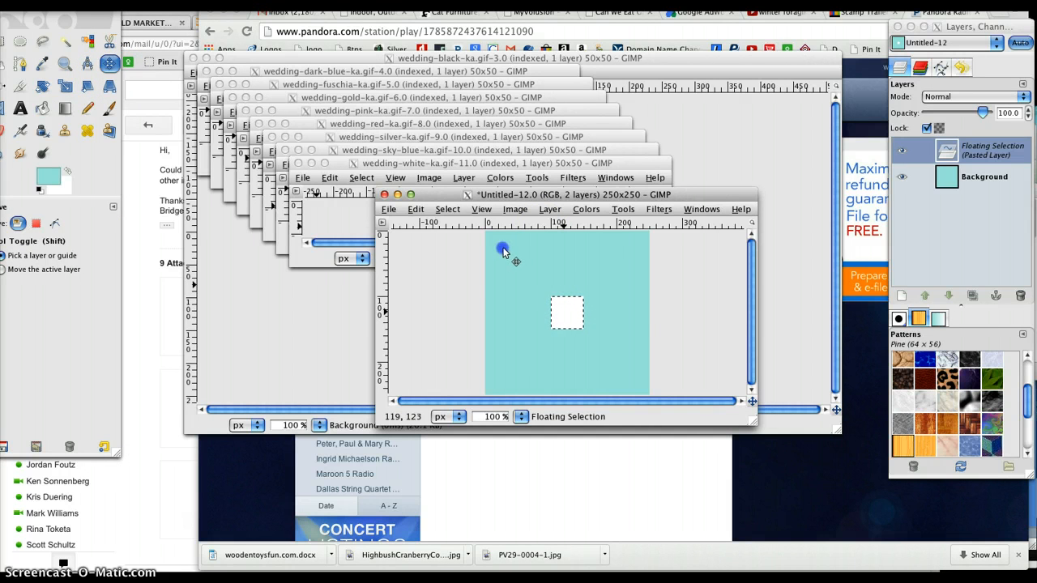
left_click_drag(565, 312, 504, 252)
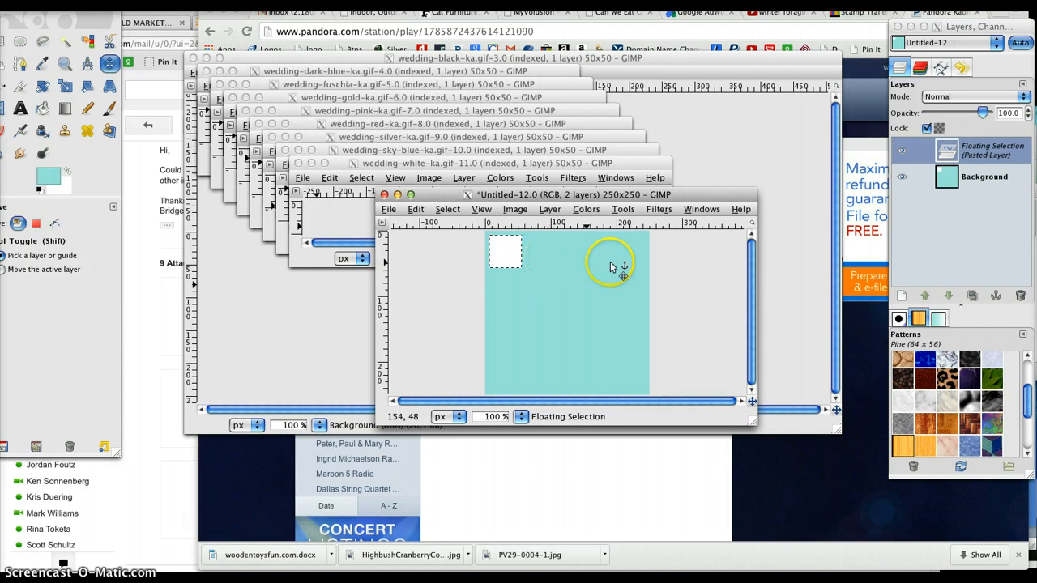
Step: Rename the pasted floating layer as white and close the wedding-white-ka.gif image
double_click(982, 152)
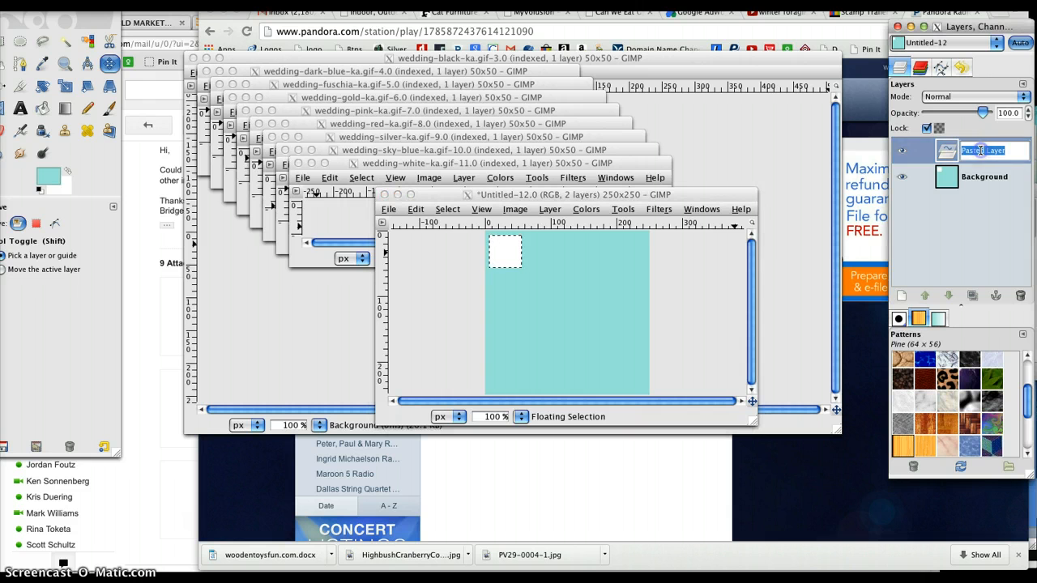
type("w")
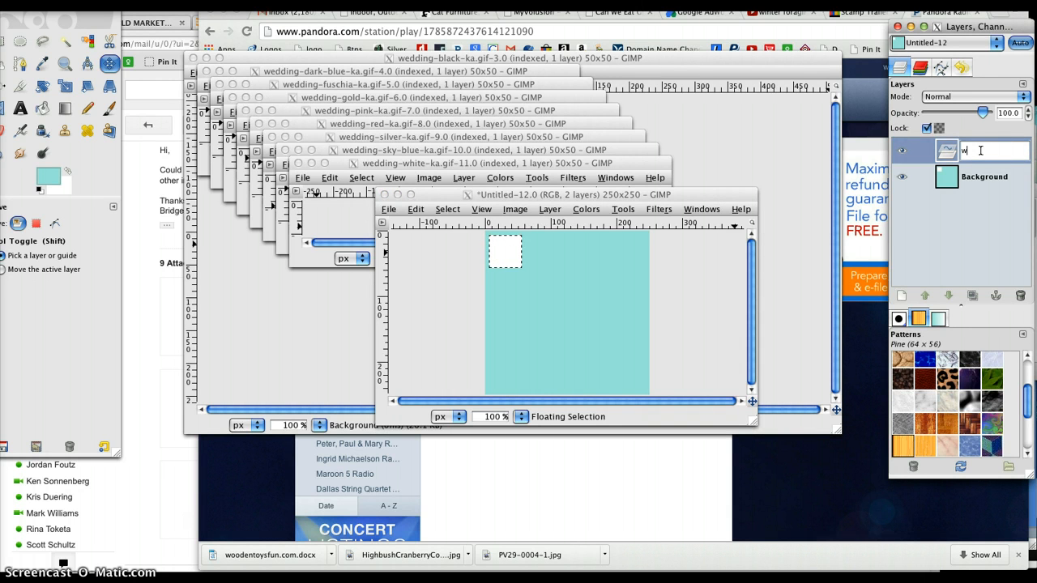
type("hite")
key("Return")
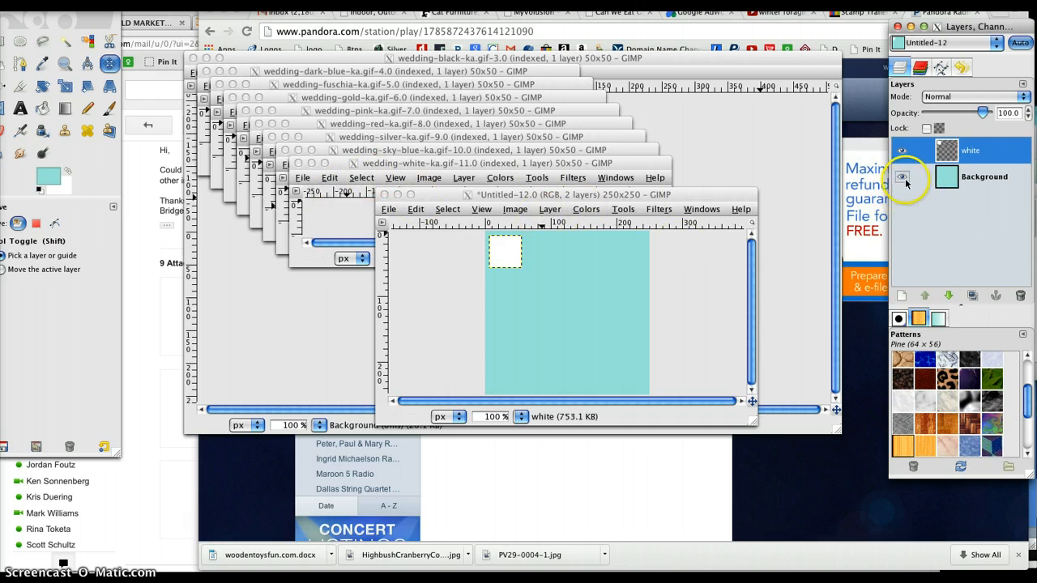
left_click(405, 167)
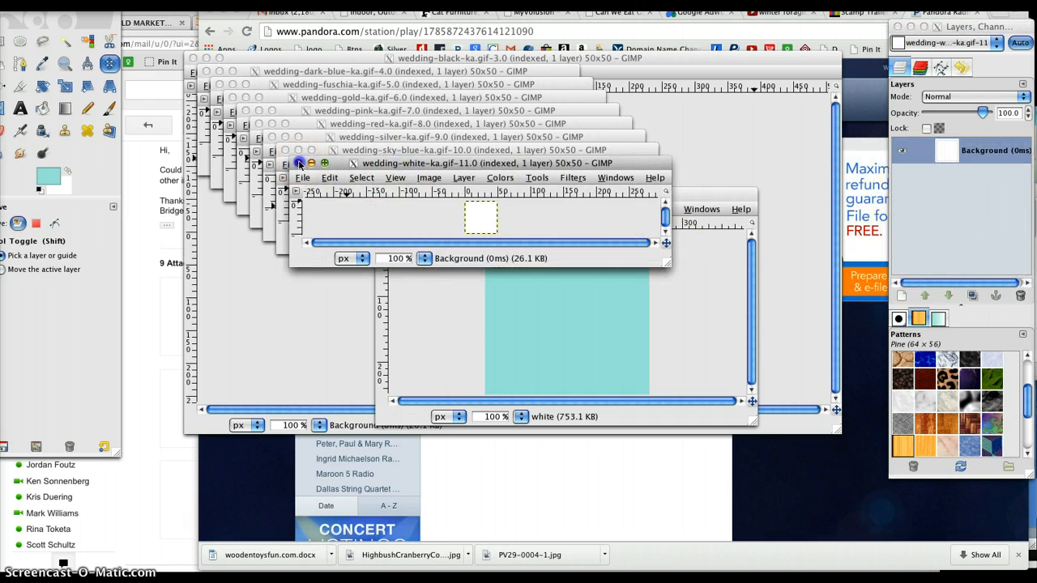
left_click(299, 163)
Step: Copy the swatch from wedding-sky-blue-ka.gif and paste it into the teal image
left_click(353, 153)
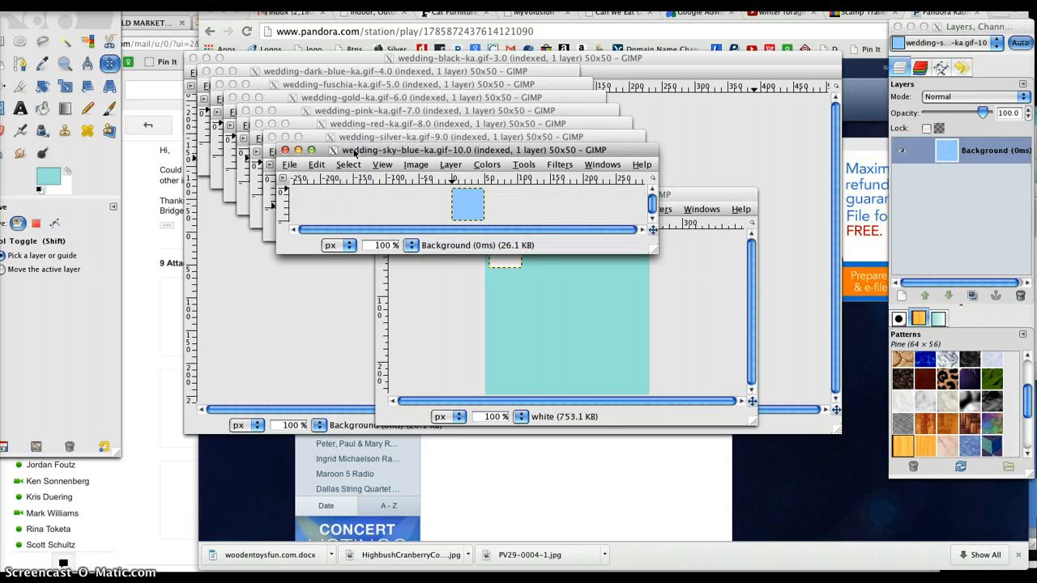
key("ctrl+c")
left_click_drag(621, 224, 704, 232)
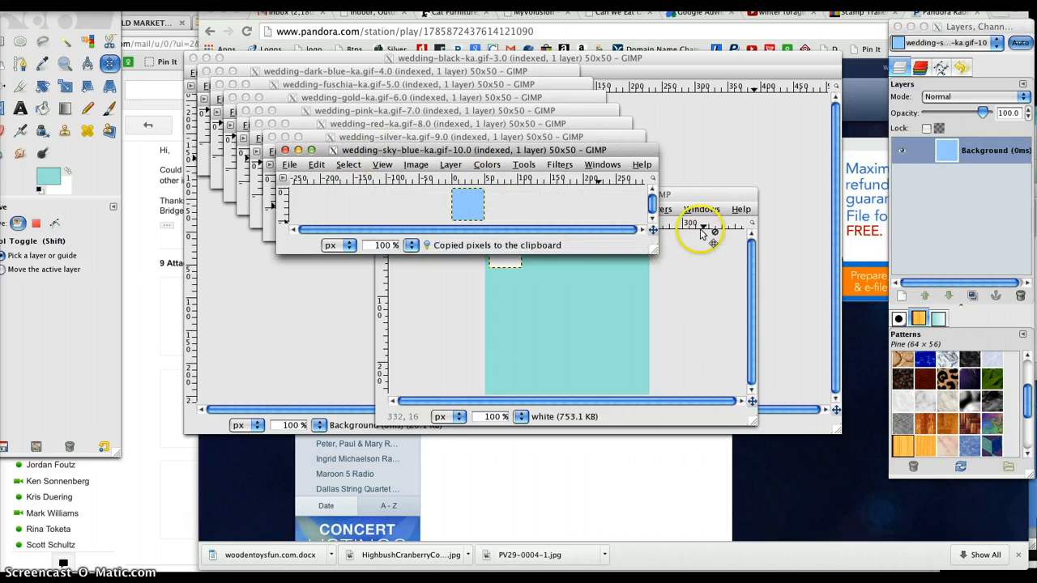
left_click(694, 196)
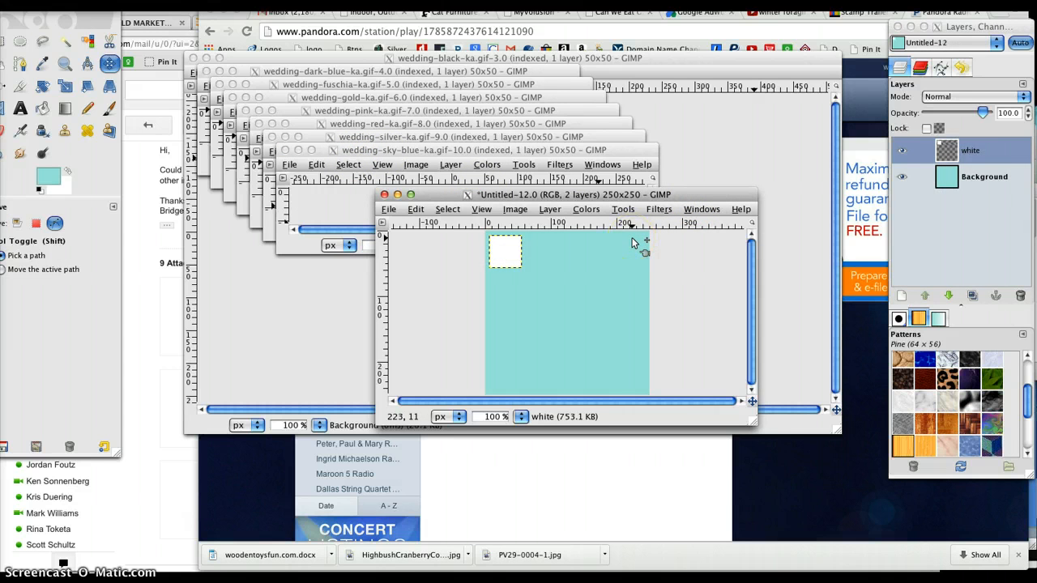
key("ctrl+v")
Step: Rename the pasted floating layer as sky blue so it becomes its own layer
left_click(979, 154)
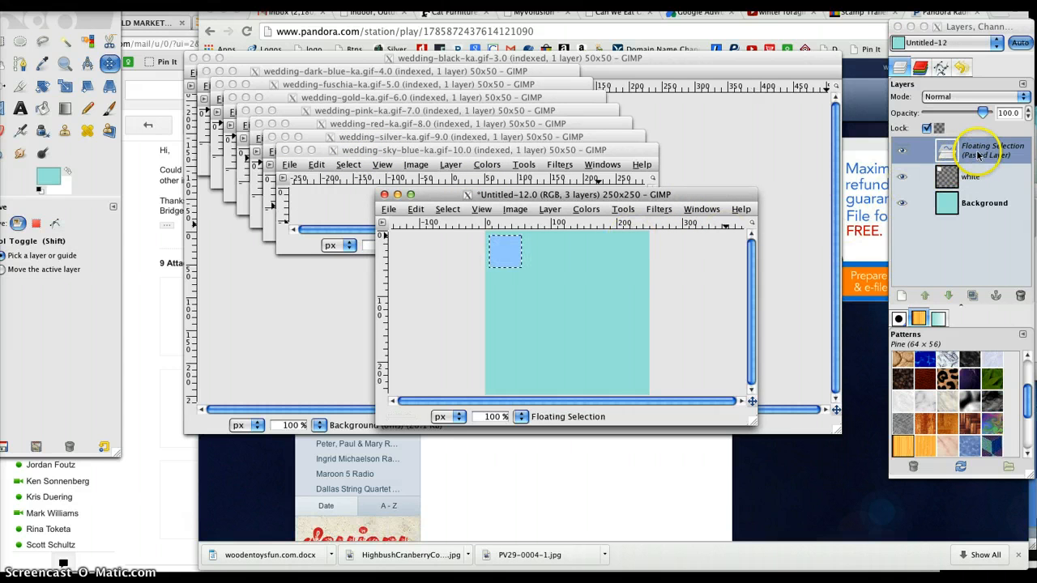
double_click(977, 154)
type("s")
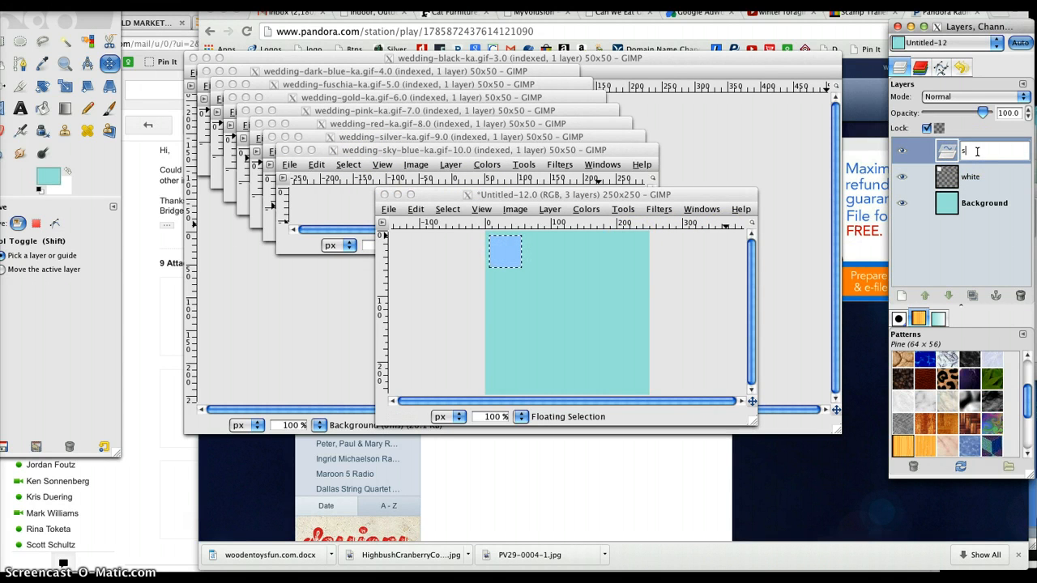
type("ky blue")
key("Return")
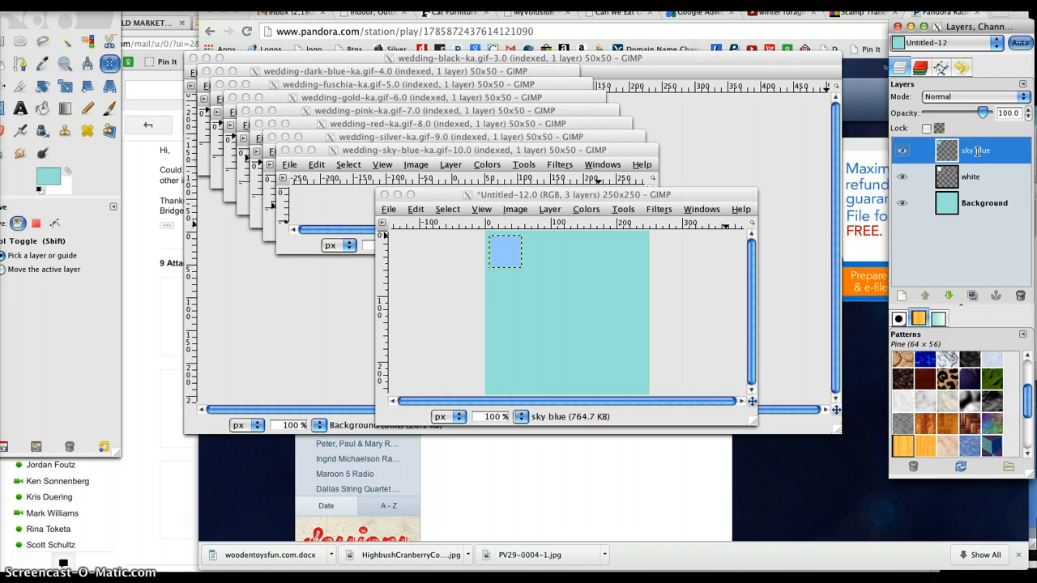
Step: Move the sky blue square just right of the white square, then close the wedding-sky-blue-ka.gif image
left_click(519, 254)
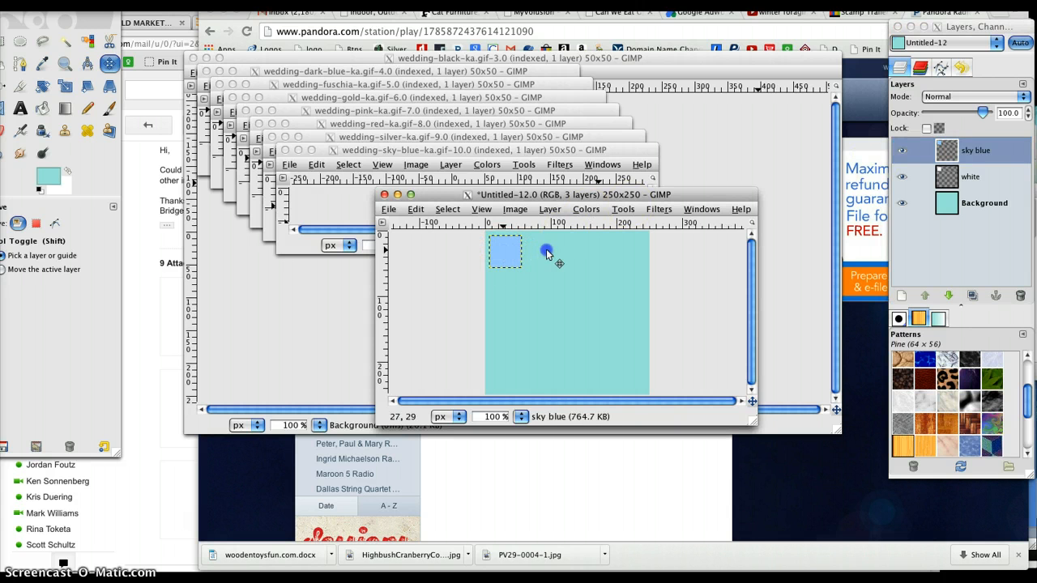
left_click_drag(508, 251, 544, 254)
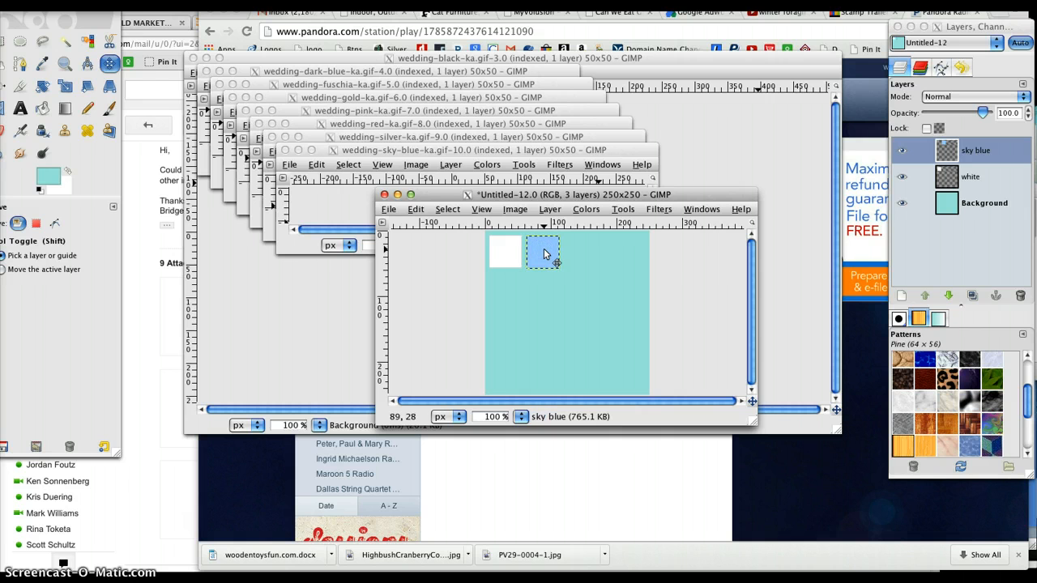
left_click(288, 150)
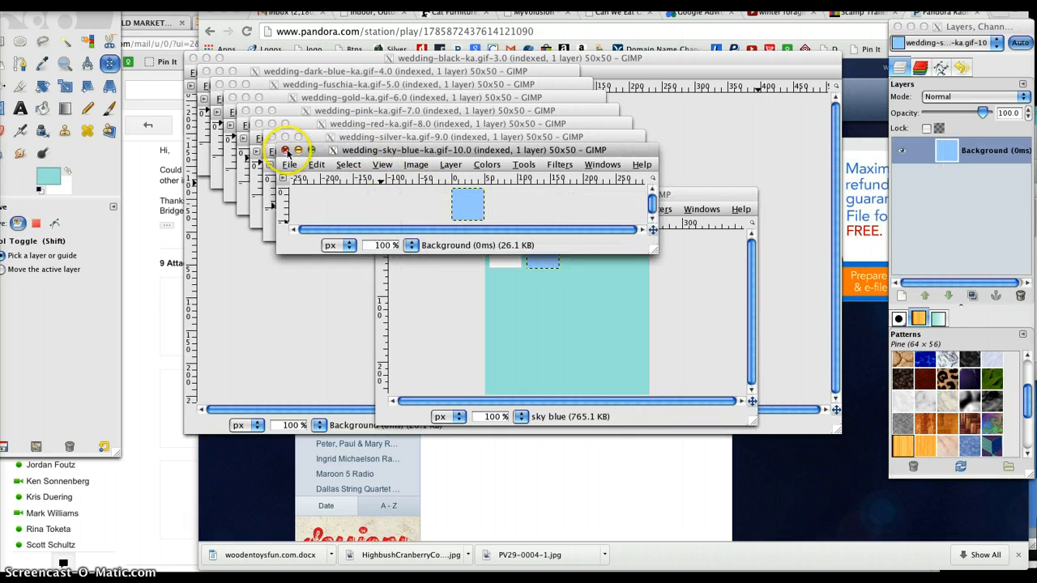
left_click(286, 150)
Step: Copy the swatch from wedding-silver-ka.gif and paste it into the teal image
left_click(342, 139)
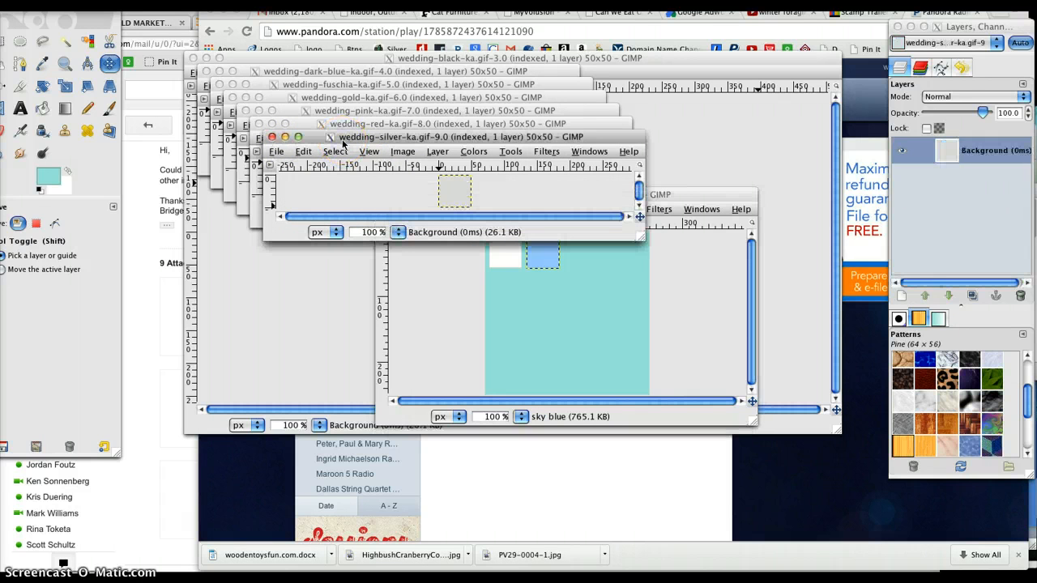
key("super+c")
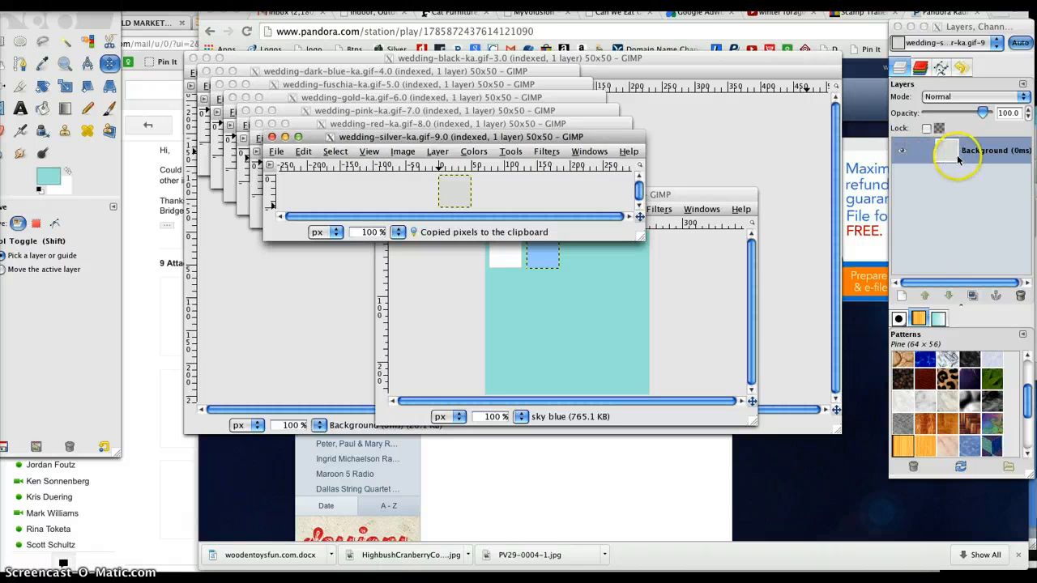
left_click(720, 195)
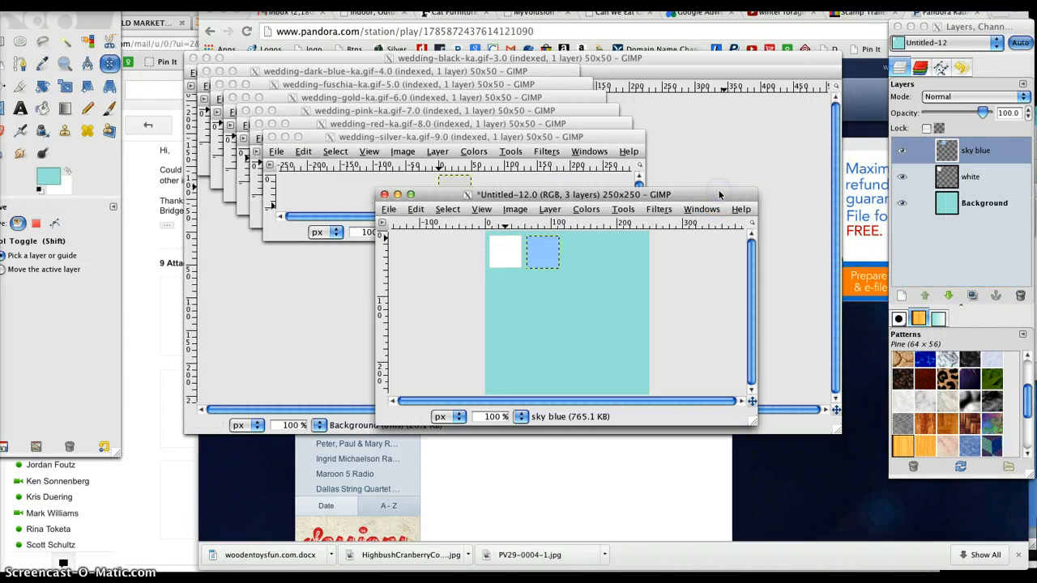
key("super+v")
Step: Rename the pasted silver floating layer as silver ka
double_click(995, 150)
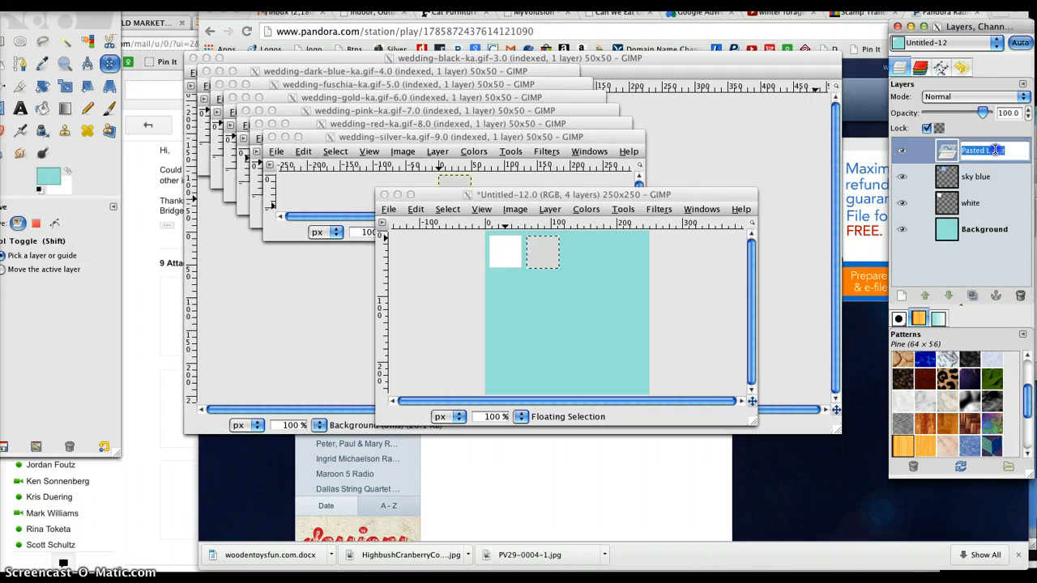
type("silver ka")
key("Return")
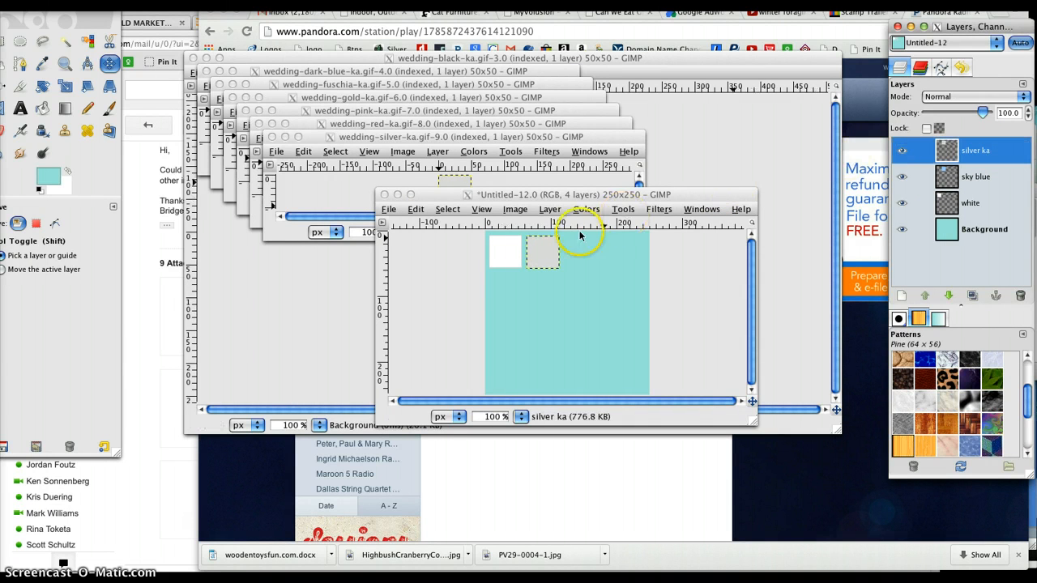
Step: Move the silver square just right of the sky blue square and close the wedding-silver-ka.gif image
left_click_drag(542, 256, 582, 256)
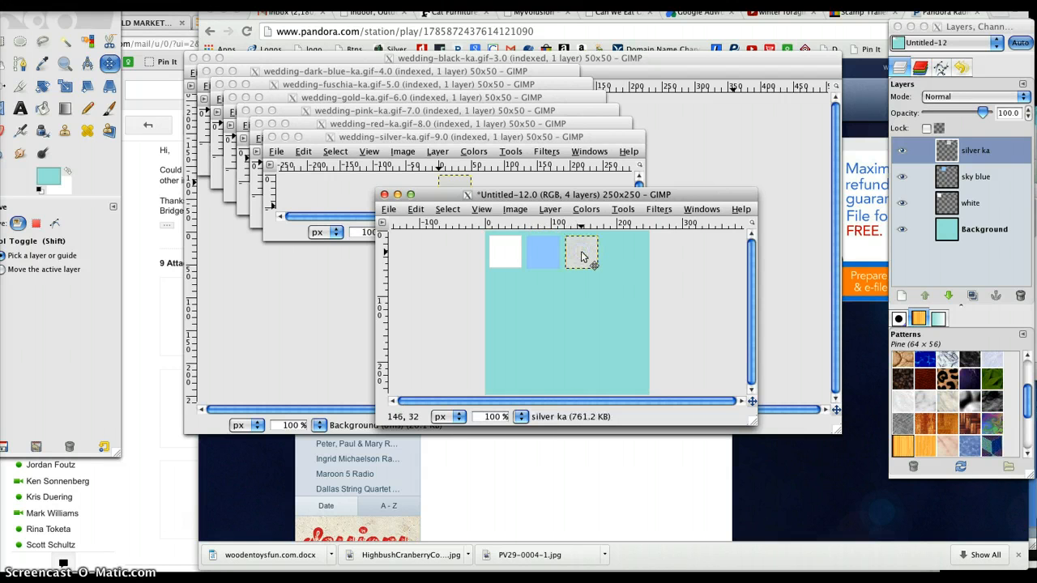
left_click(442, 141)
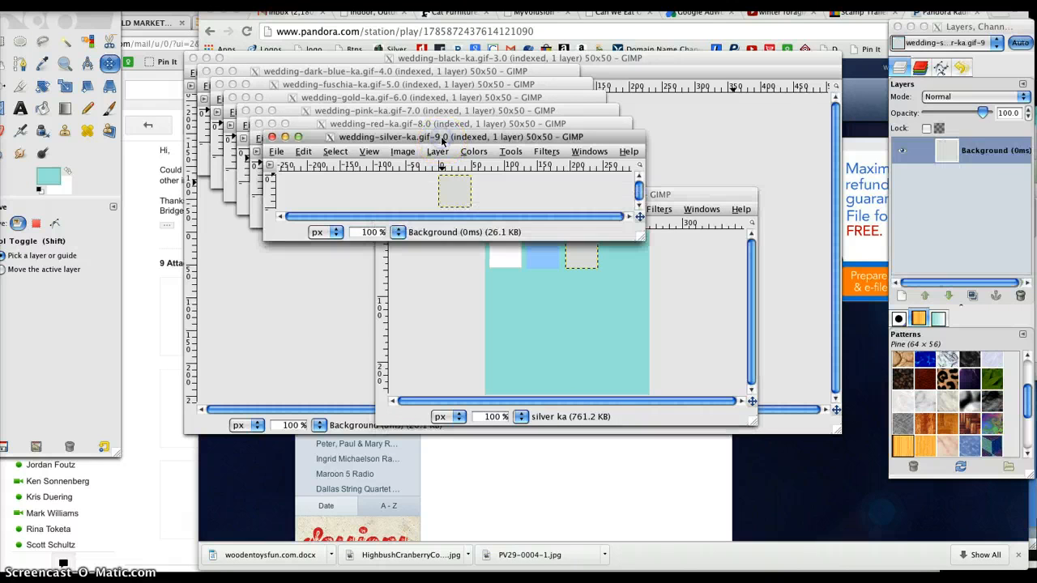
left_click(272, 138)
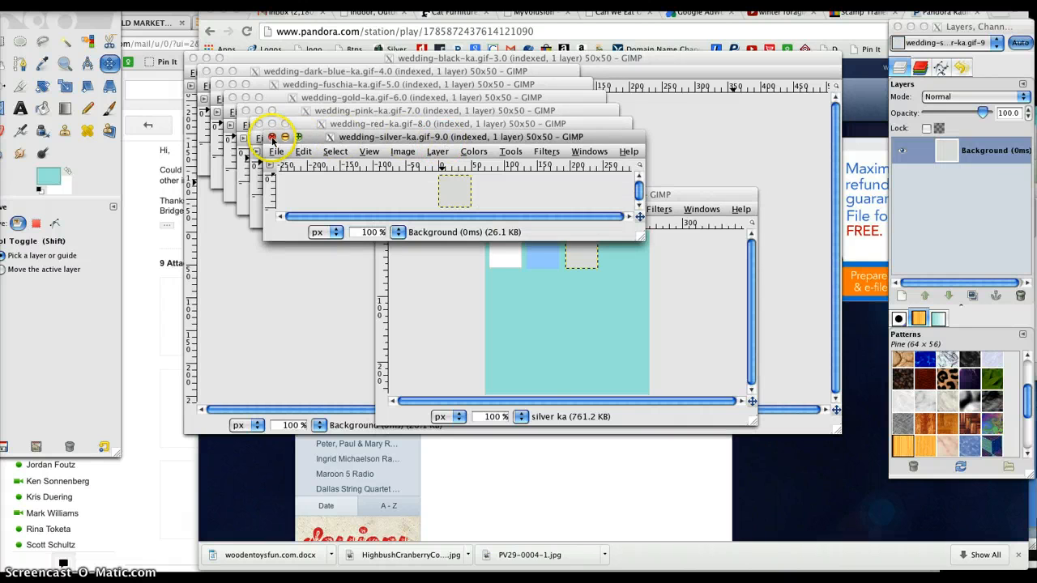
Step: Copy the swatch from wedding-red-ka.gif and paste it into the teal image
left_click(321, 125)
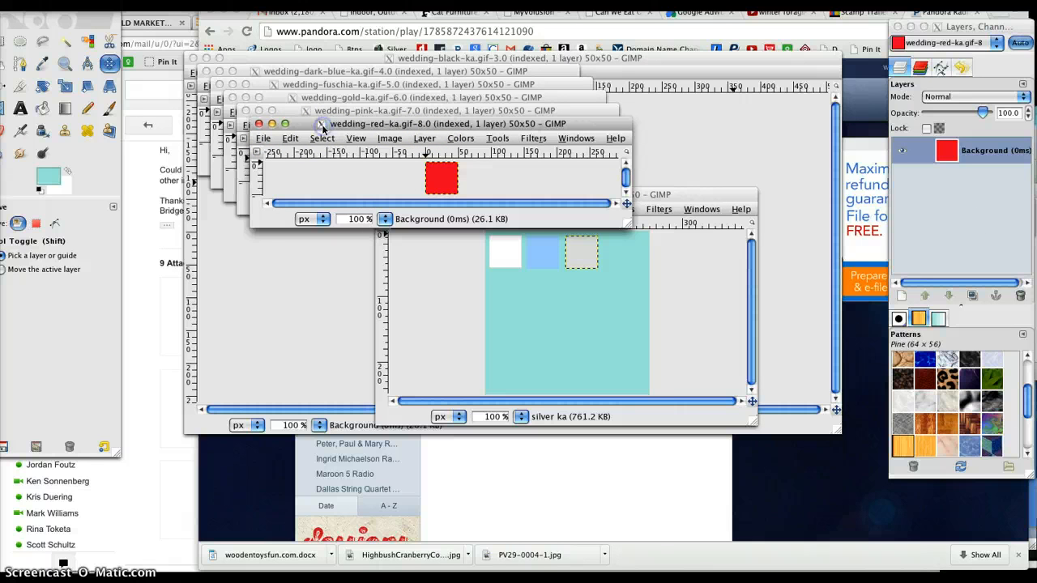
key("ctrl+c")
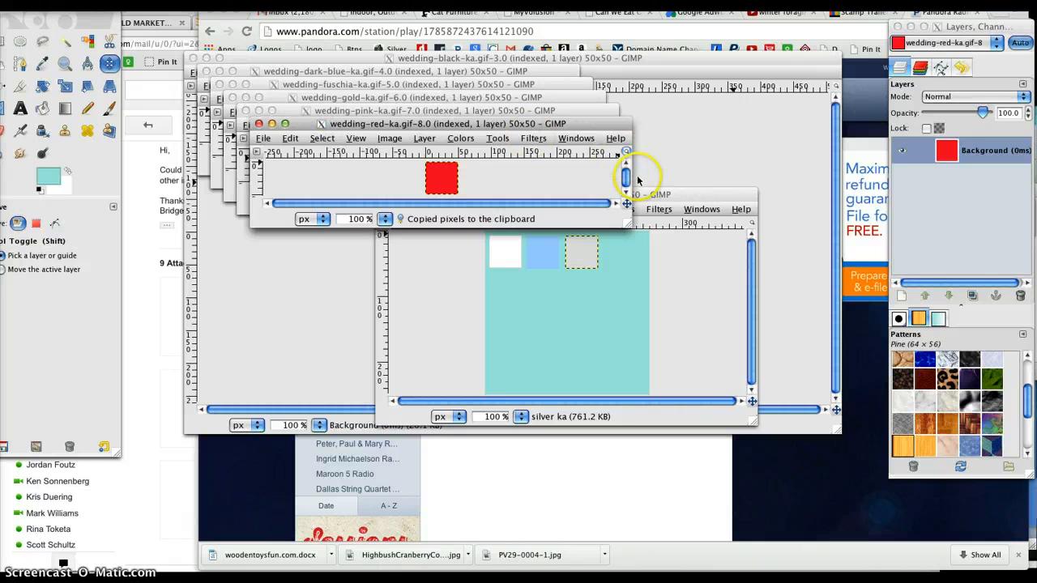
left_click(683, 195)
key("ctrl+v")
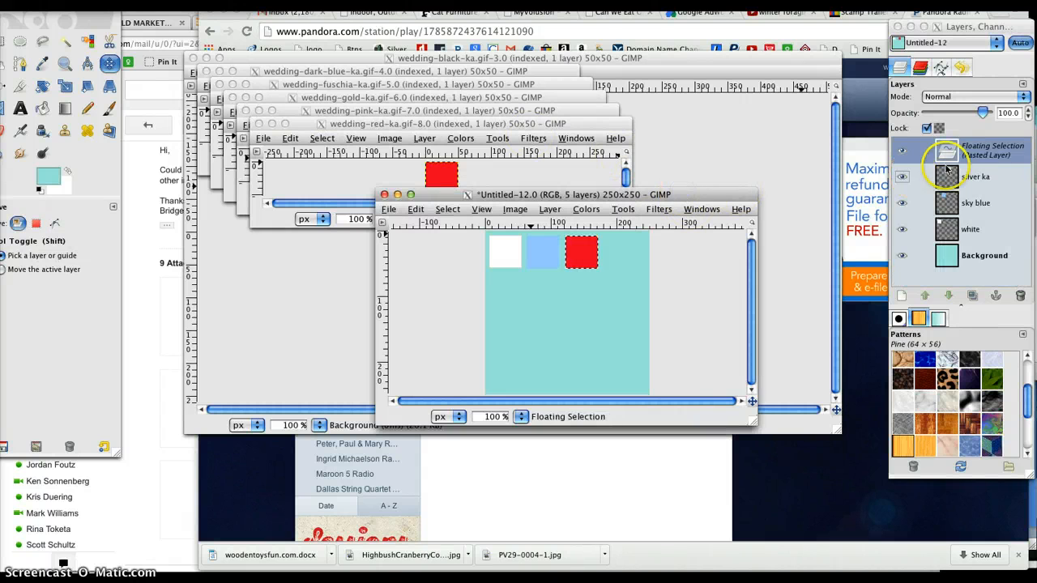
Step: Rename the pasted red floating layer as red ka and close the wedding-red-ka.gif image
double_click(984, 150)
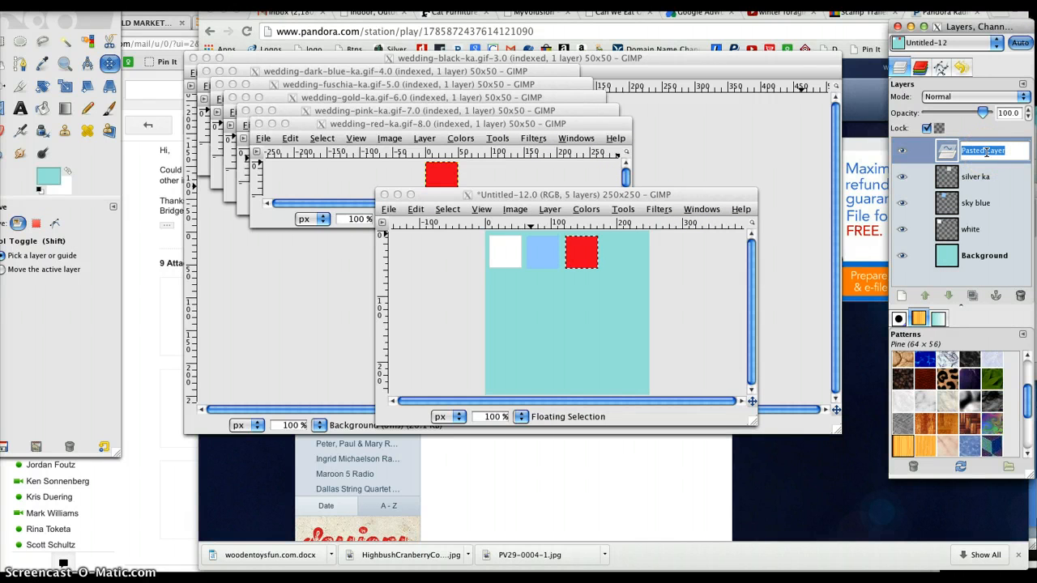
type("red ")
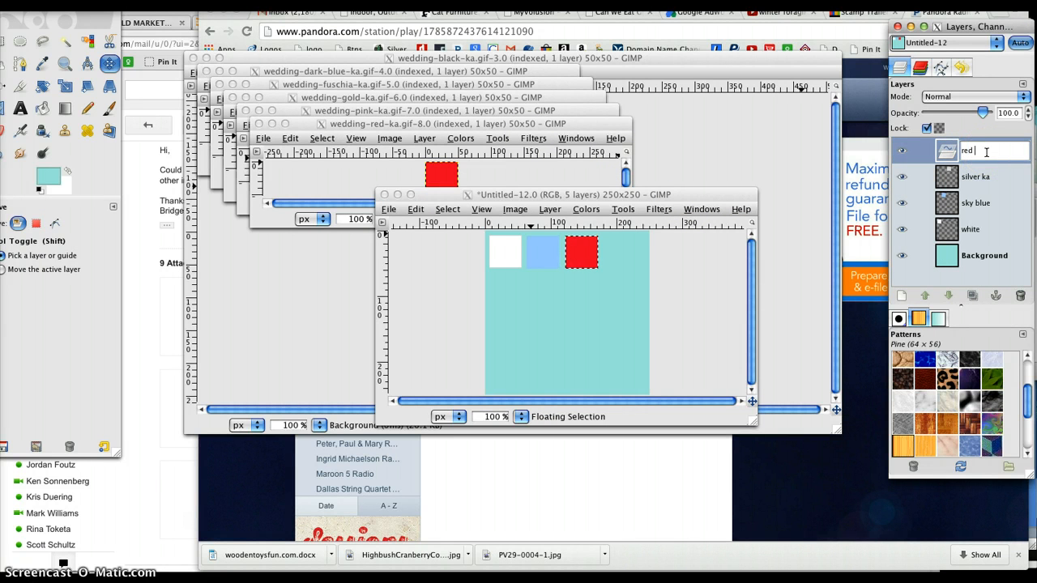
type("ka")
key("Return")
left_click_drag(947, 151, 395, 171)
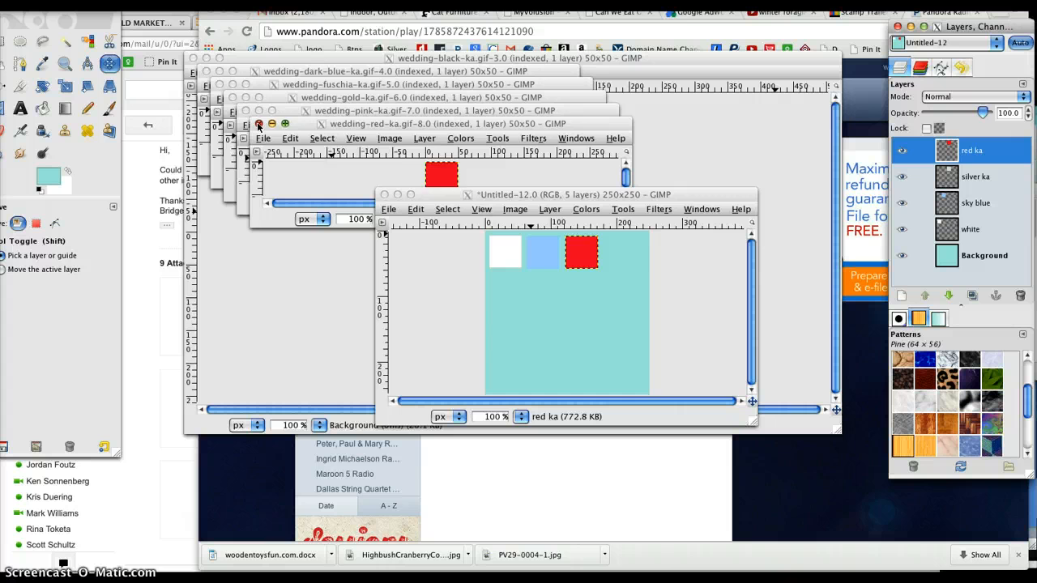
left_click(257, 125)
Step: Move the red square just right of the silver square, evenly spaced as the fourth swatch in the row
left_click(557, 256)
left_click(581, 255)
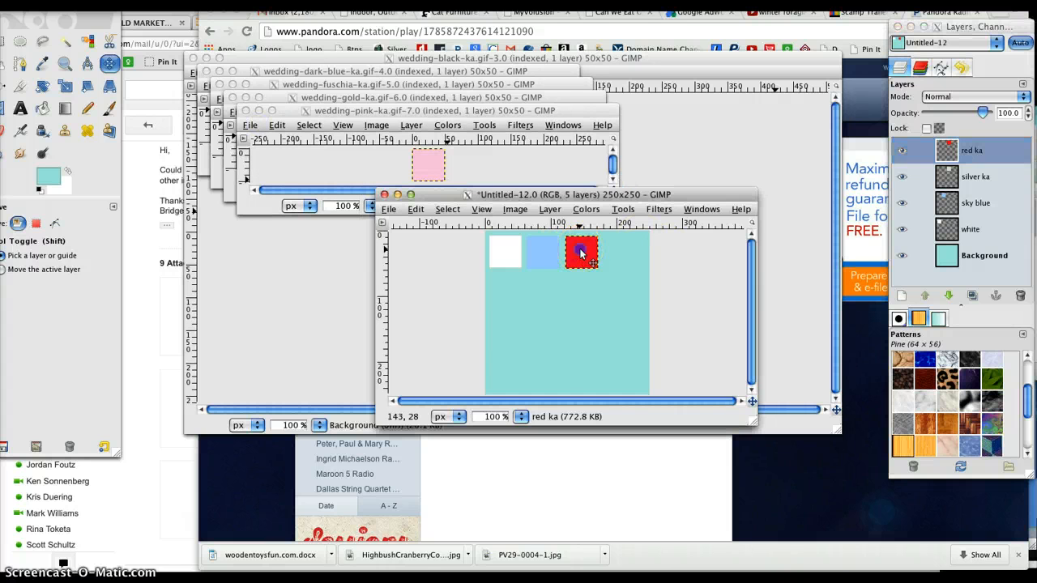
left_click_drag(581, 254, 615, 254)
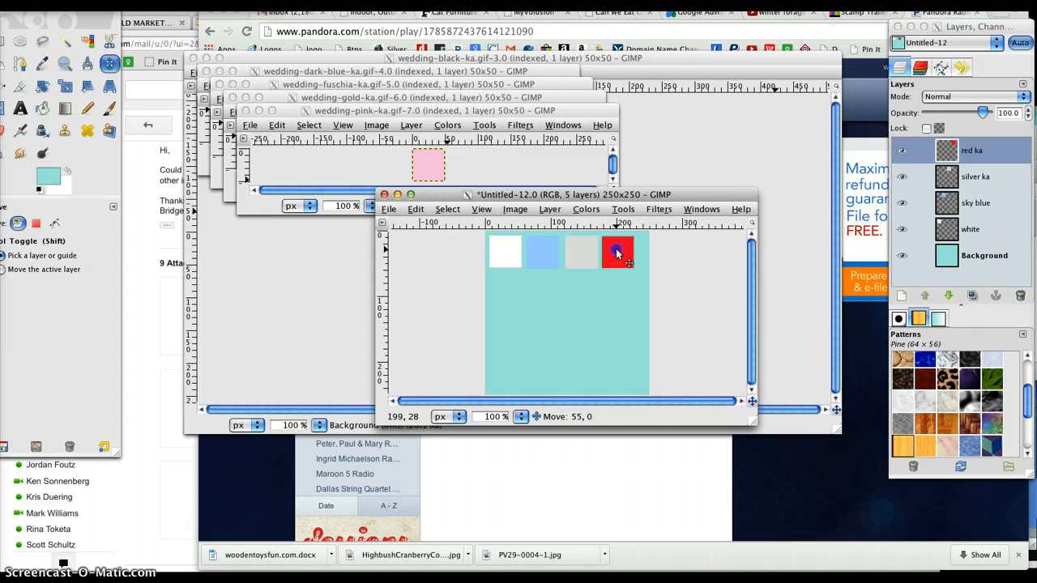
left_click_drag(618, 253, 618, 254)
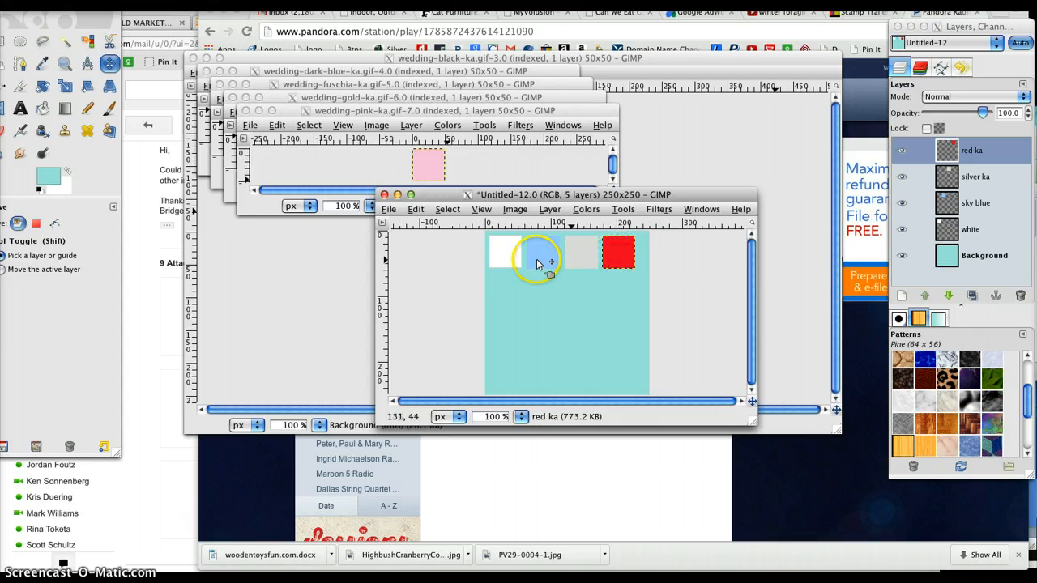
left_click(620, 255)
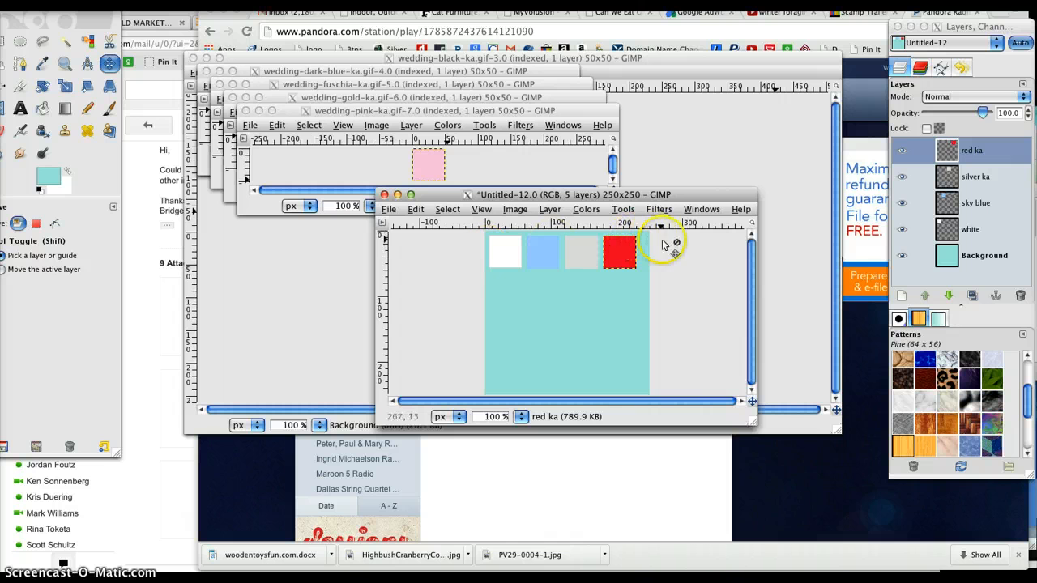
Step: Link the white, sky blue, silver ka and red ka layers together, leaving the Background layer unlinked
left_click(922, 231)
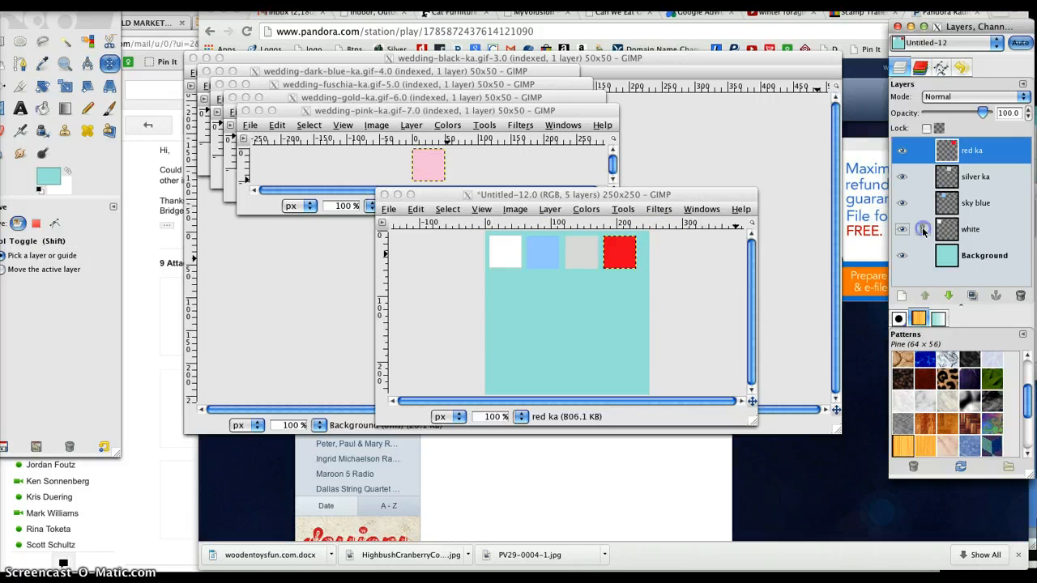
left_click(922, 230)
left_click(923, 203)
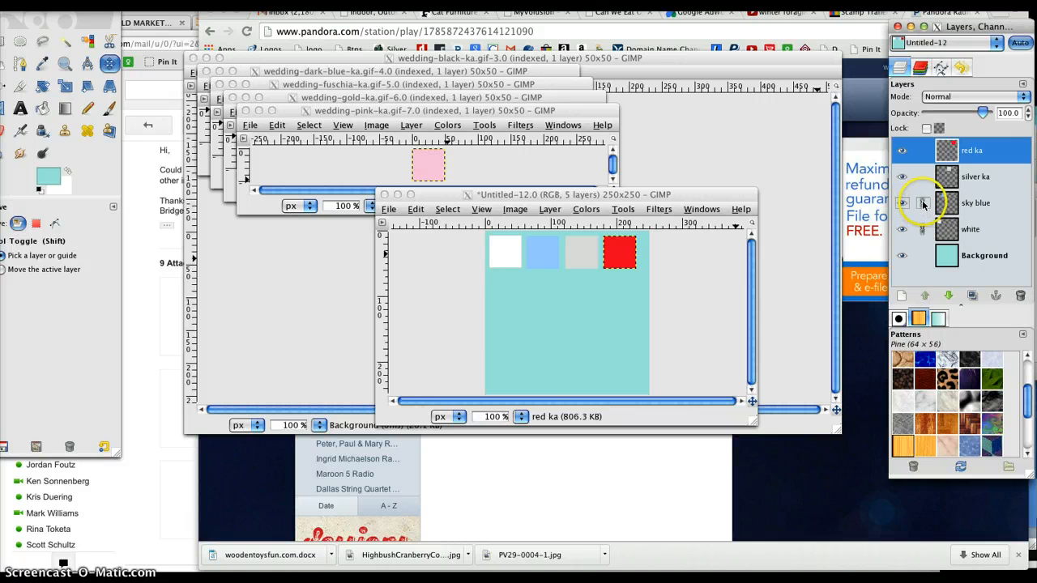
left_click(922, 151)
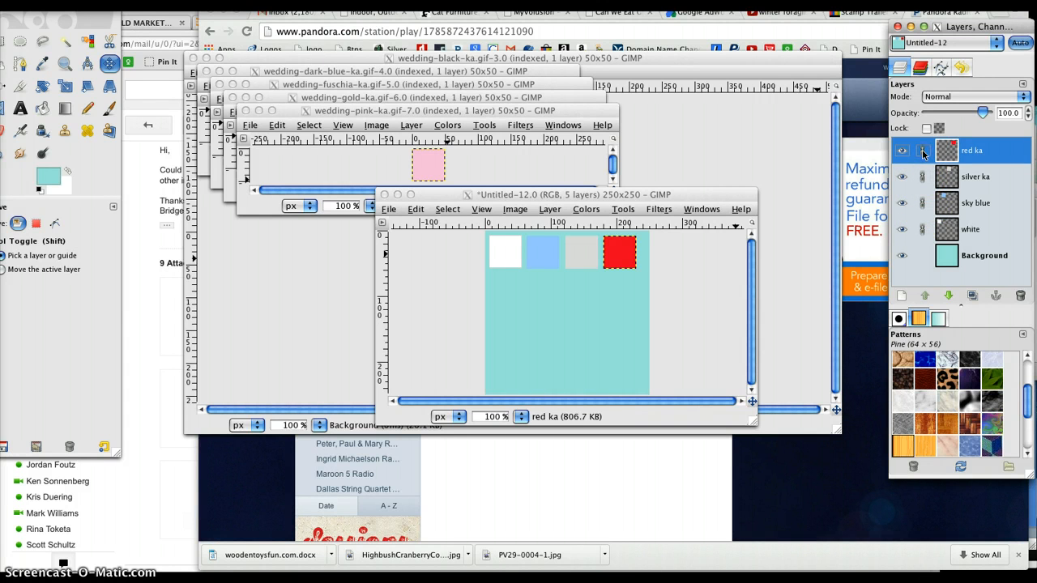
Step: Move the linked row of four squares about 6 px right and 7 px down to centre it across the canvas
left_click(618, 252)
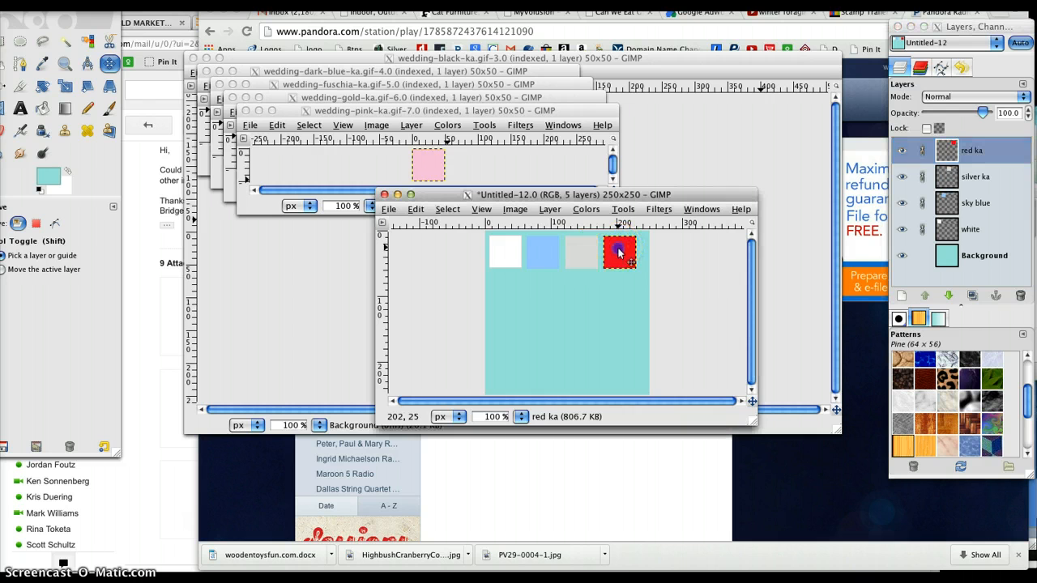
left_click_drag(621, 254, 625, 260)
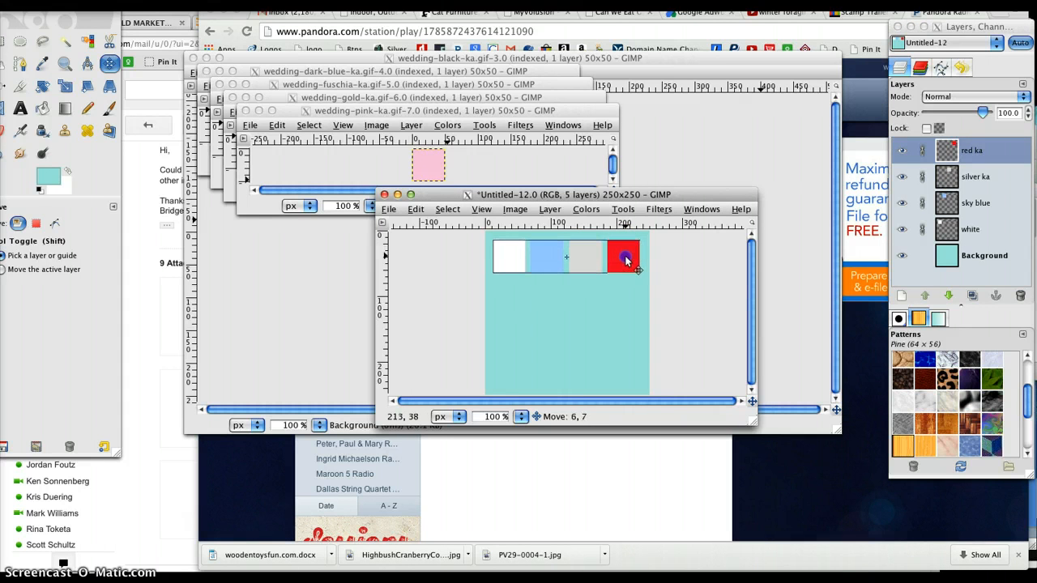
left_click_drag(625, 260, 624, 260)
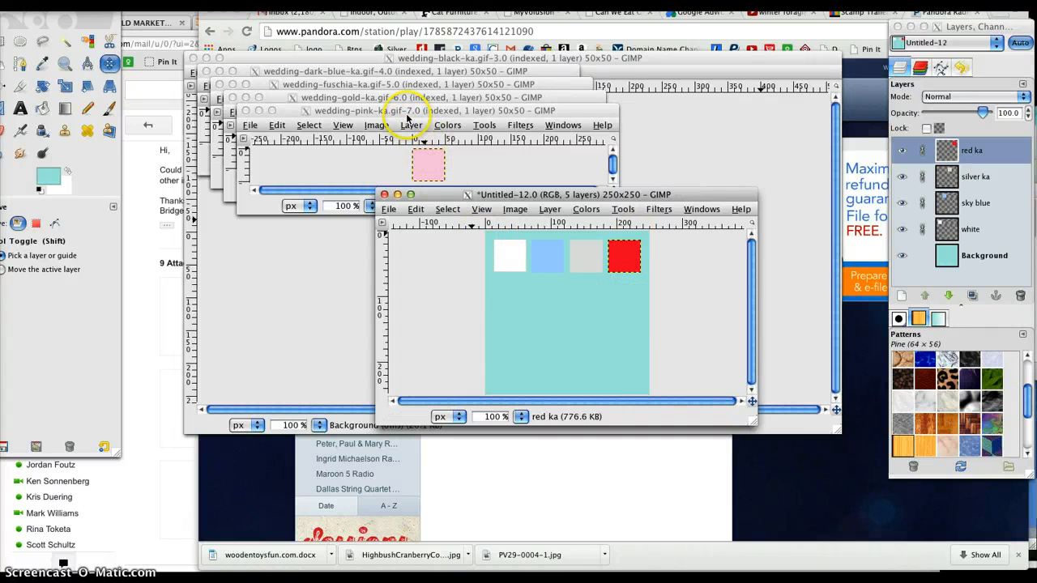
left_click(925, 223)
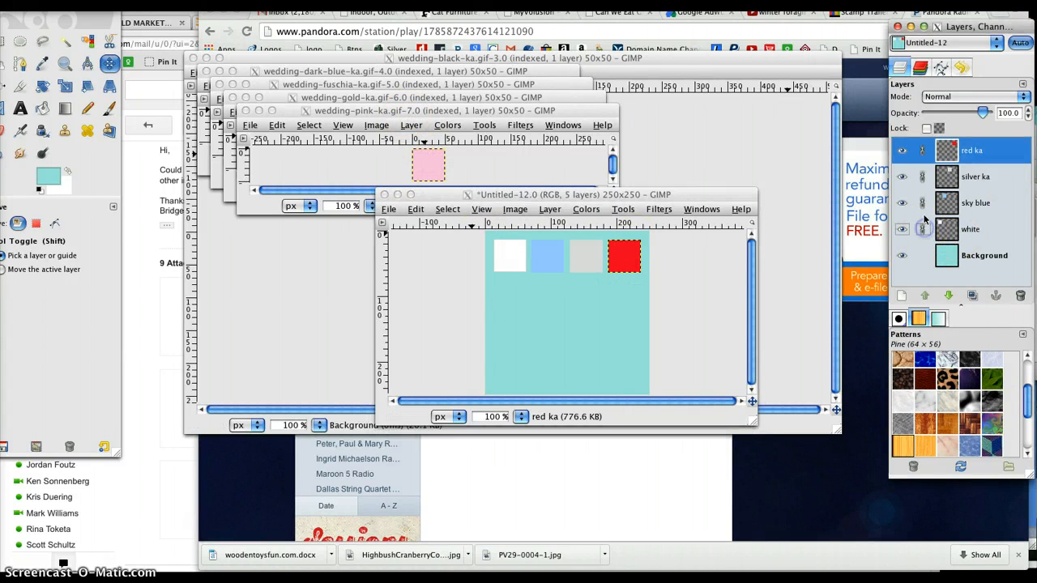
Step: Copy the swatch from wedding-pink-ka.gif and paste it into the teal image
left_click(372, 113)
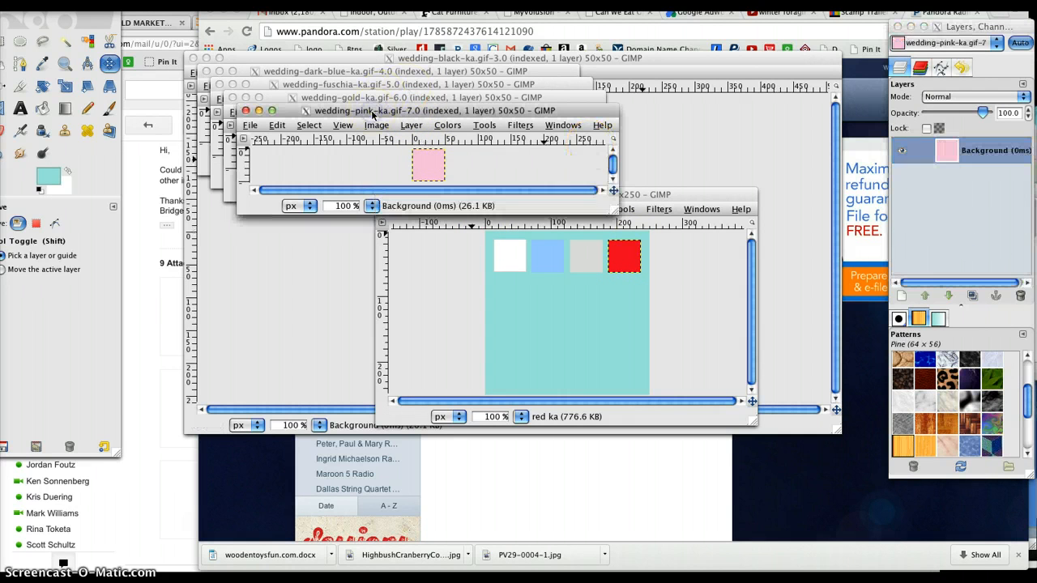
key("ctrl+c")
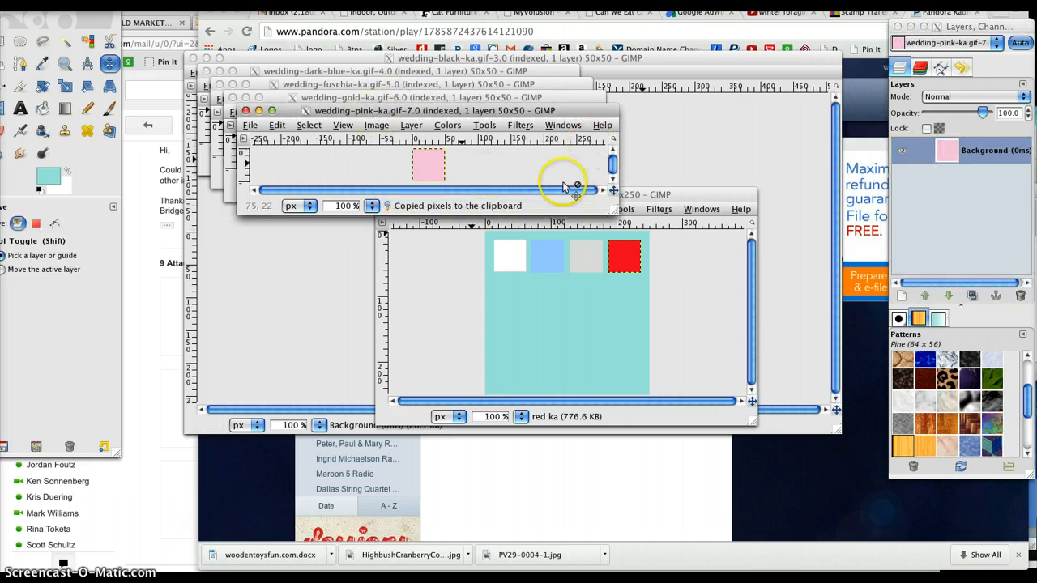
left_click(643, 195)
key("ctrl+v")
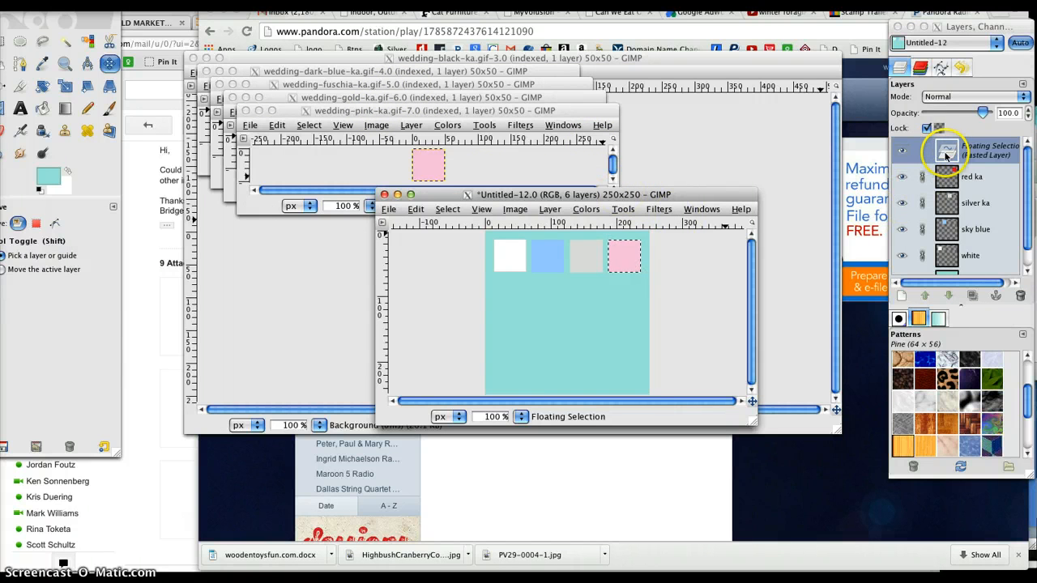
Step: Name the newly pasted swatch layer "pink"
double_click(949, 155)
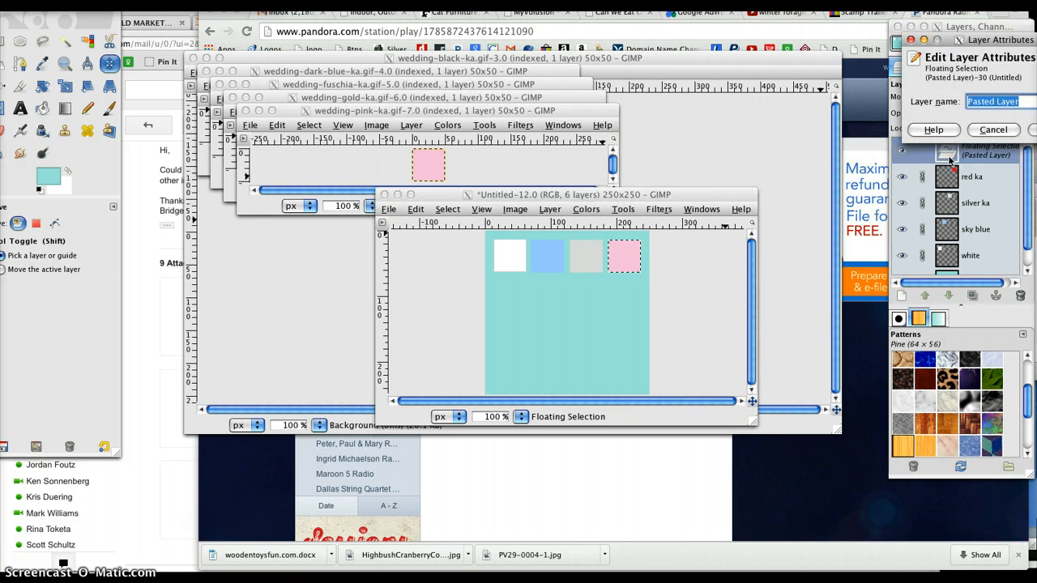
type("pink")
key("Return")
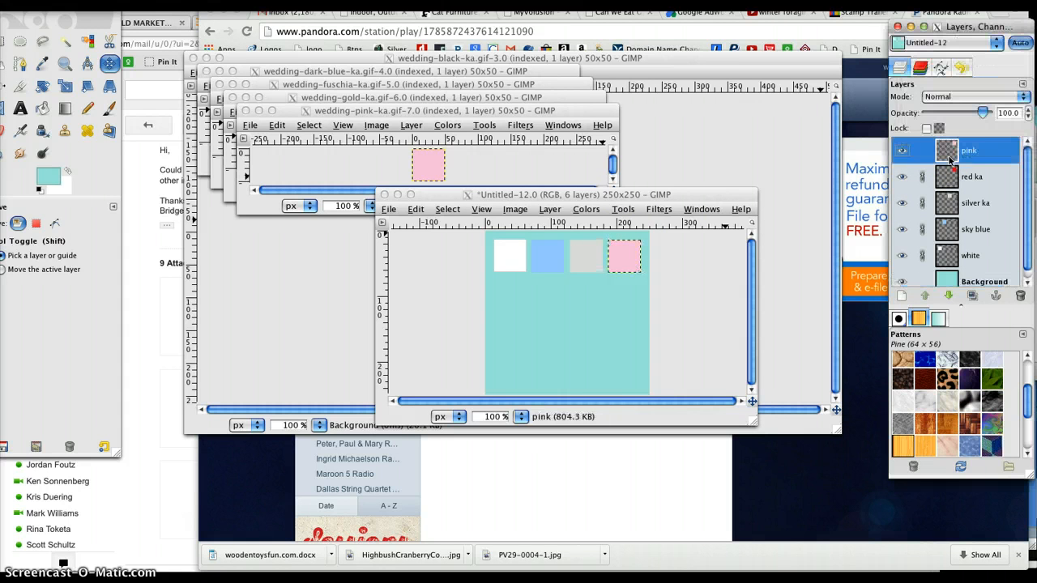
left_click_drag(973, 150, 506, 180)
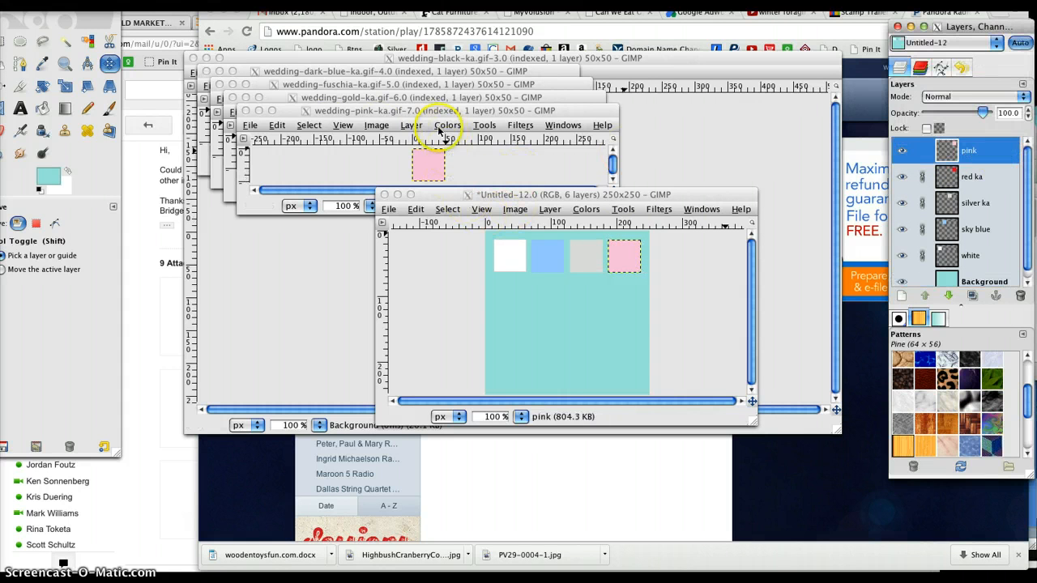
Step: Close wedding-pink-ka.gif and move the pink square directly beneath the white square to start a second row
left_click(247, 111)
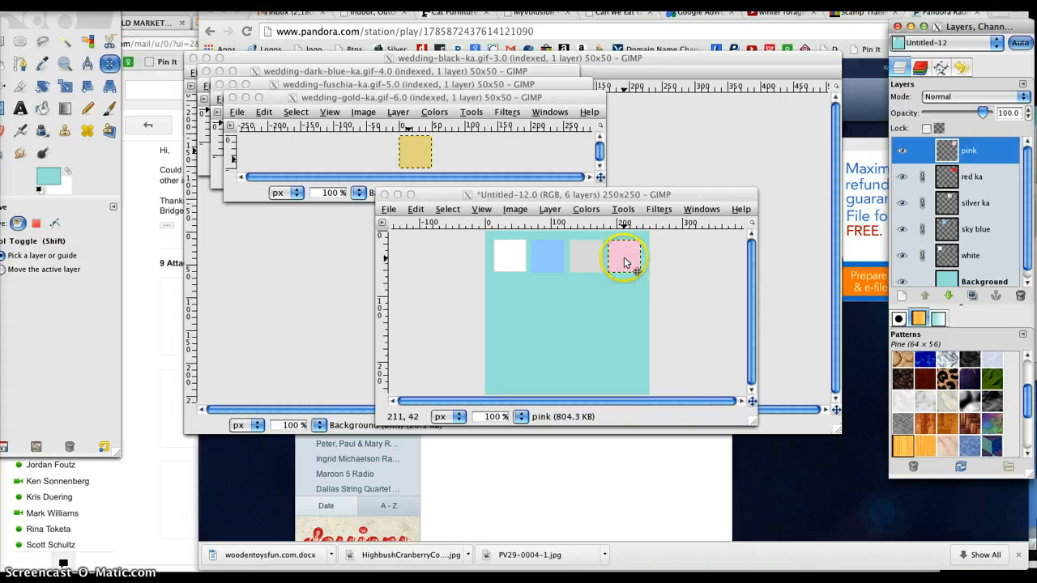
left_click(624, 258)
left_click_drag(622, 261, 508, 298)
Step: Copy the swatch from wedding-gold-ka.gif and paste it into the teal image
left_click(401, 98)
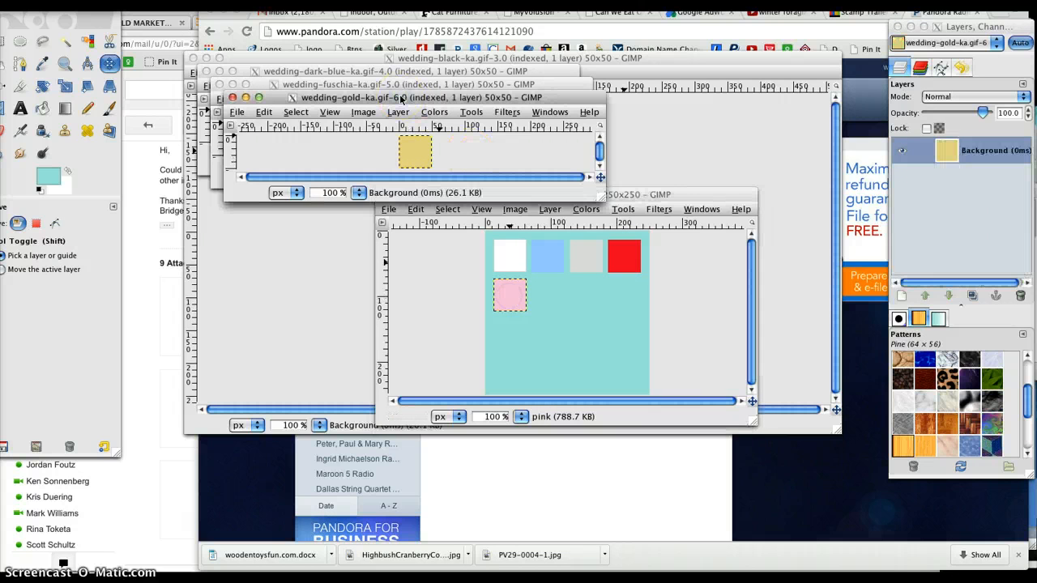
key("ctrl+c")
left_click(670, 195)
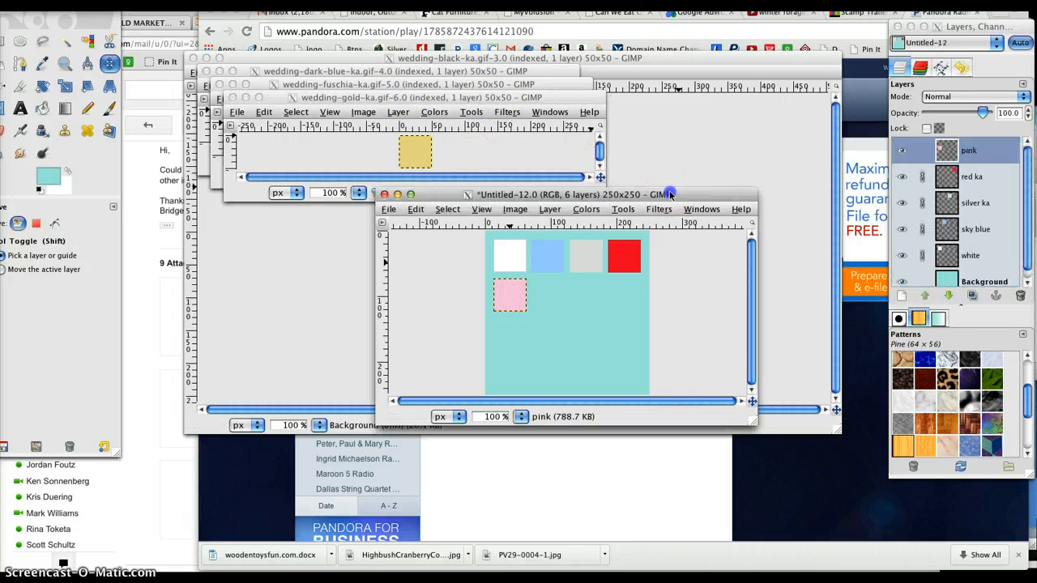
key("ctrl+v")
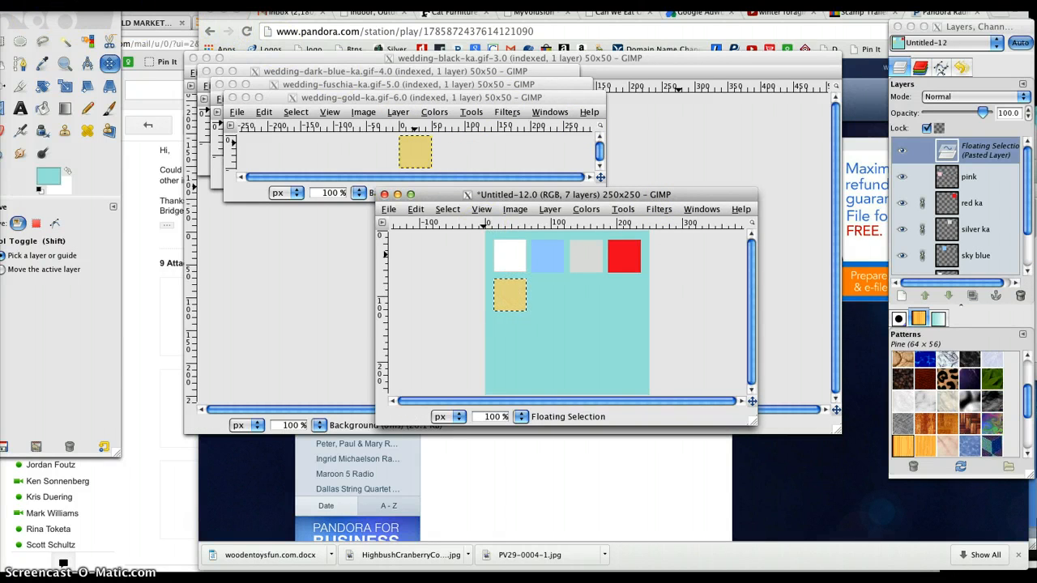
left_click(531, 299)
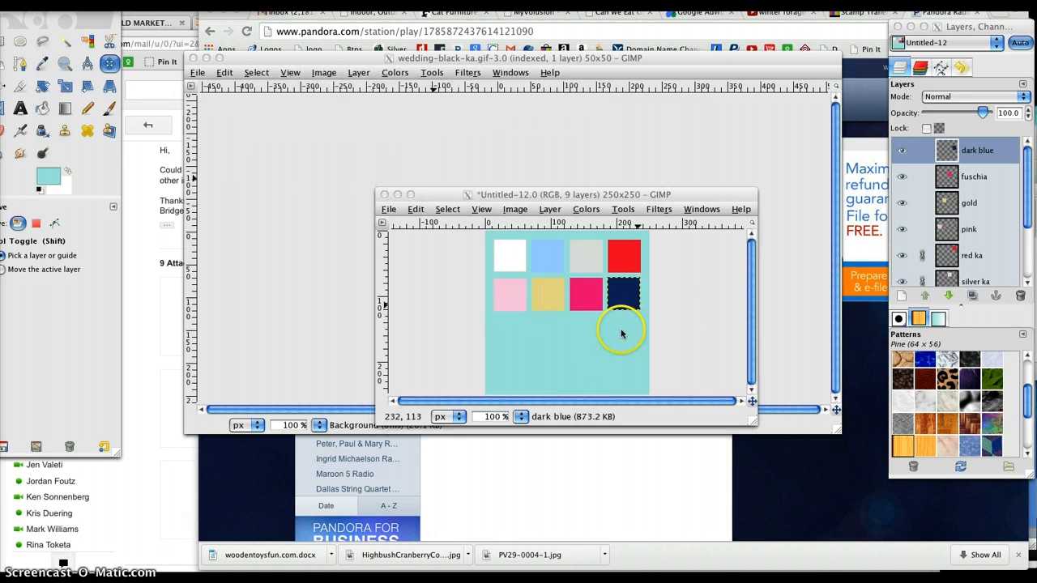
Step: Crop the teal image to 250x138 px, removing the empty area below the second row of swatches
left_click(20, 87)
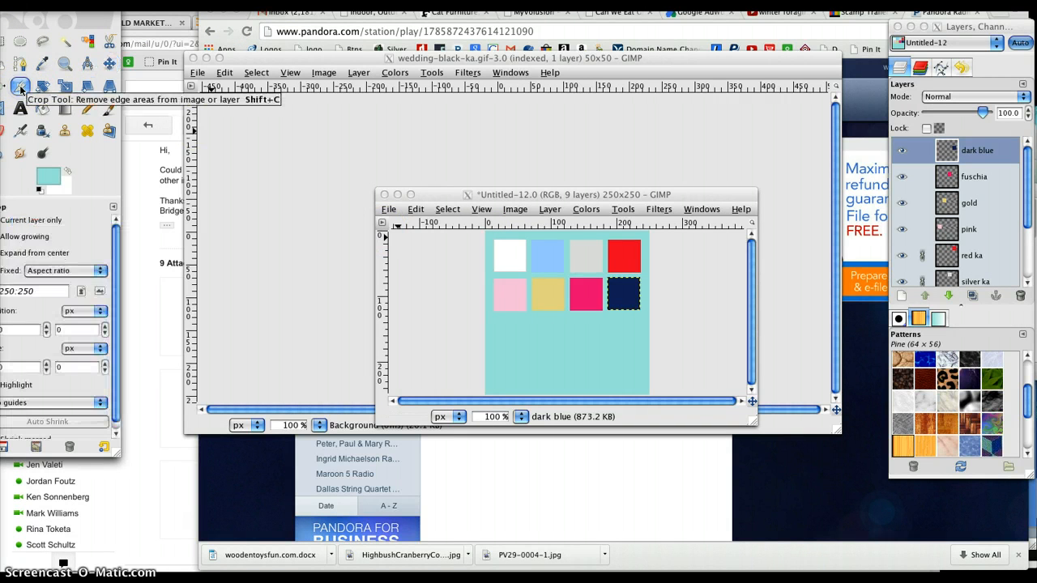
left_click(484, 323)
left_click_drag(484, 323, 653, 231)
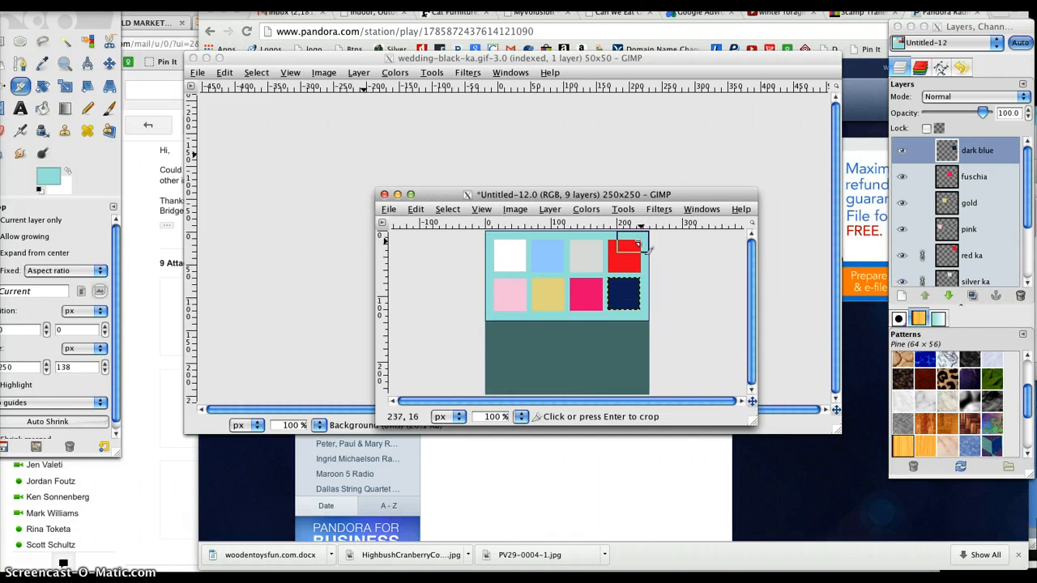
left_click(649, 250)
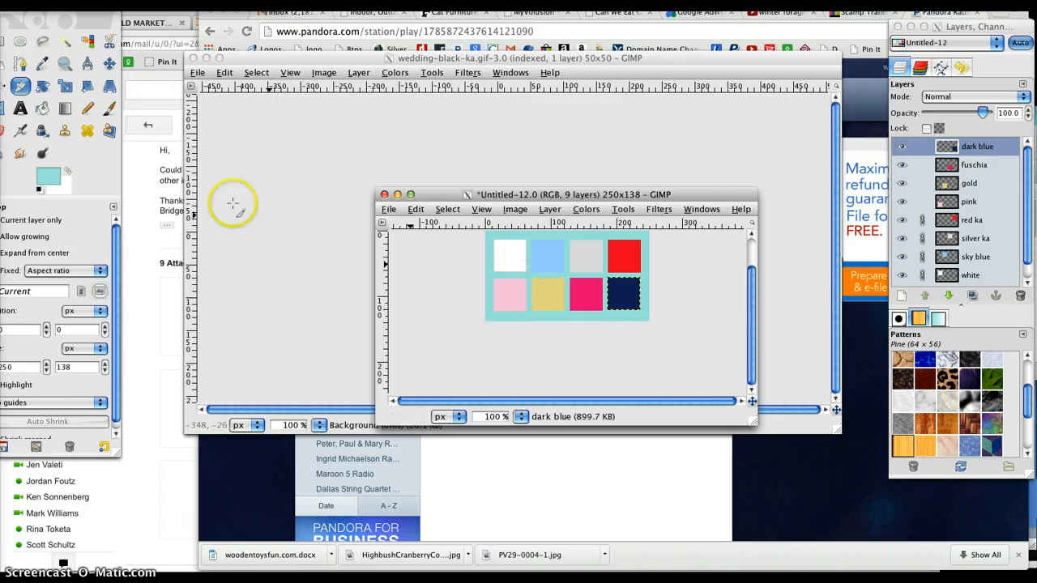
Step: Start a text on the white square and set the text colour to black (000000)
left_click(20, 109)
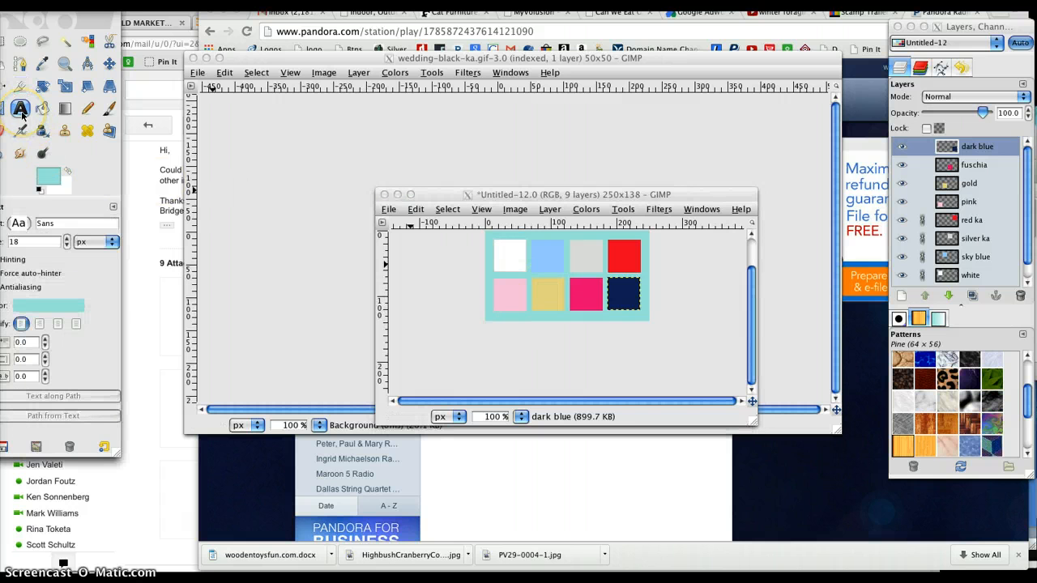
left_click(506, 256)
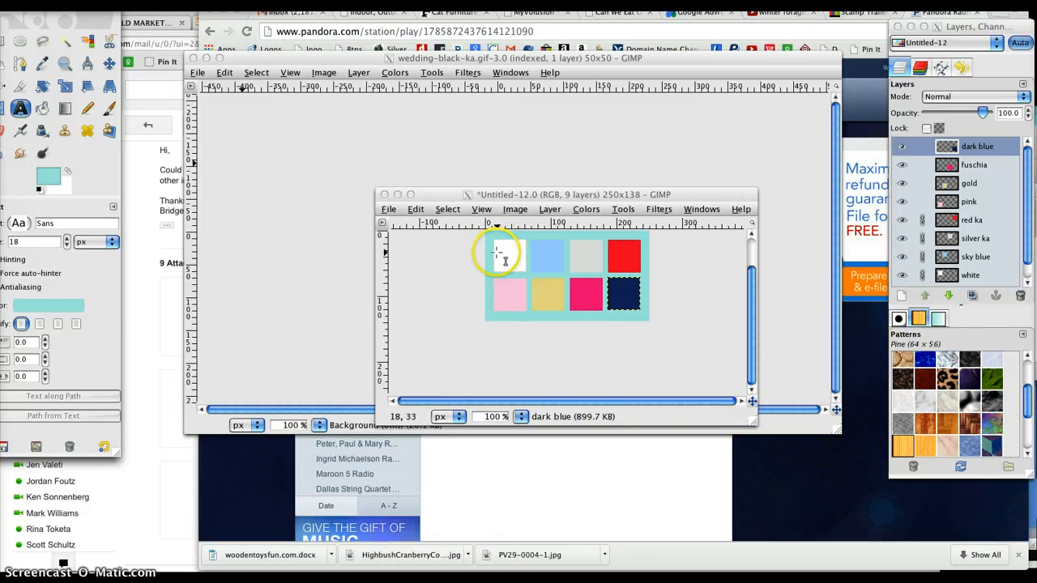
left_click(504, 263)
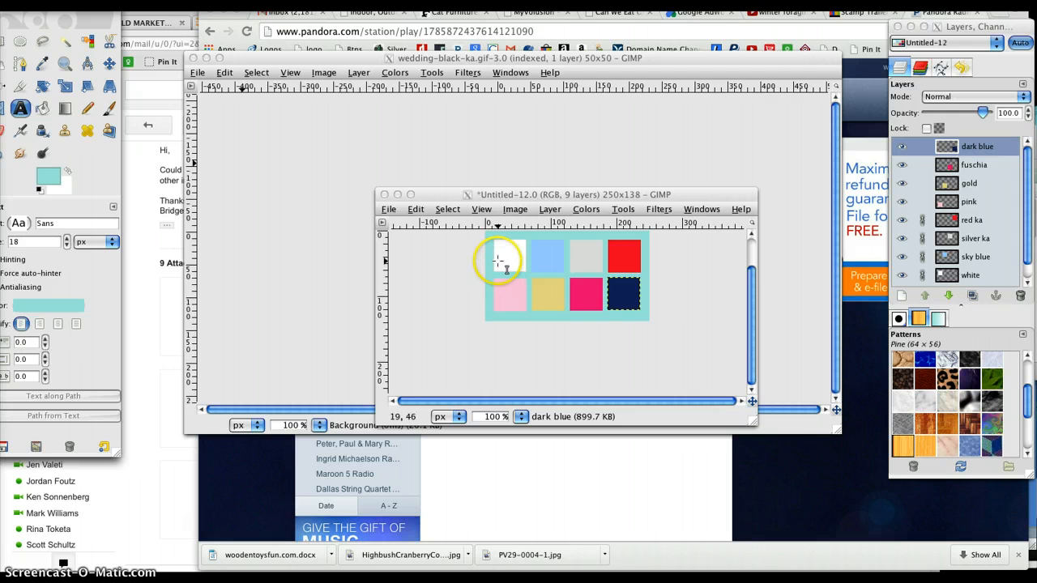
left_click(497, 262)
left_click(497, 261)
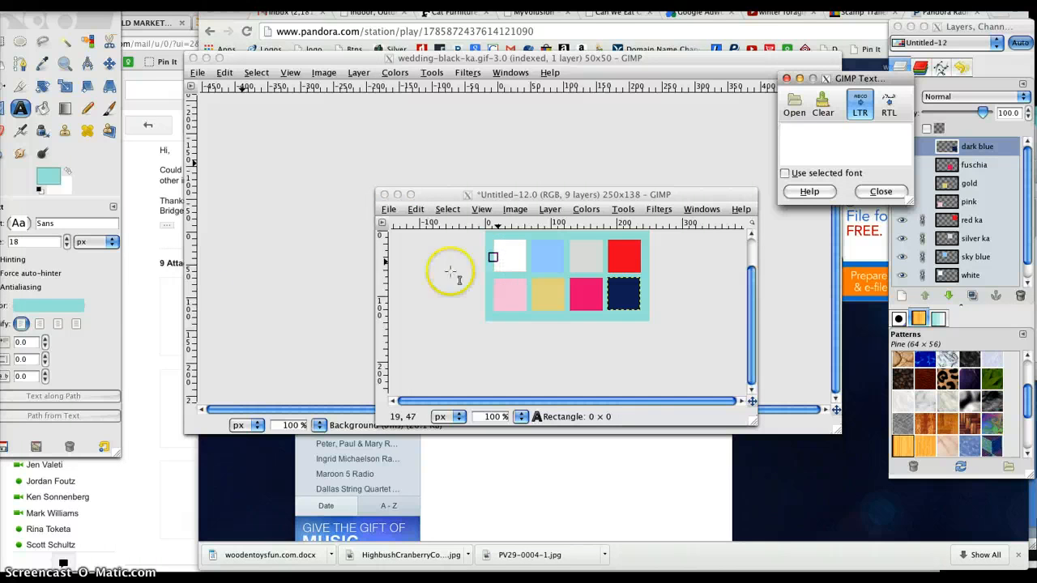
left_click(63, 307)
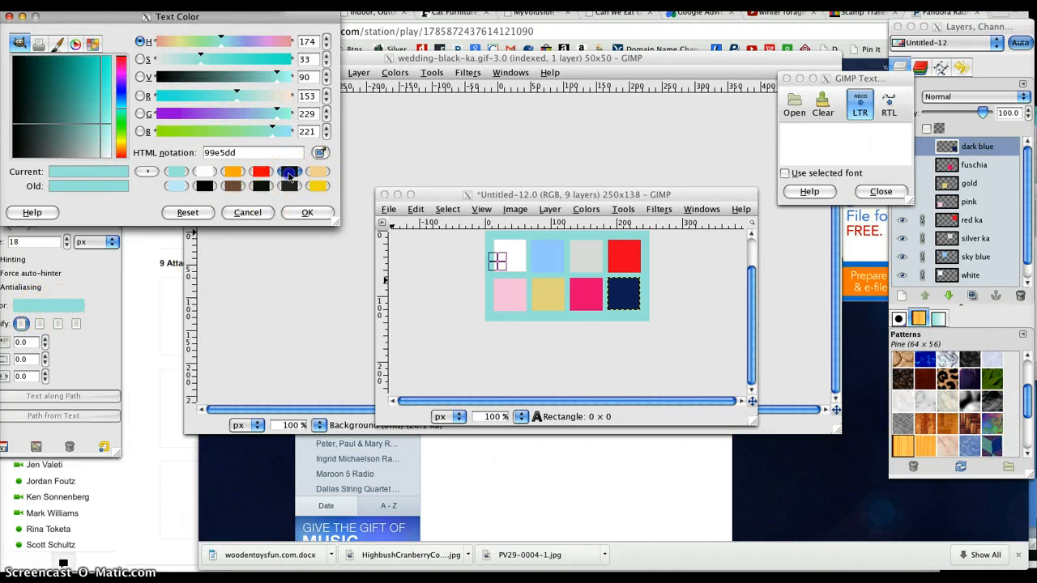
left_click(289, 173)
left_click(208, 187)
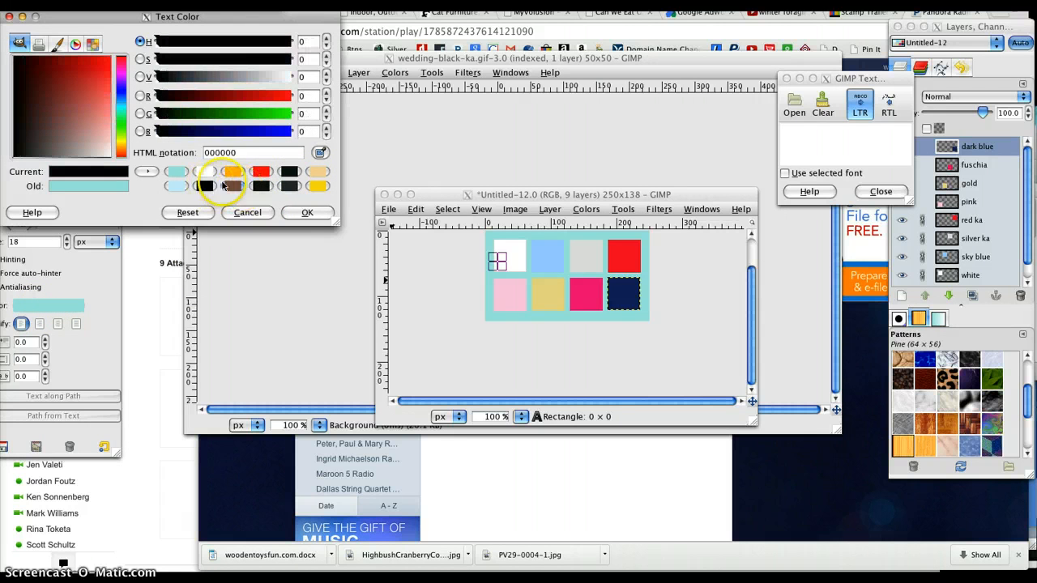
left_click(307, 213)
Step: Enter "white" as the label text for the white square
left_click(536, 267)
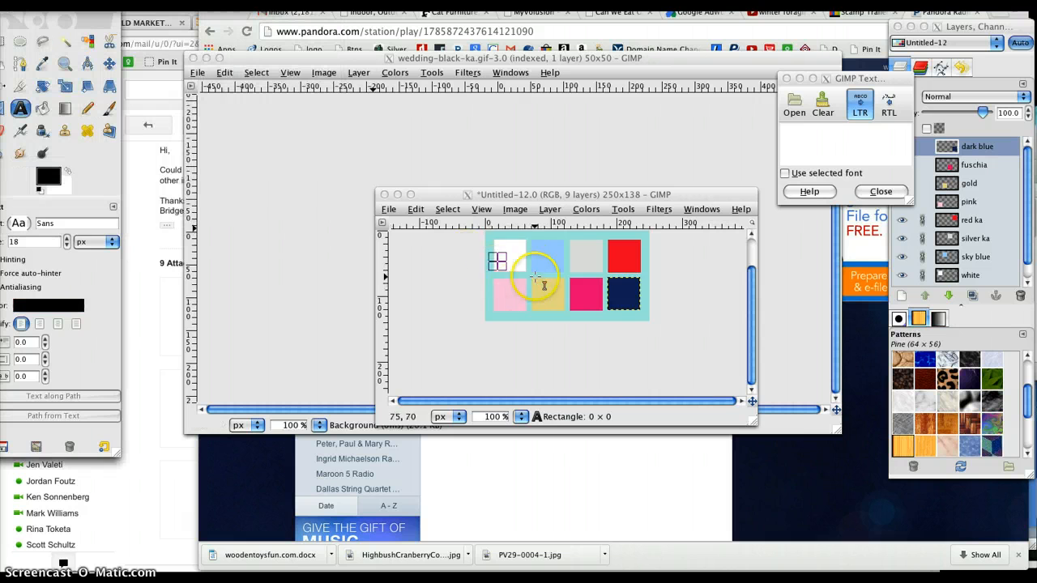
left_click(832, 146)
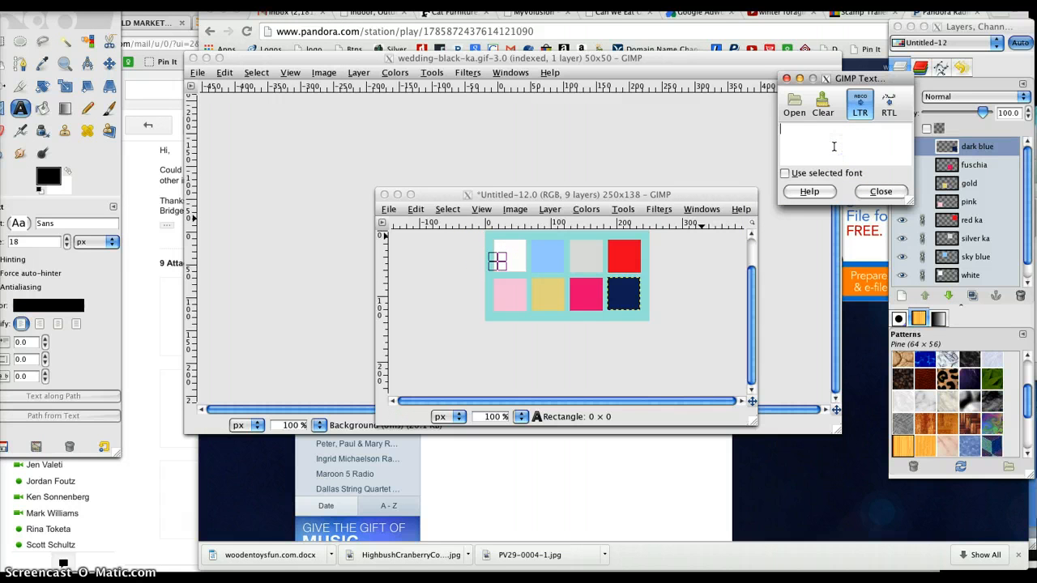
type("white")
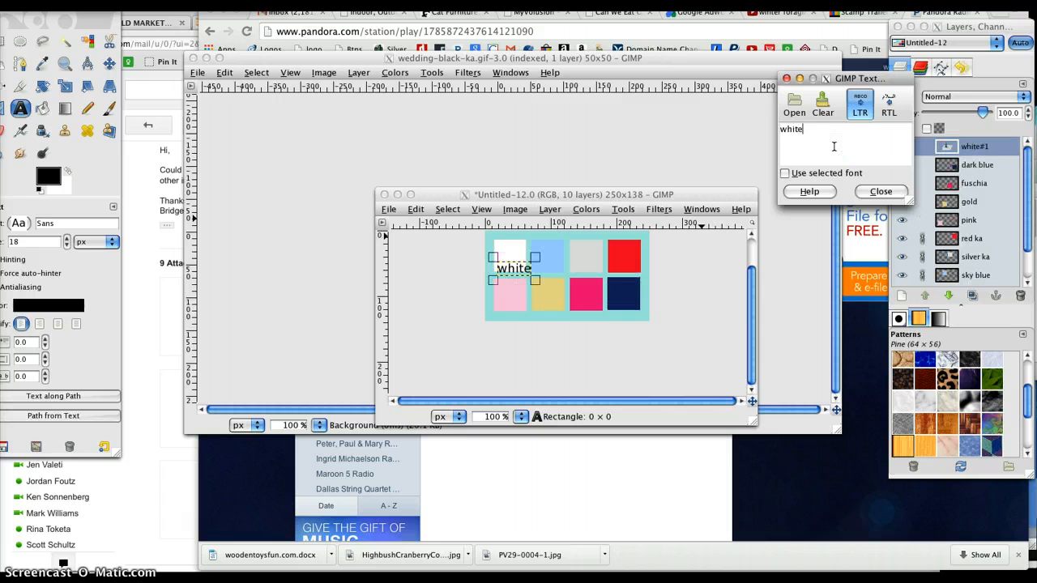
left_click(889, 166)
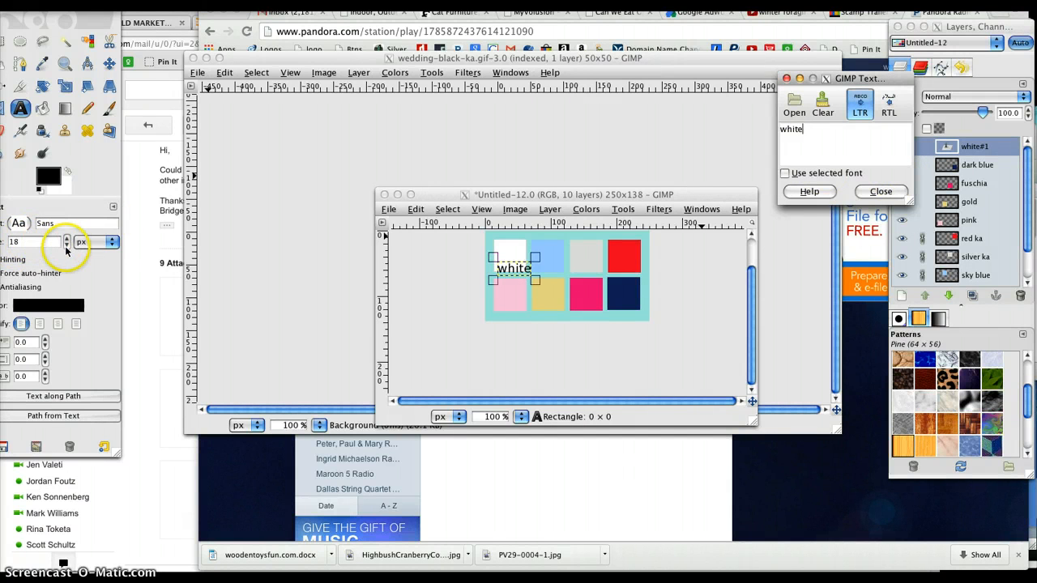
Step: Reduce the "white" label's font size to 15 px
left_click(65, 249)
left_click(65, 252)
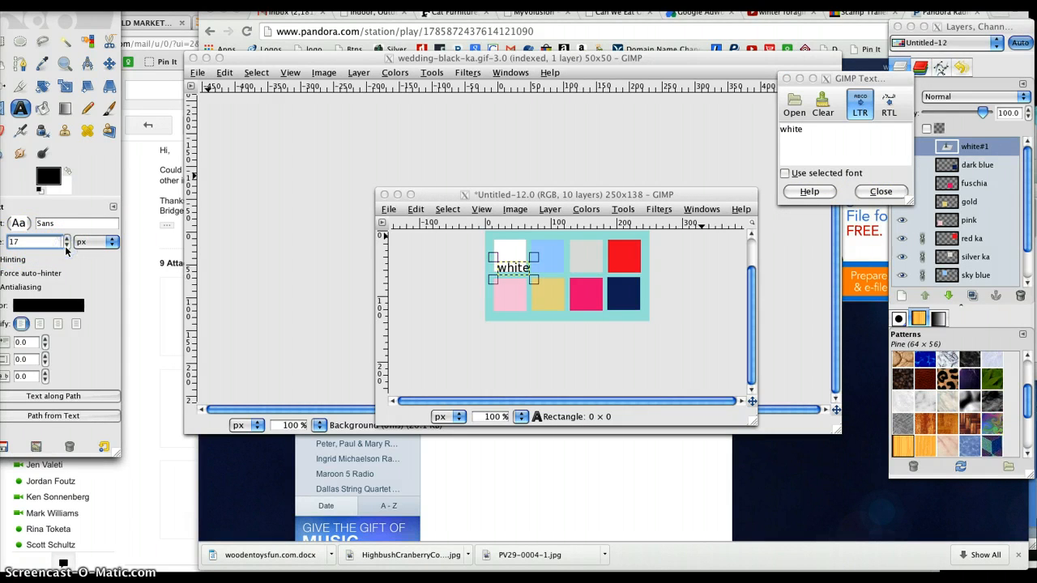
left_click(65, 251)
left_click(66, 251)
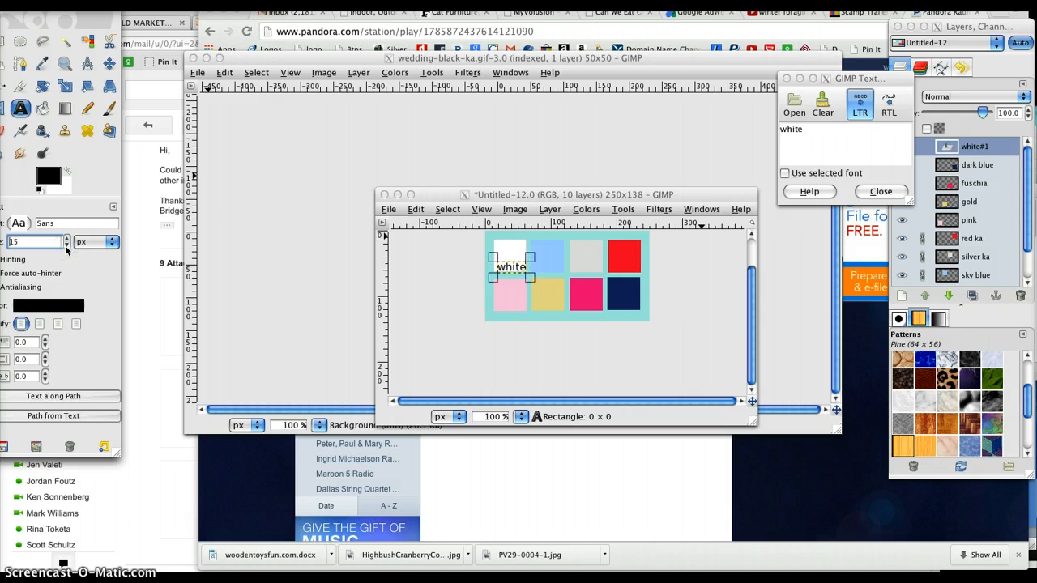
left_click(880, 192)
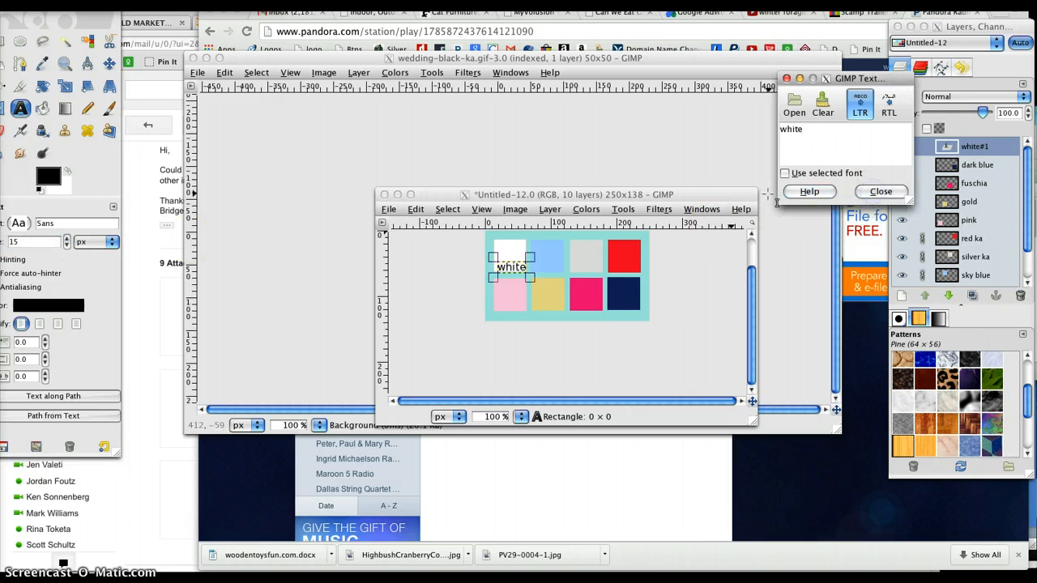
Step: Move the "white" label up so it is centred on the white square, and close the text editor
left_click(519, 275)
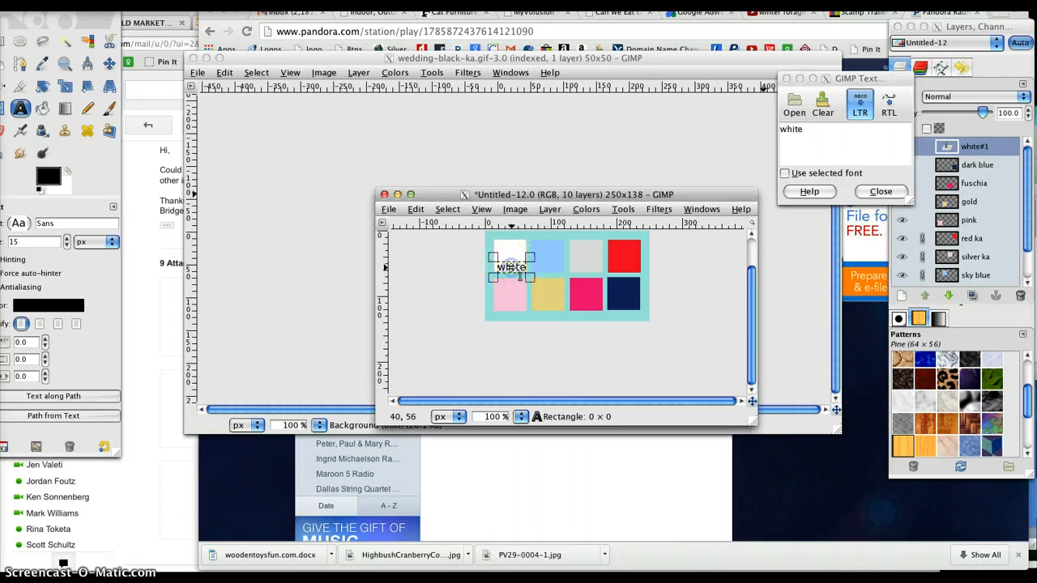
left_click(515, 267)
left_click_drag(510, 259, 510, 257)
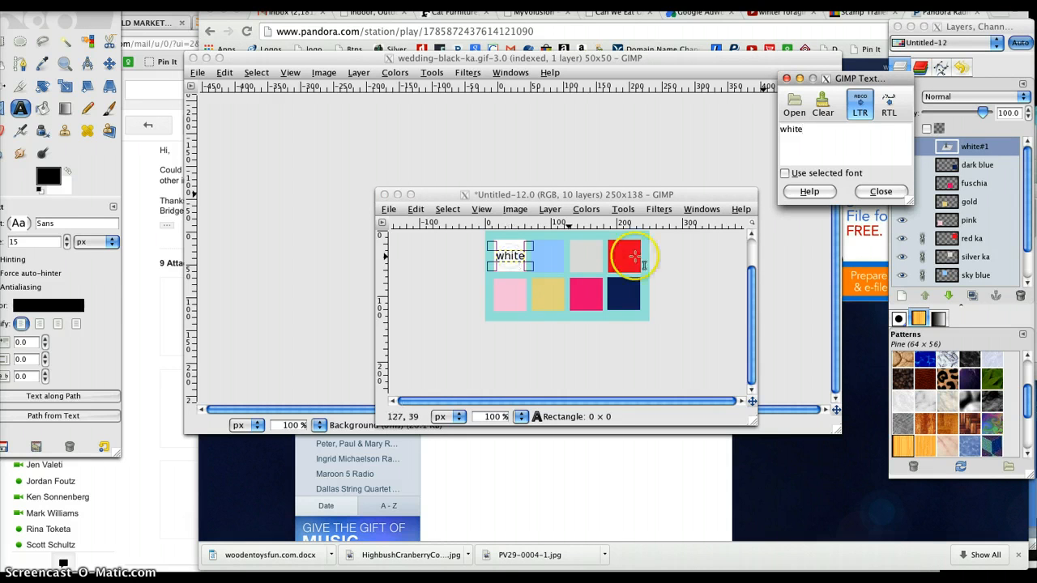
left_click(881, 191)
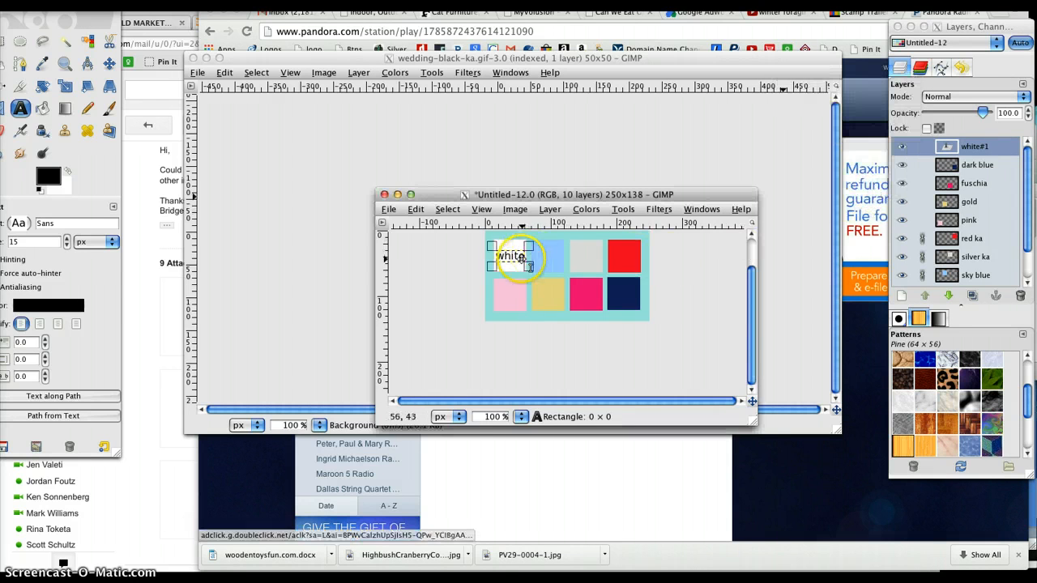
Step: Add the label "lt blue" to the sky blue square and centre it on the swatch
left_click(537, 253)
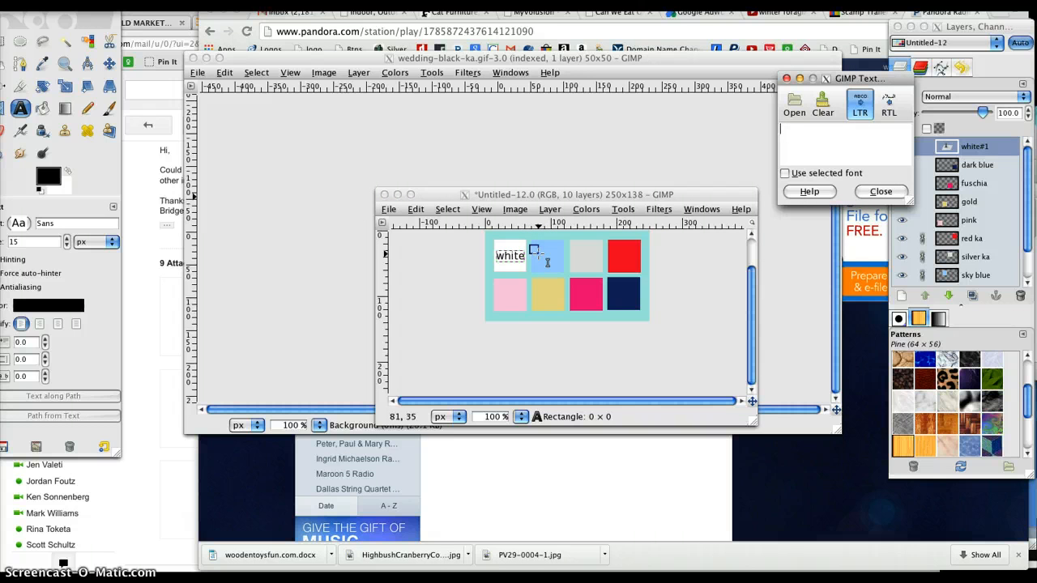
type("lt")
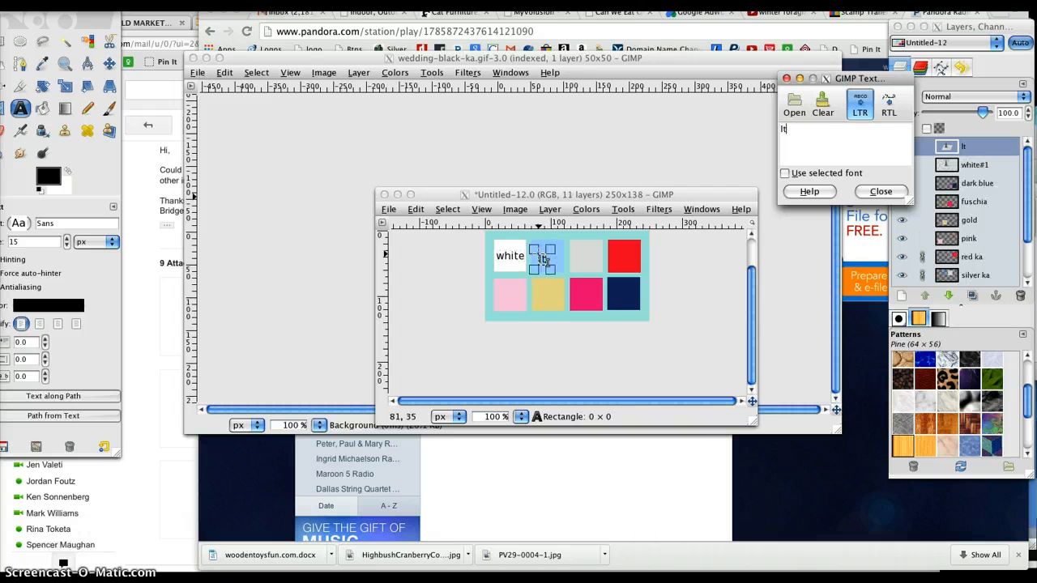
type(" blue")
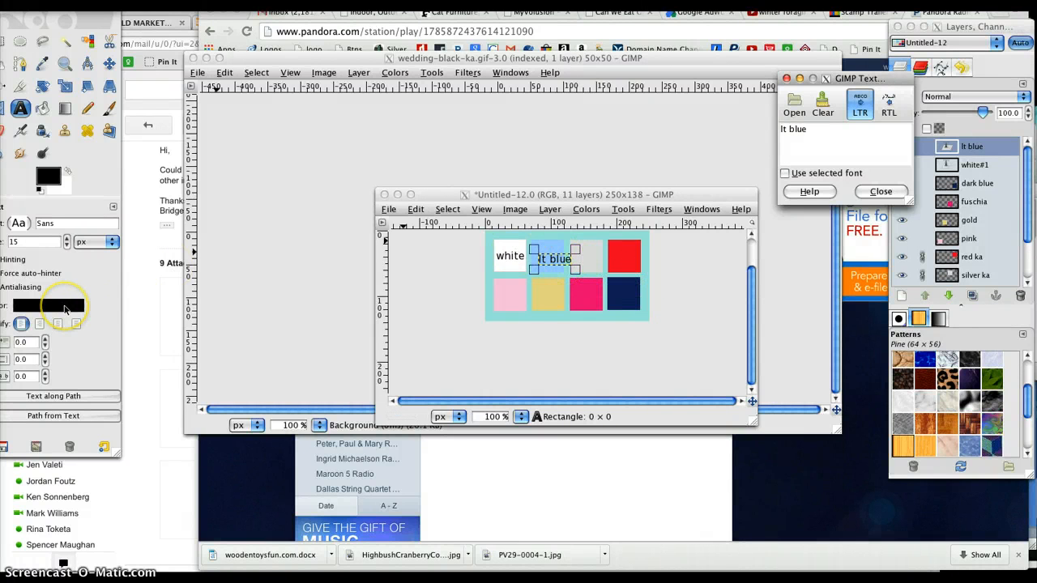
left_click(564, 266)
left_click_drag(557, 258, 550, 256)
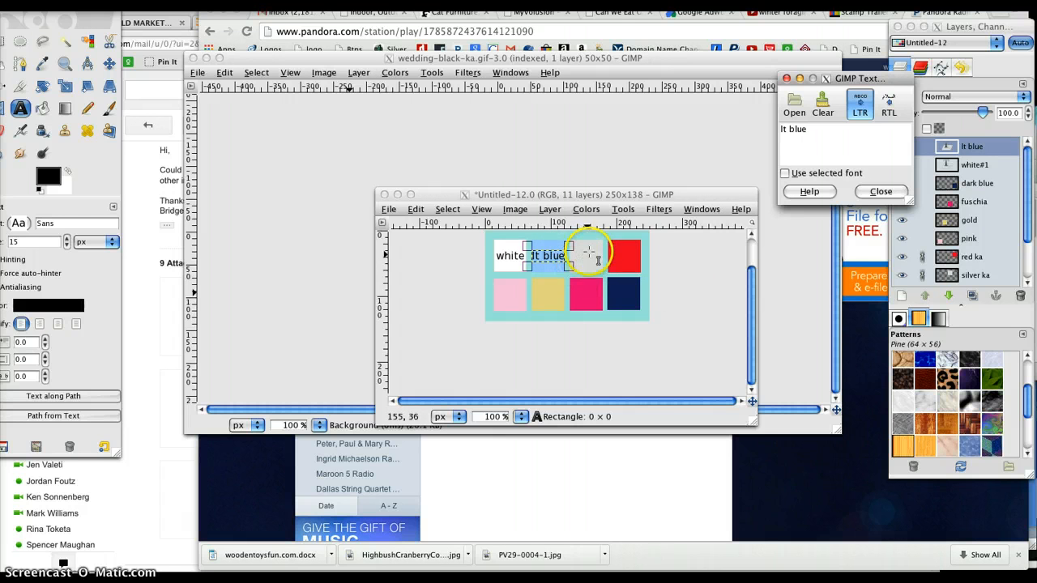
left_click(734, 193)
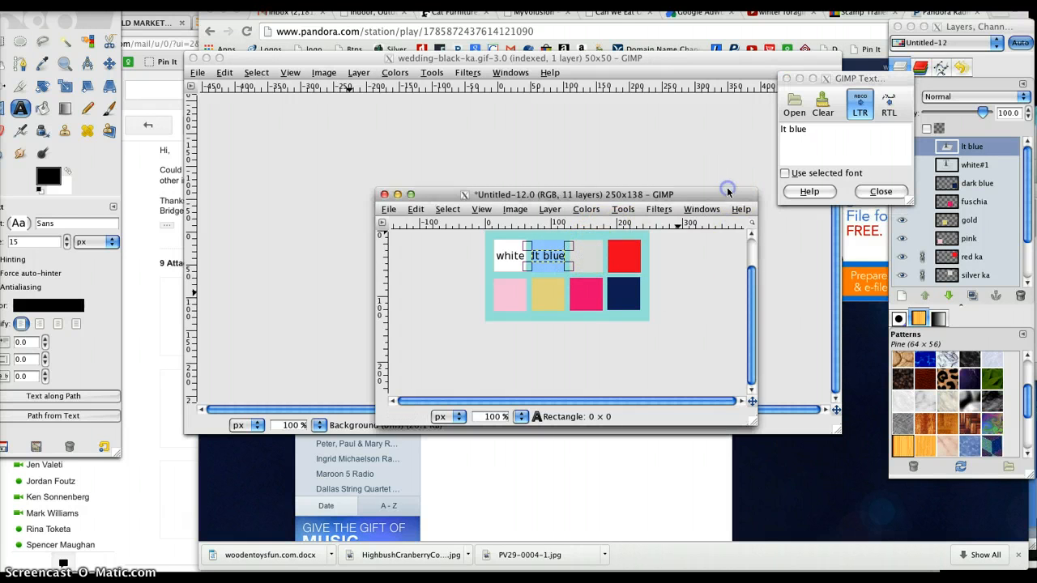
Step: Add the label "silver" to the light grey square and centre it on the swatch
left_click(574, 256)
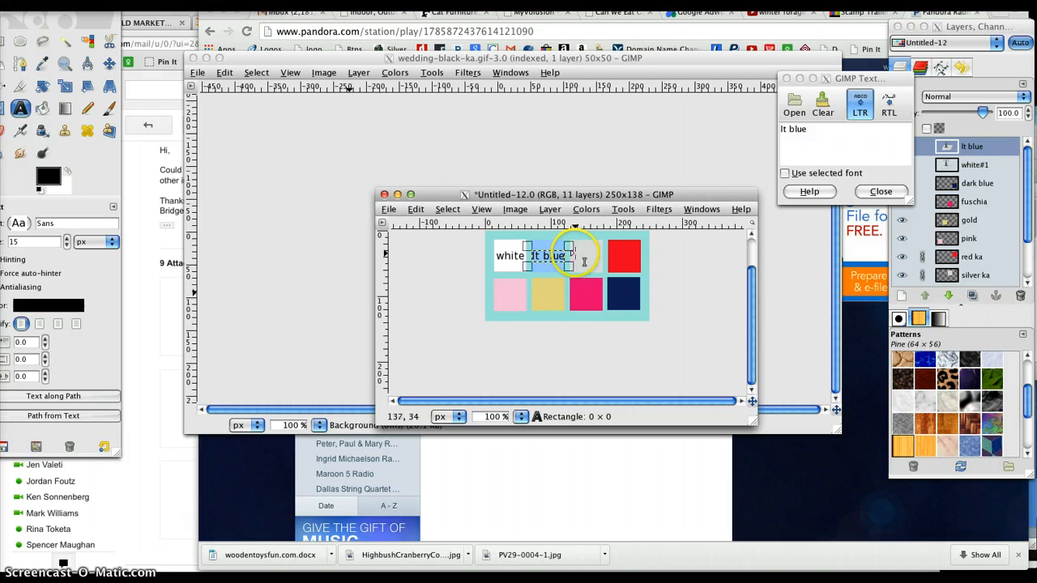
left_click(575, 254)
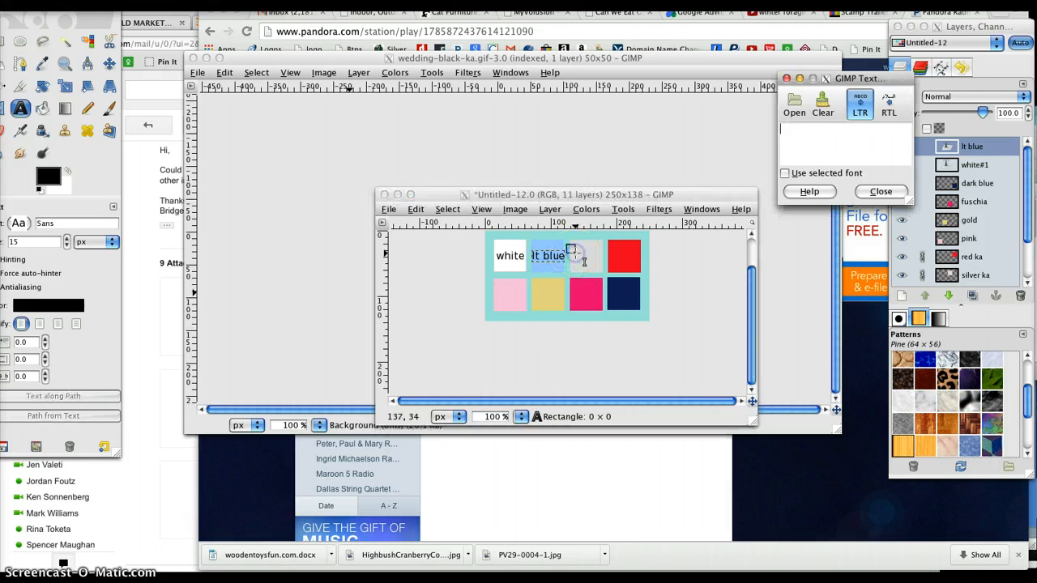
left_click(805, 144)
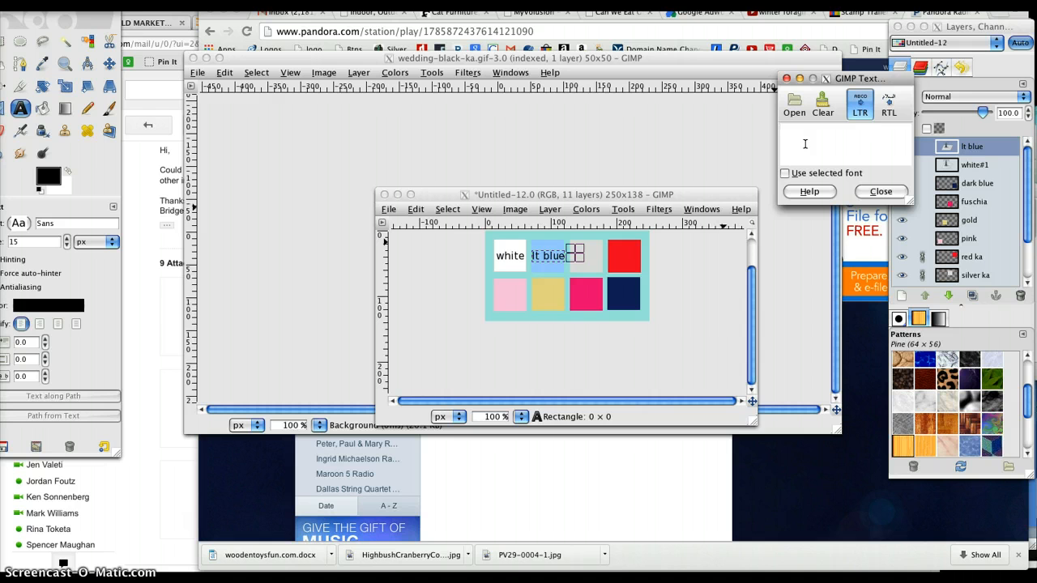
left_click(1031, 208)
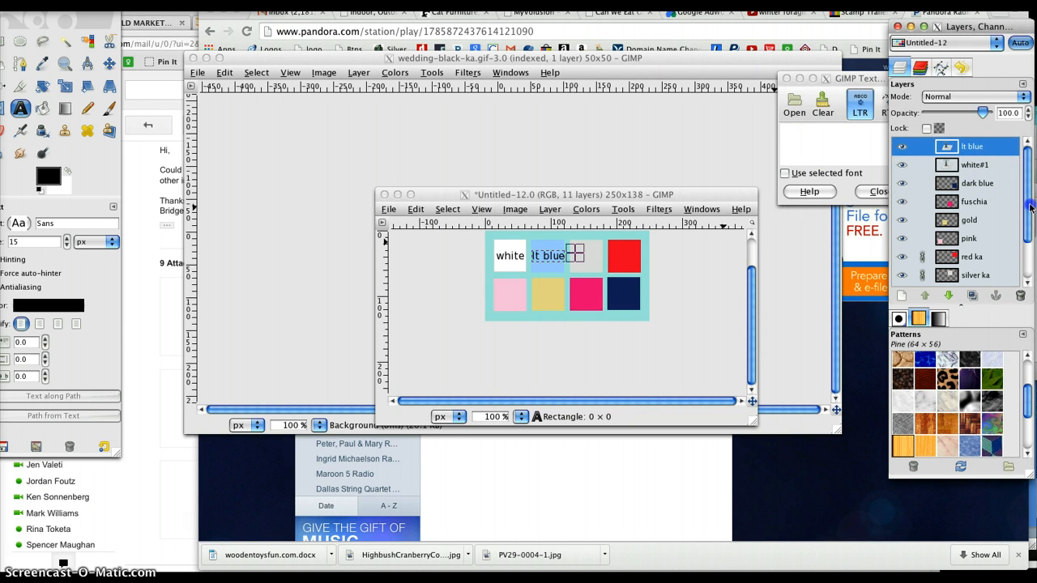
left_click(1027, 254)
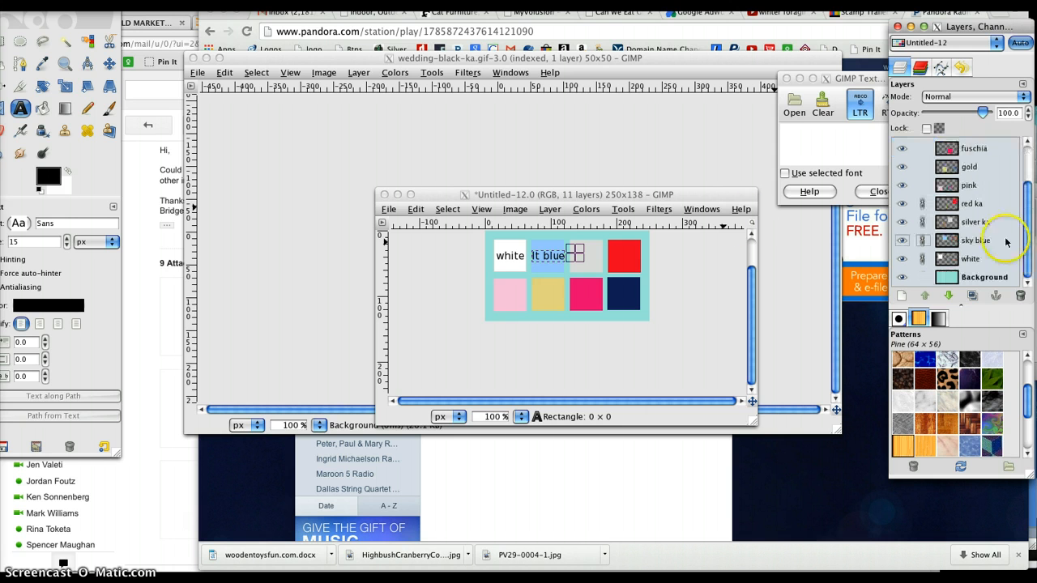
left_click(799, 144)
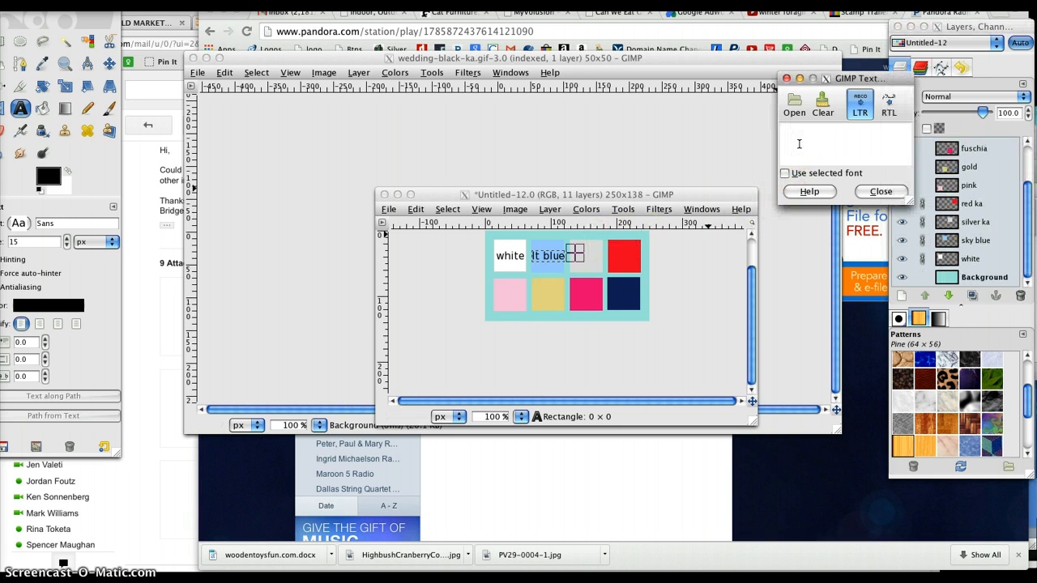
type("silver")
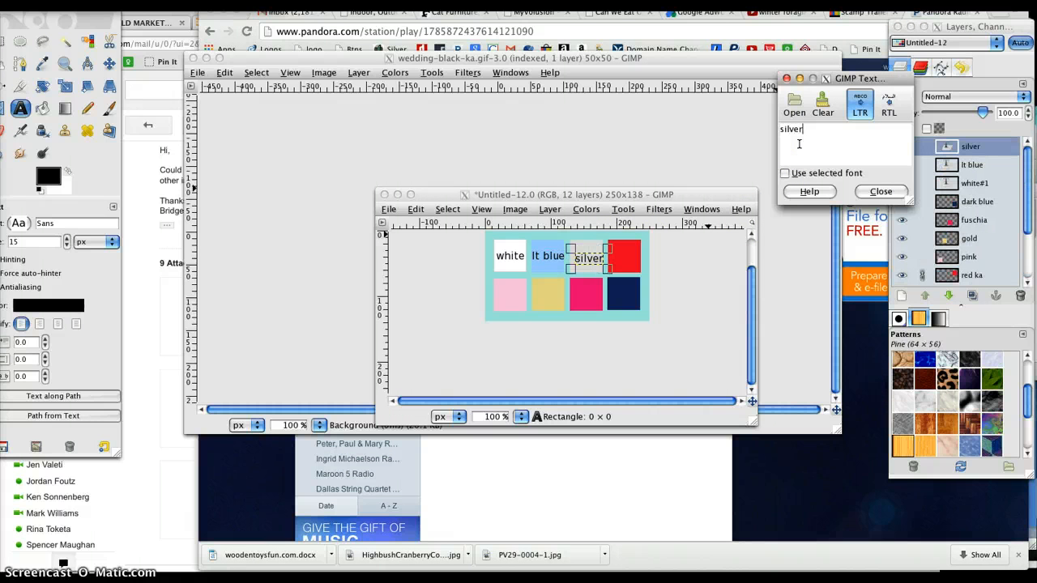
left_click(589, 257)
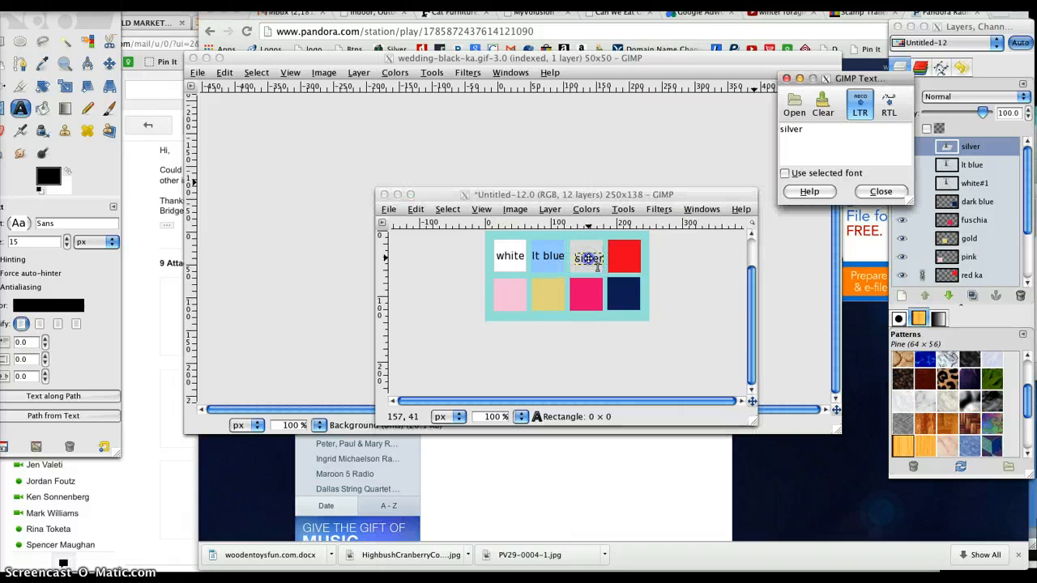
left_click_drag(588, 258, 616, 258)
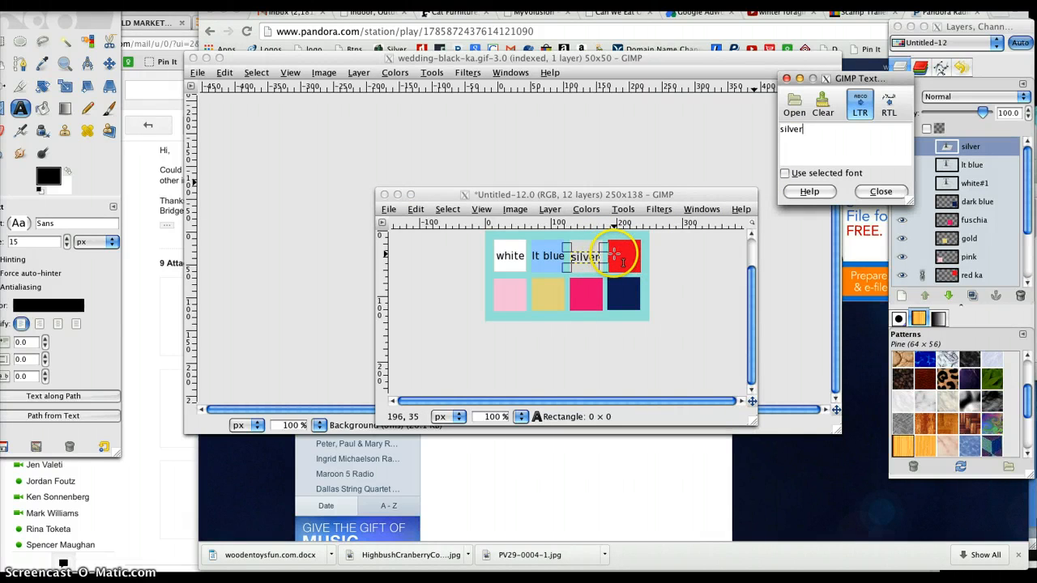
Step: Add the label "red" to the red square and centre it on the swatch
left_click(611, 254)
left_click(614, 255)
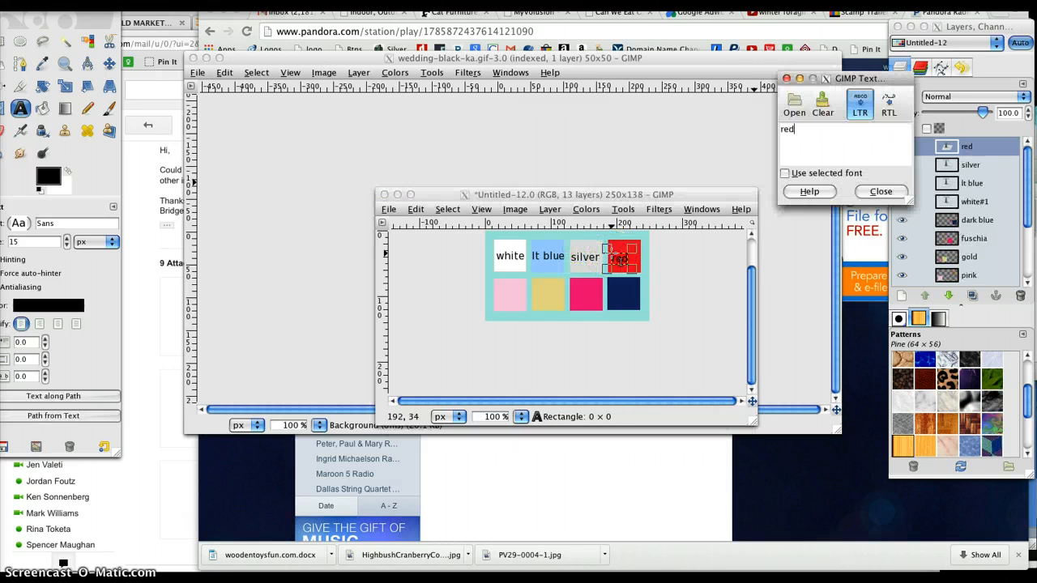
left_click(621, 257)
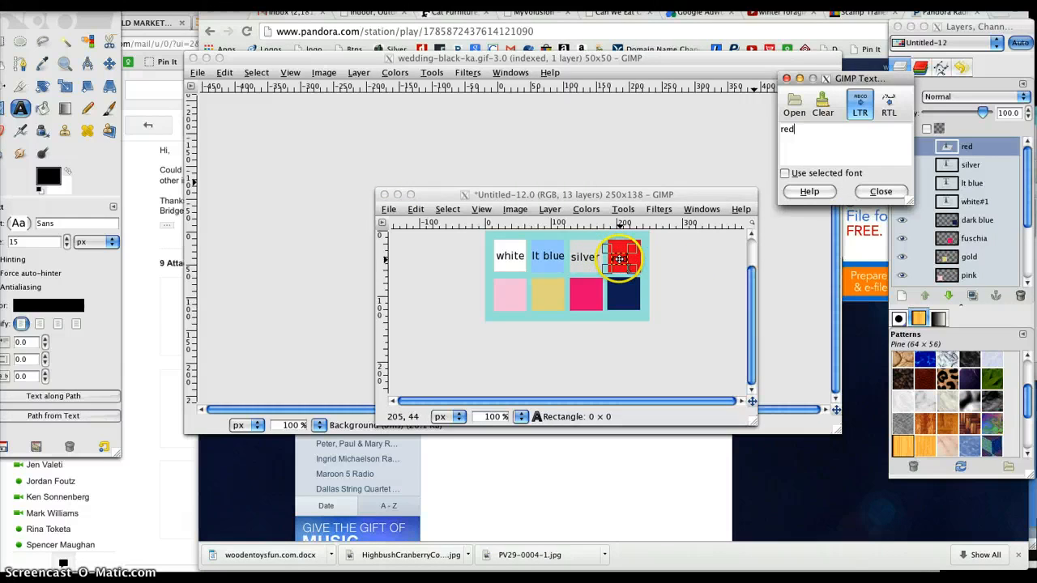
left_click(624, 259)
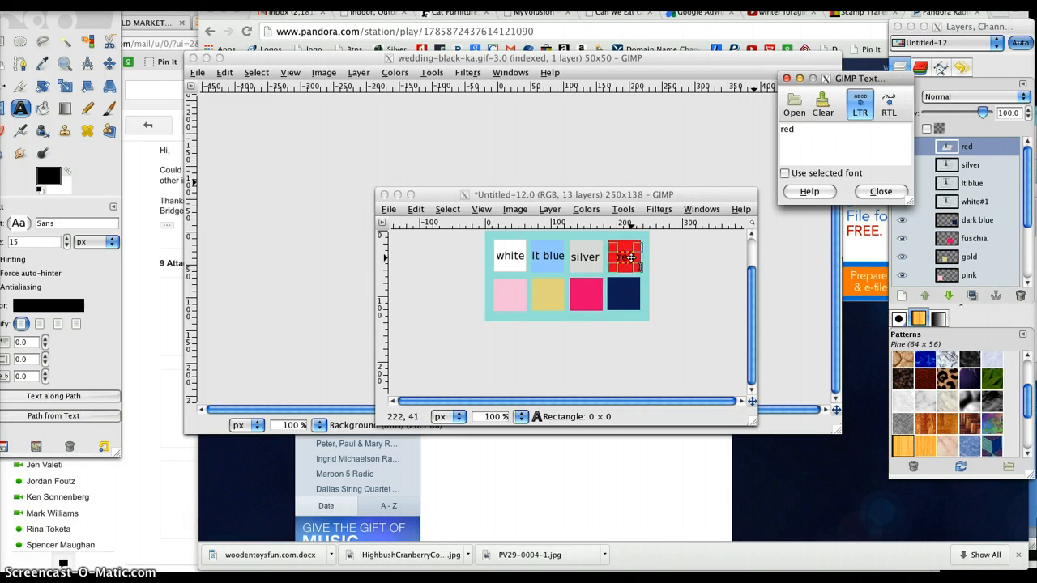
left_click(879, 192)
Step: Add the two-line label "dark blue" to the navy square and centre it on the swatch
left_click(611, 291)
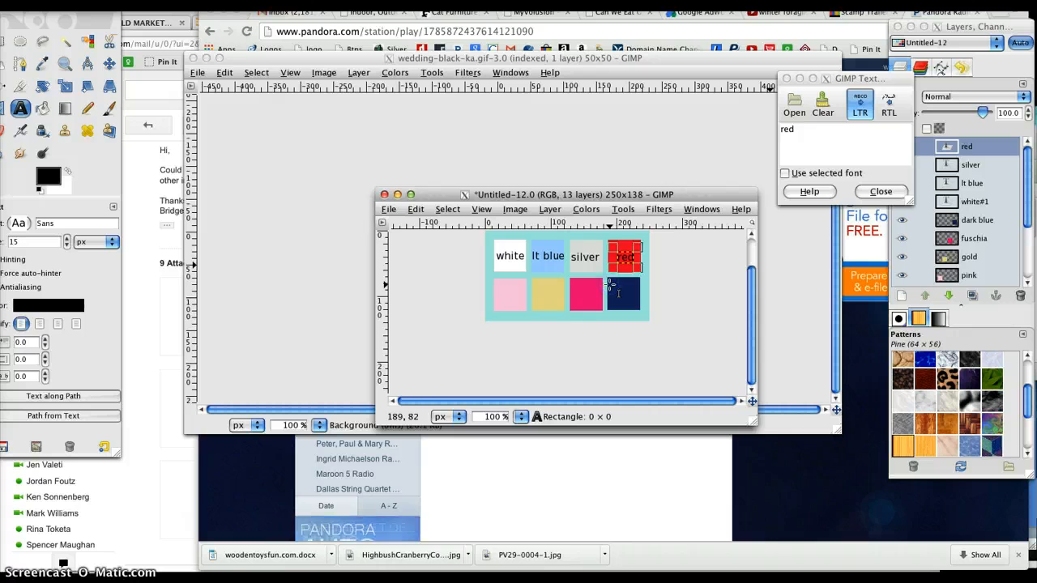
left_click(605, 280)
type("dark")
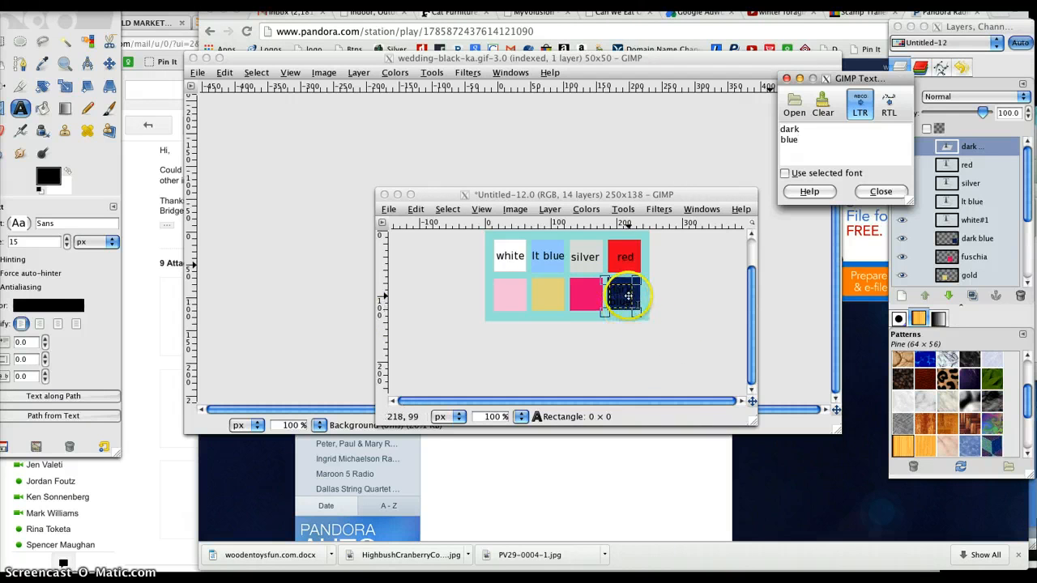
left_click(620, 296)
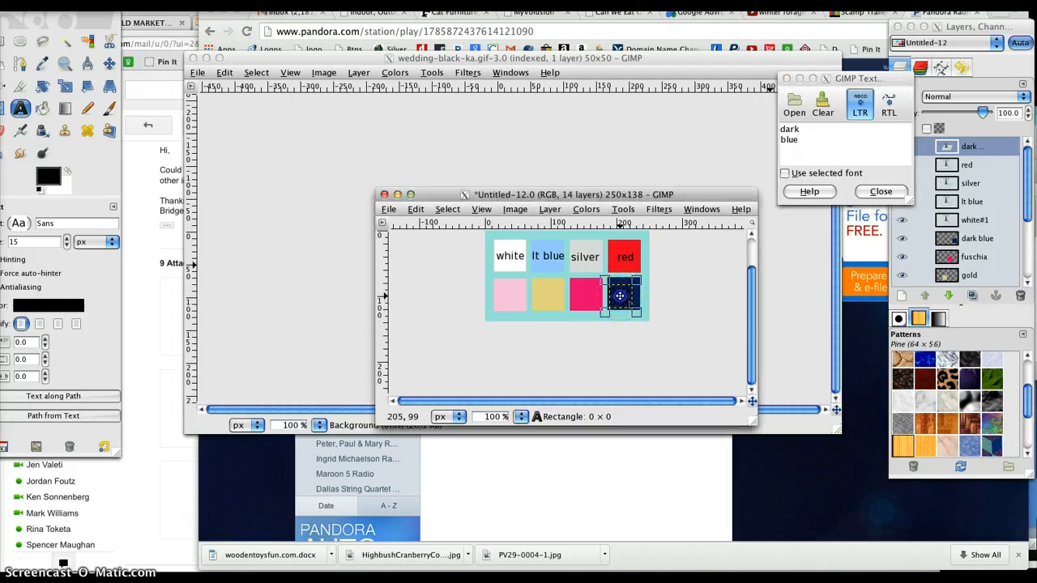
left_click_drag(623, 294, 626, 294)
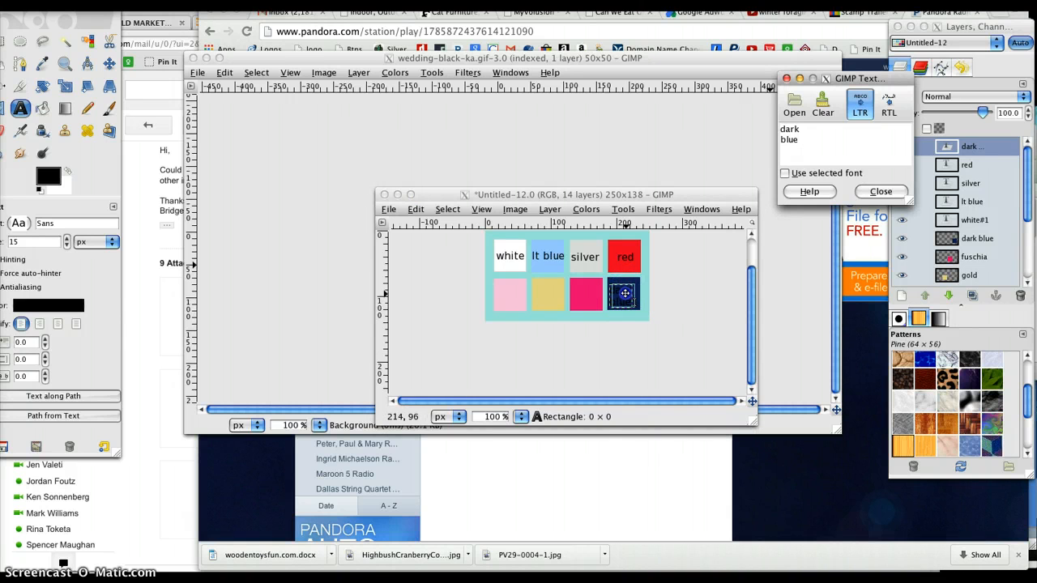
left_click(625, 293)
Step: Set the text colour of the "dark blue" label to white (ffffff)
left_click(52, 305)
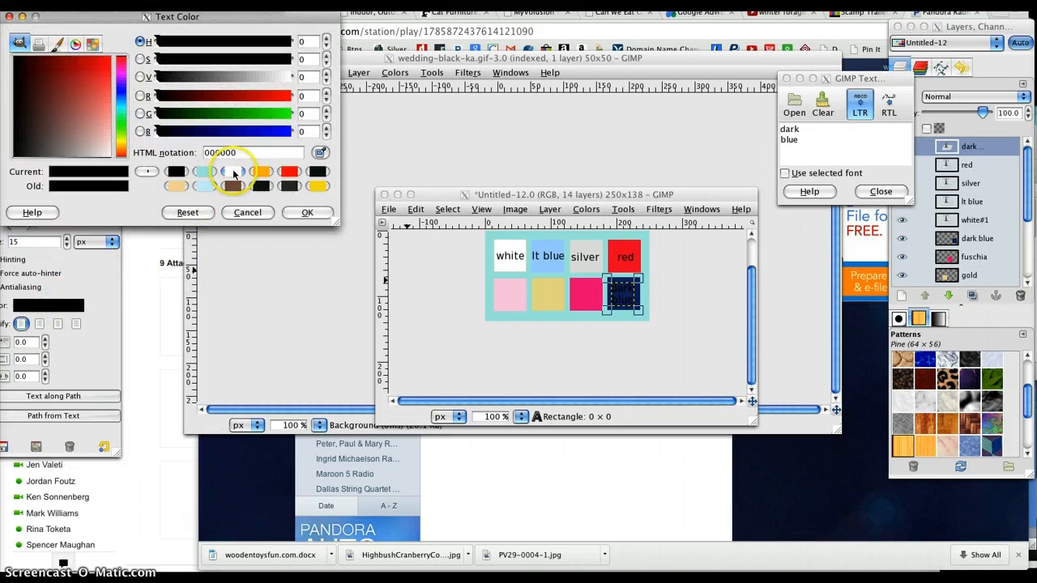
left_click(233, 172)
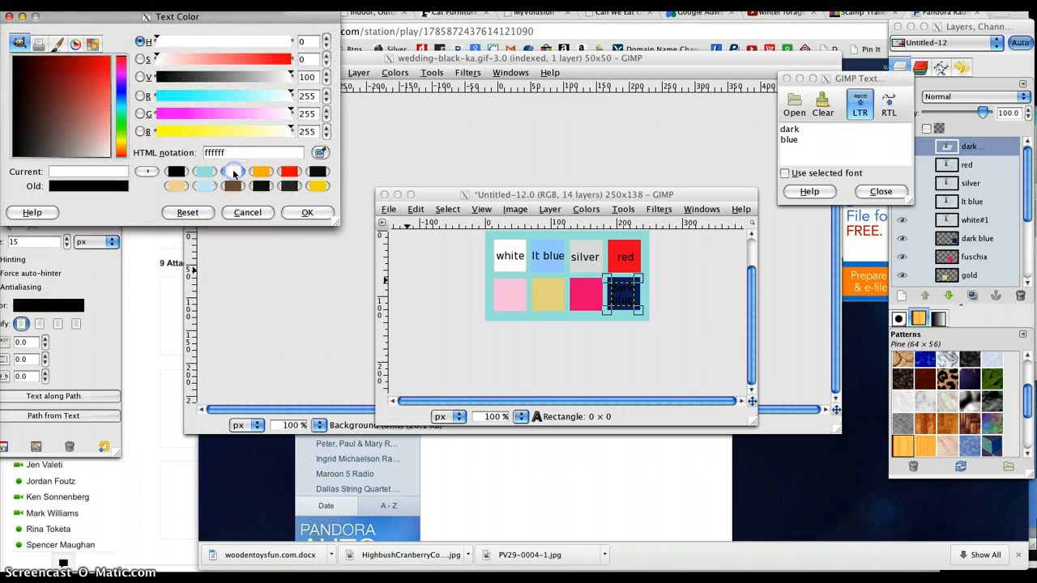
left_click(304, 214)
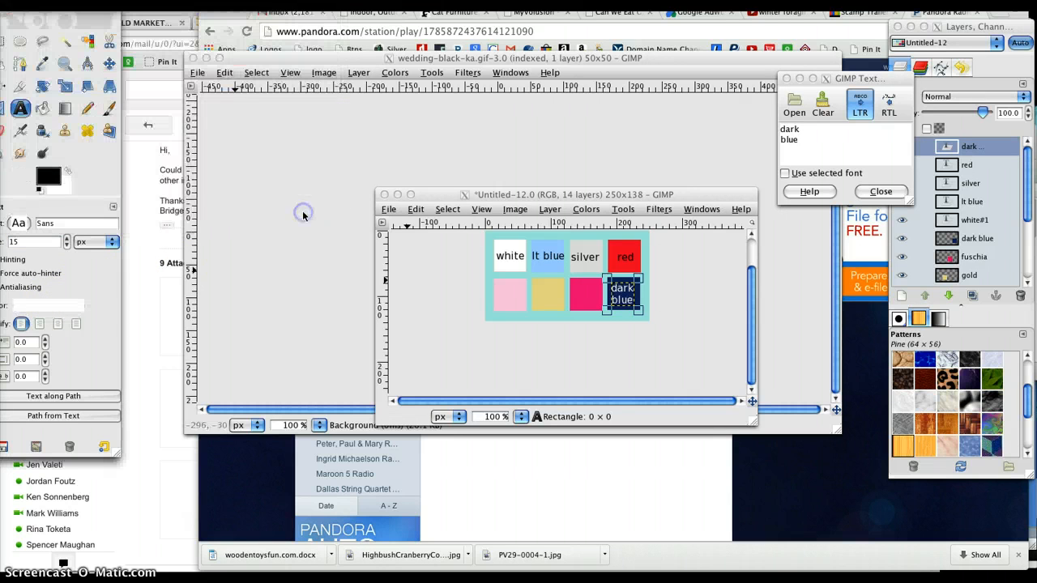
Step: Add the label "fuschia" in black to the hot pink square
left_click(583, 296)
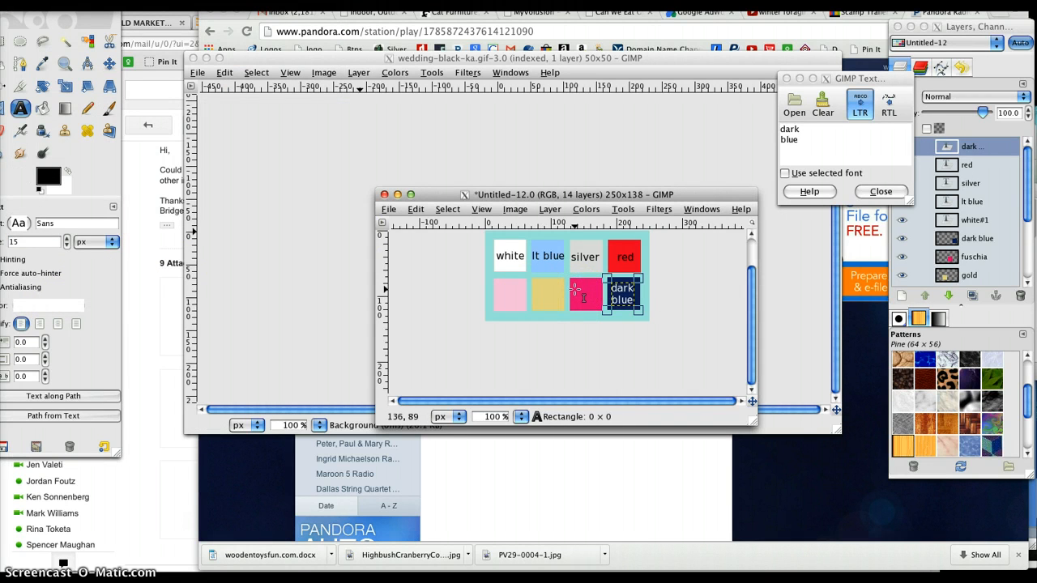
left_click(572, 290)
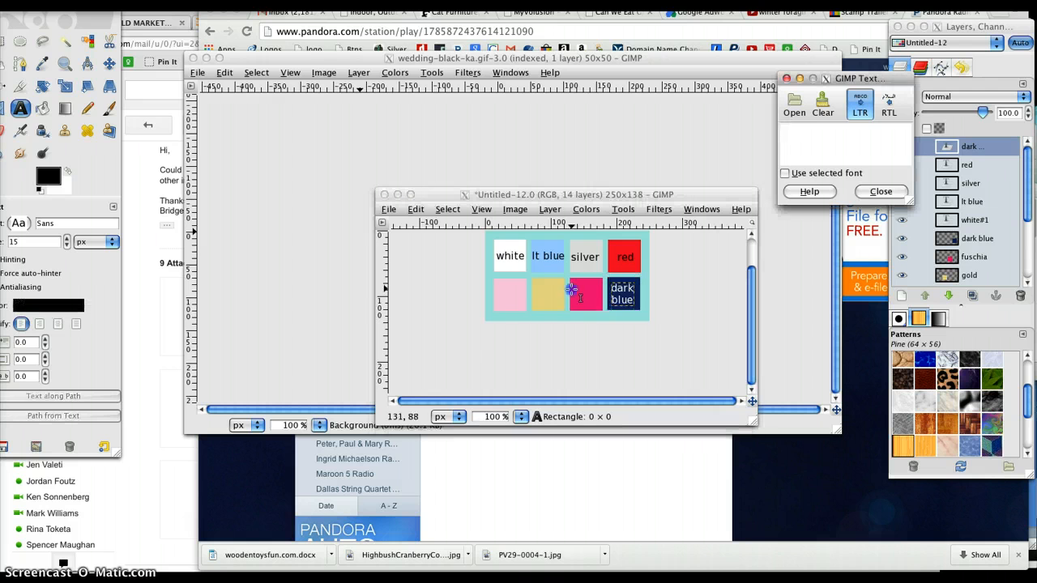
type("f")
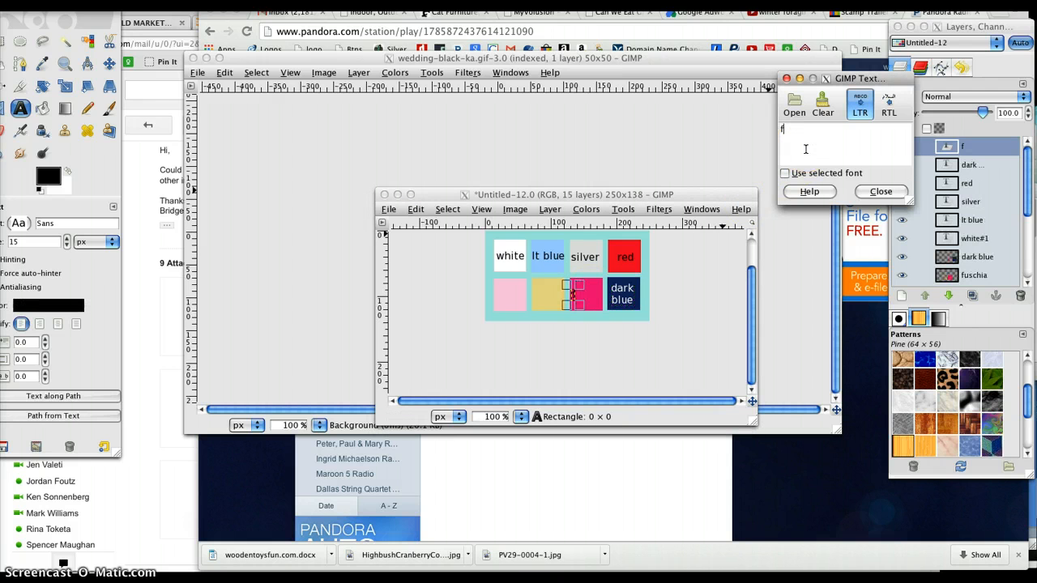
type("uschia")
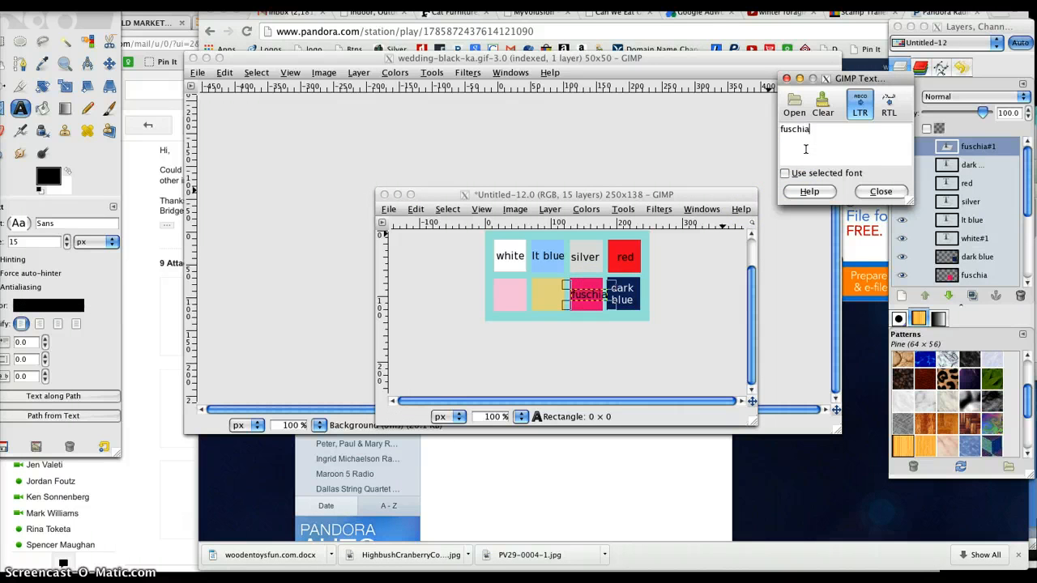
left_click(881, 191)
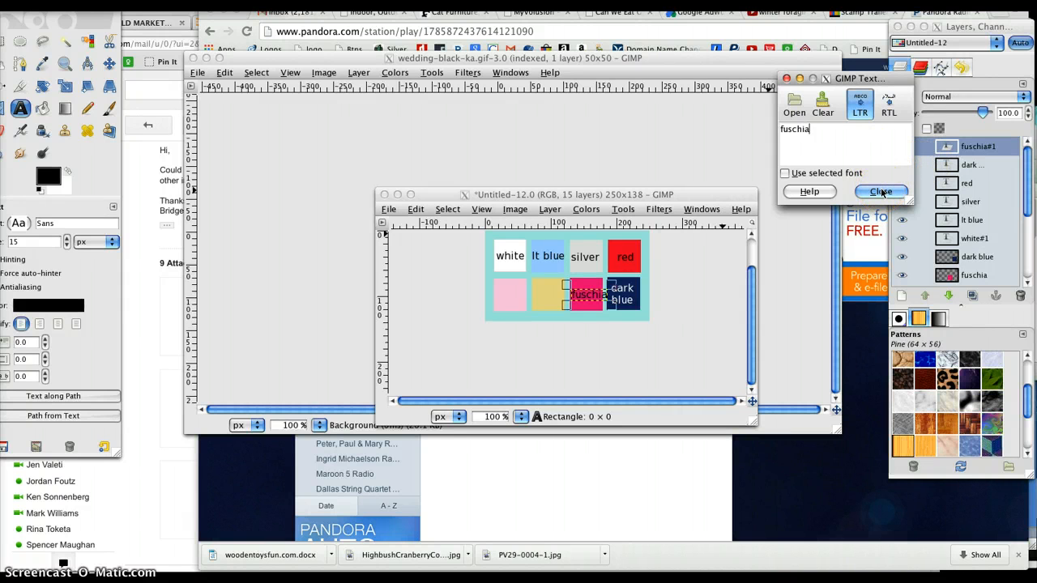
Step: Check the swatch's layer name and add the label "gold" to the gold square
left_click(539, 295)
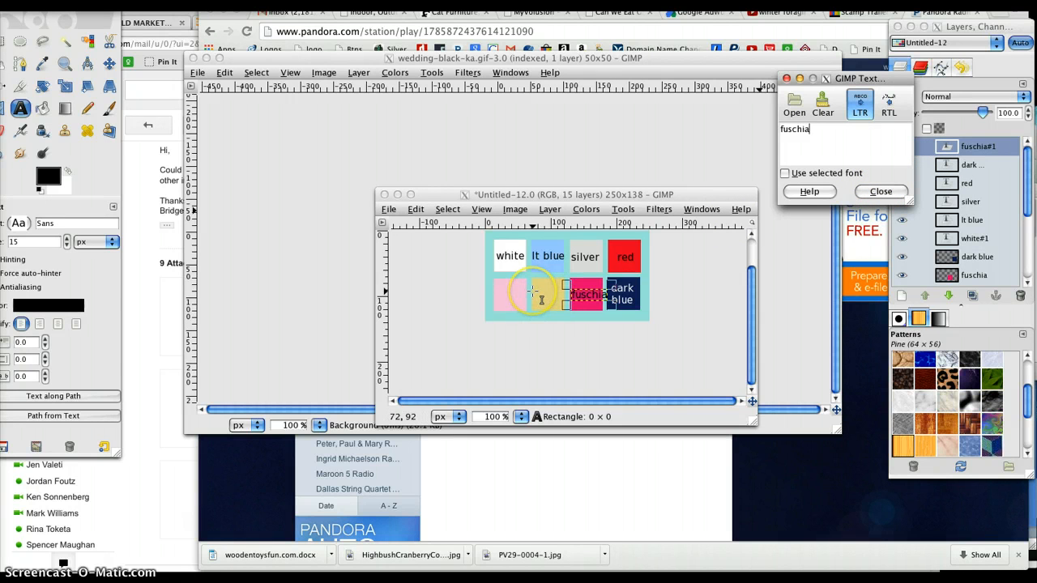
left_click(1027, 243)
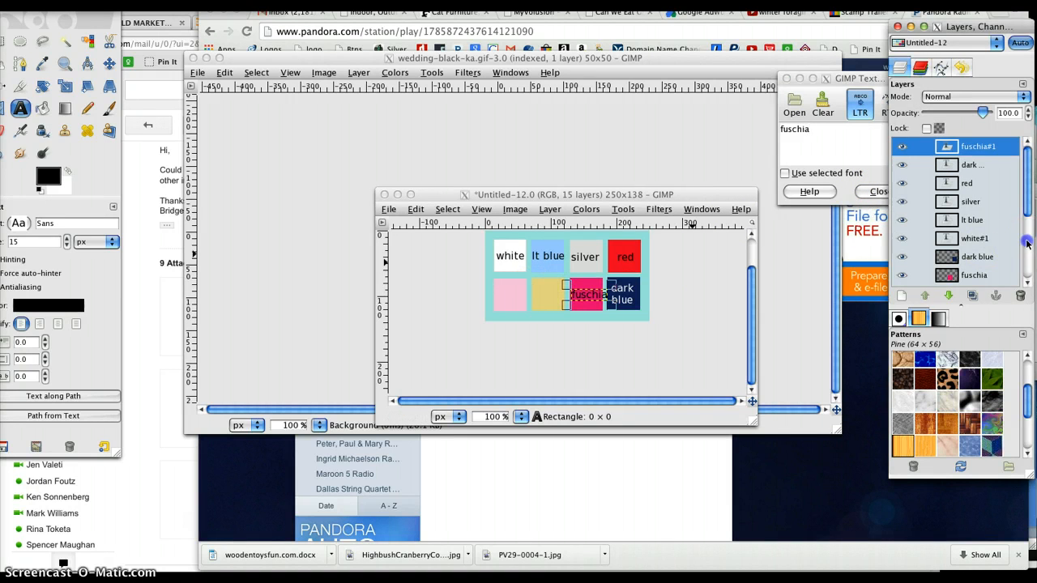
left_click(1027, 243)
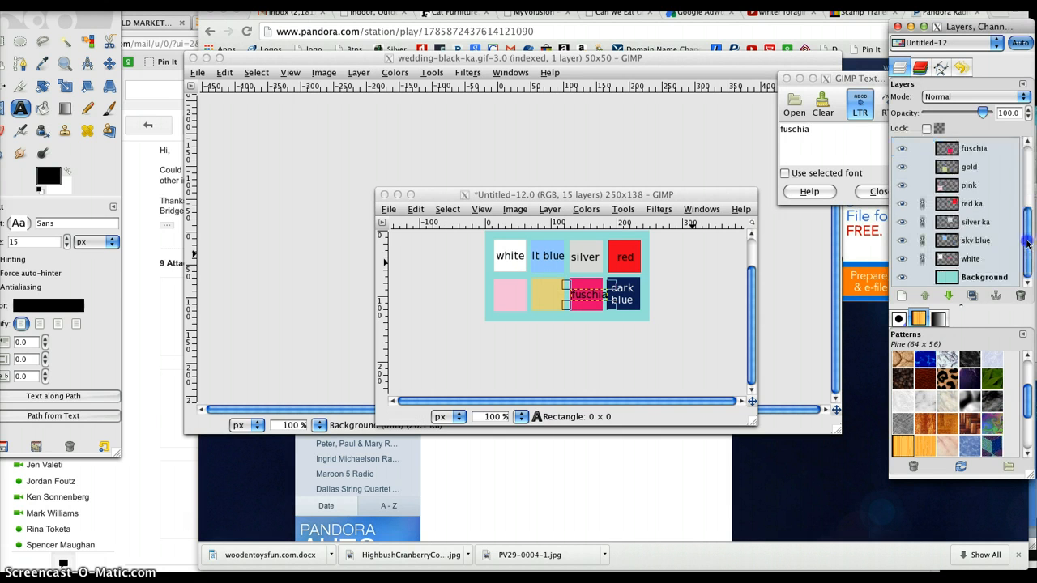
left_click(534, 291)
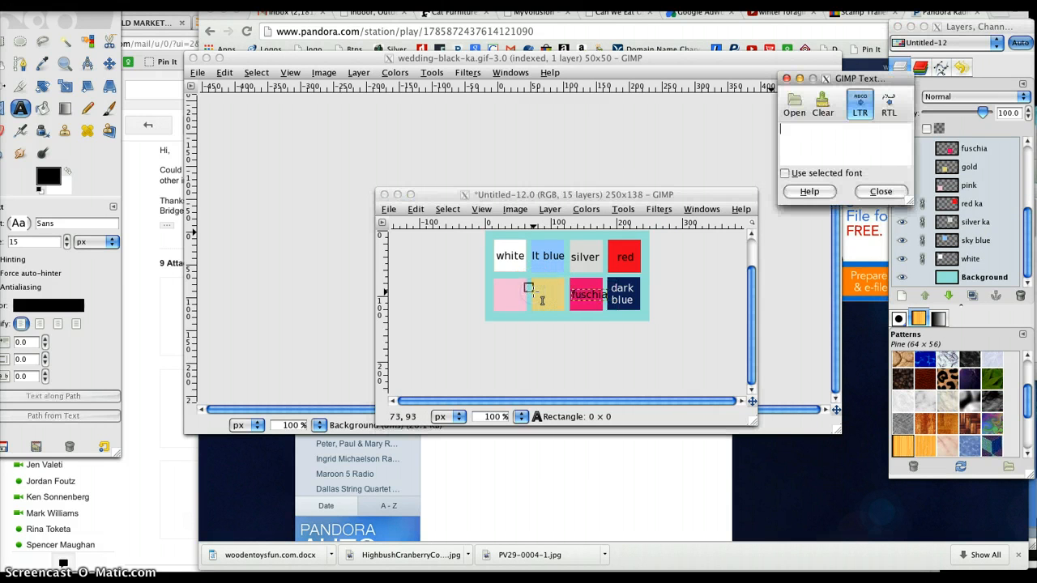
type("gold")
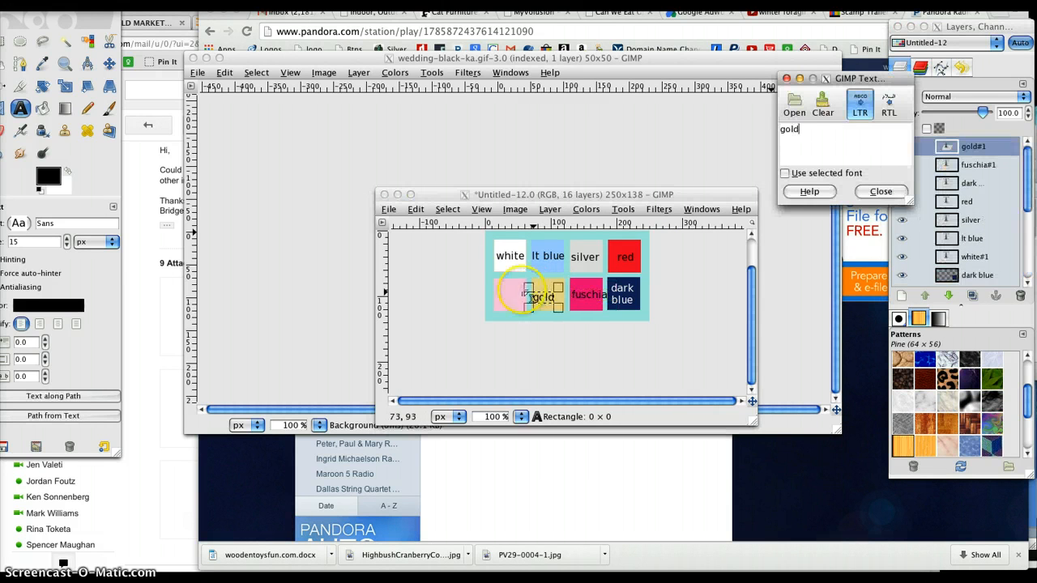
Step: Add the label "pink" to the light pink square and centre it on the swatch
left_click(487, 283)
left_click(495, 290)
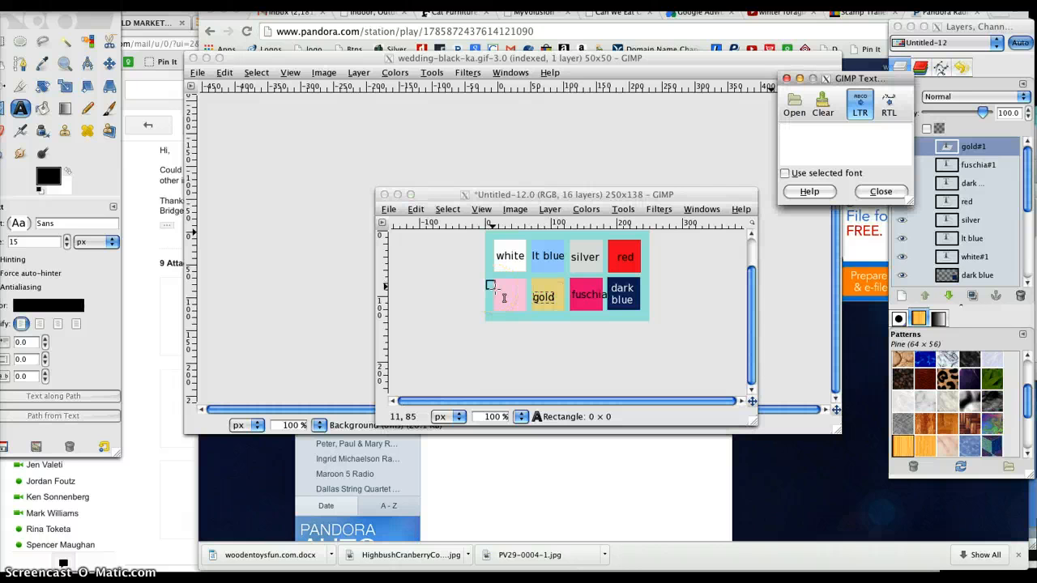
type("pink")
left_click(506, 298)
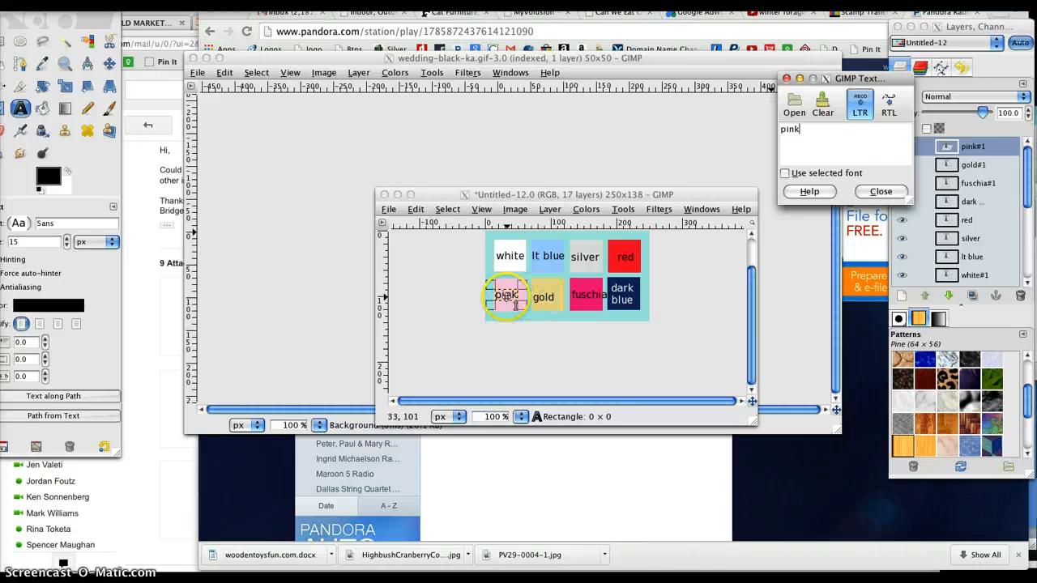
left_click(504, 295)
left_click_drag(504, 295, 508, 295)
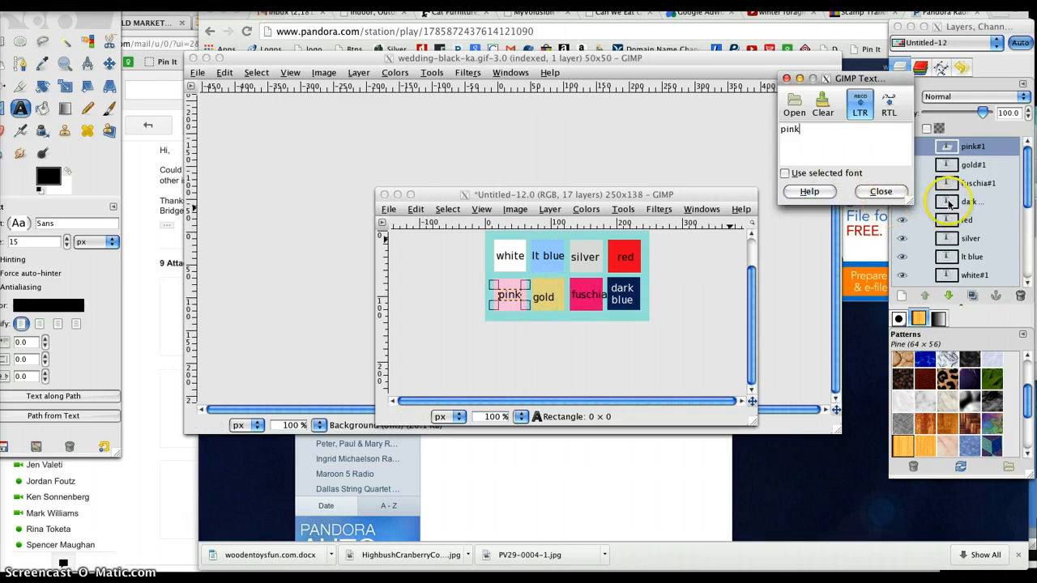
Step: Select the "gold" text layer and move the label so it is centred on the gold square
left_click(972, 166)
left_click(972, 166)
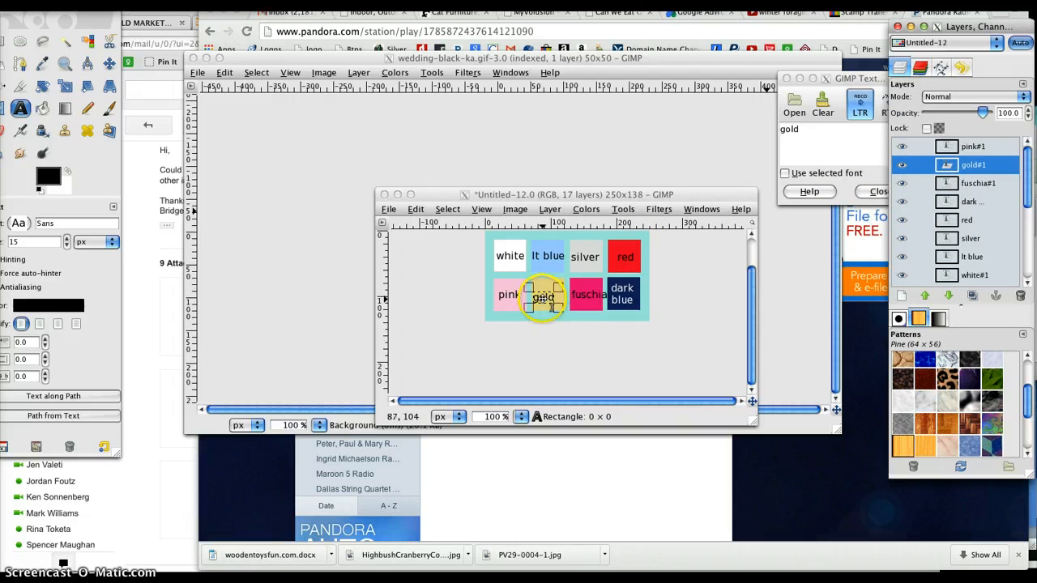
left_click(544, 298)
left_click_drag(543, 297, 549, 296)
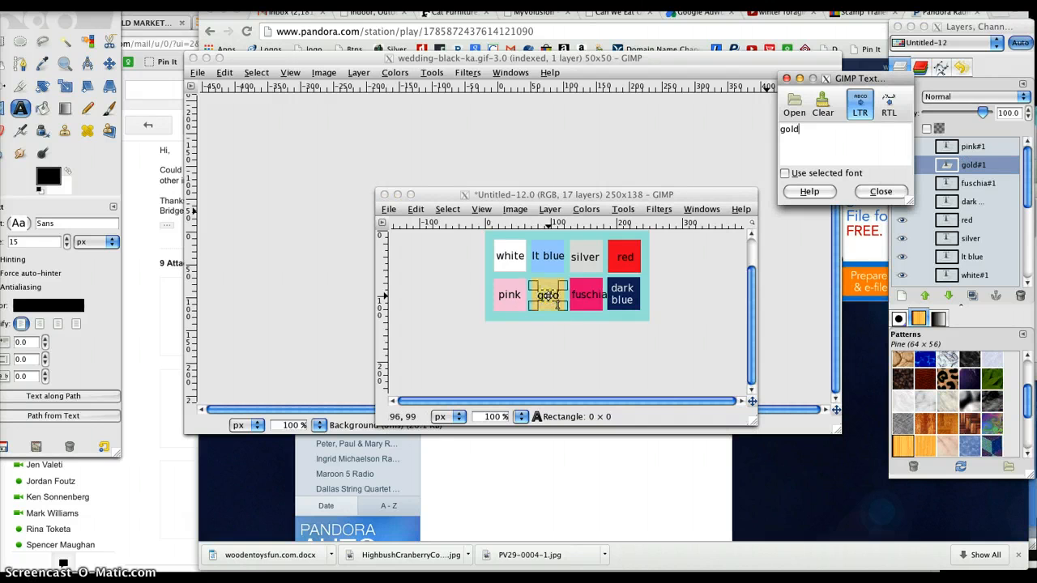
Step: Select the "fuschia" text layer, centre its label on the hot pink square and close the text editor
left_click(976, 181)
left_click(980, 184)
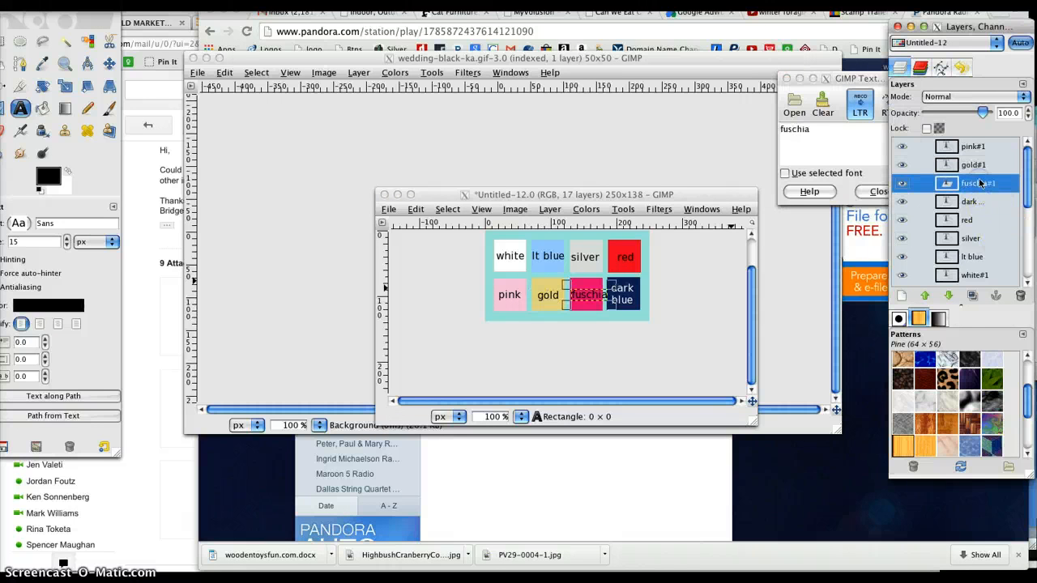
left_click(590, 295)
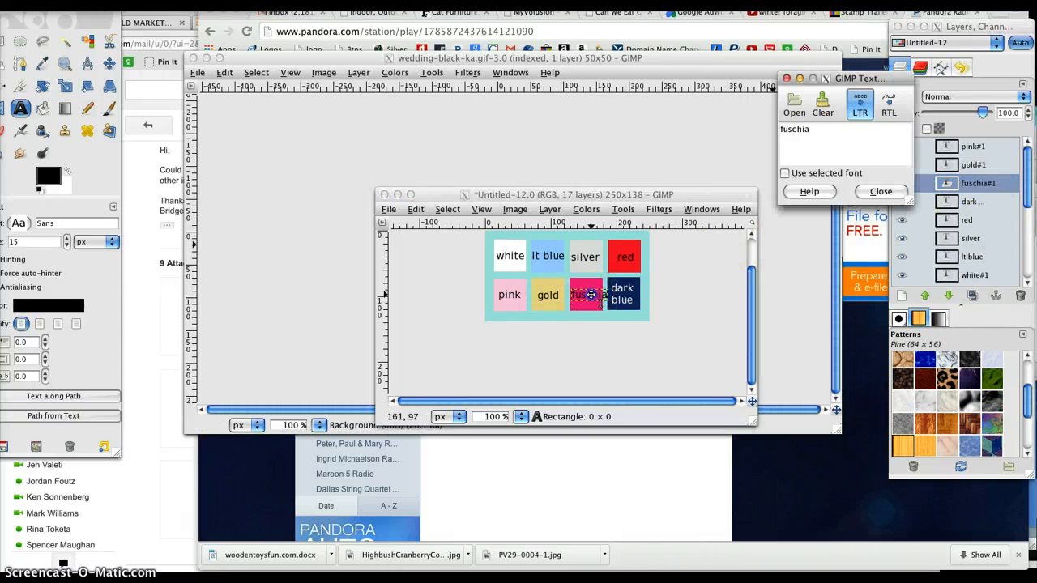
left_click_drag(590, 295, 587, 294)
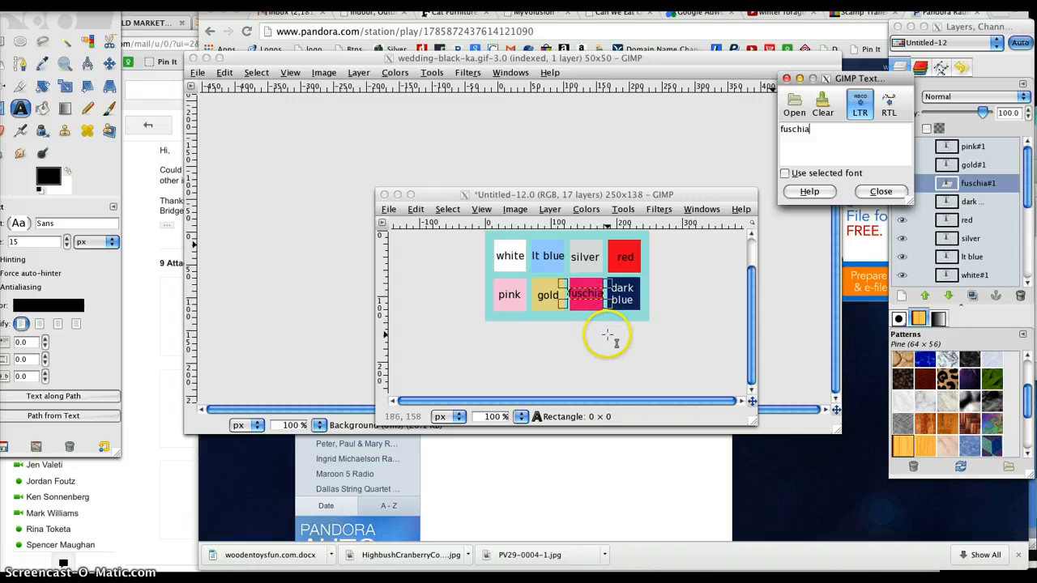
left_click(586, 292)
left_click_drag(586, 292, 587, 294)
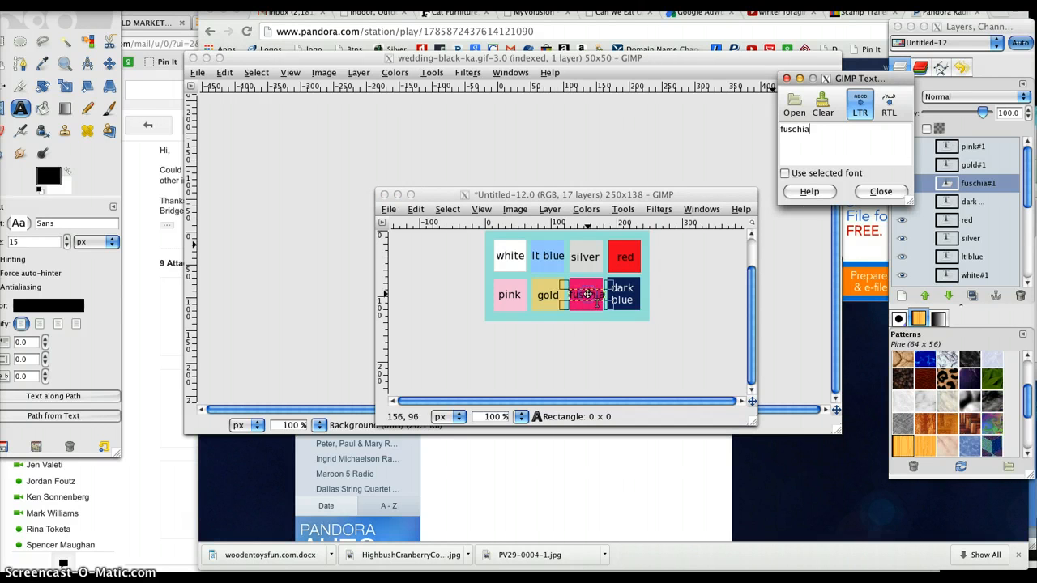
left_click(882, 192)
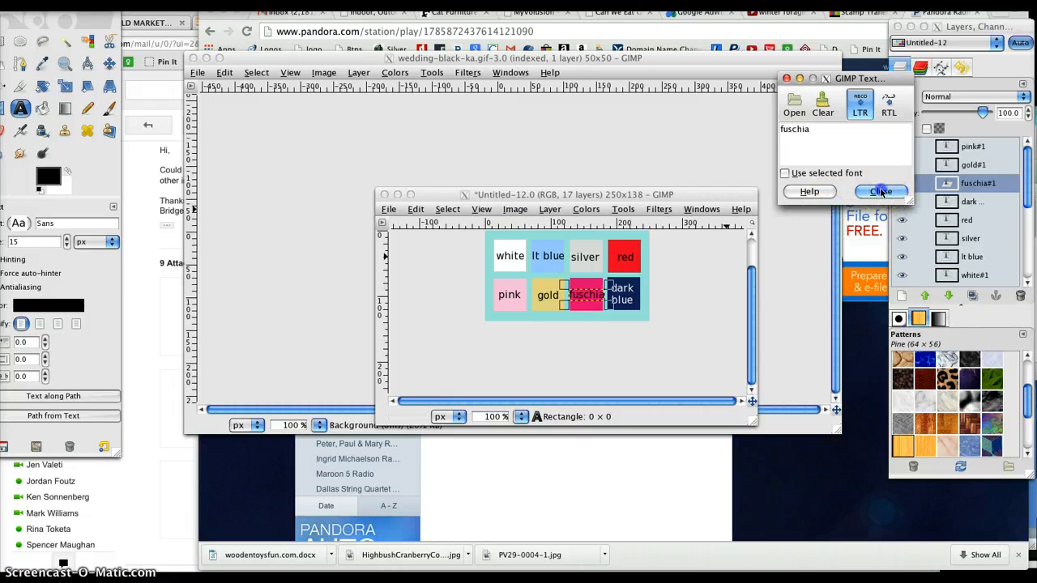
Step: Save the swatch image as "color-swatch" in the Documents/Websites/seasidefavors/images folder
left_click(597, 197)
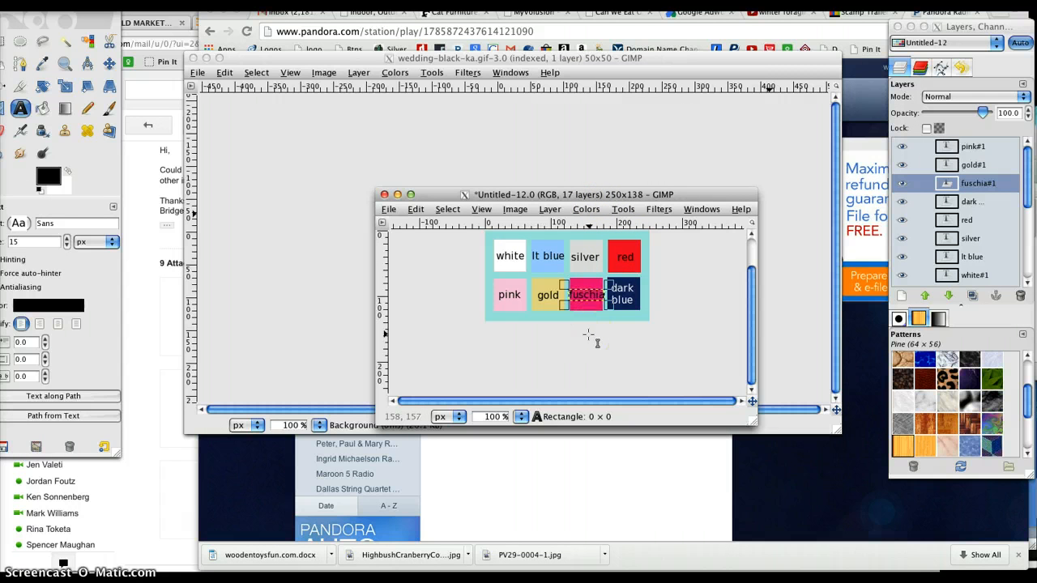
left_click(389, 209)
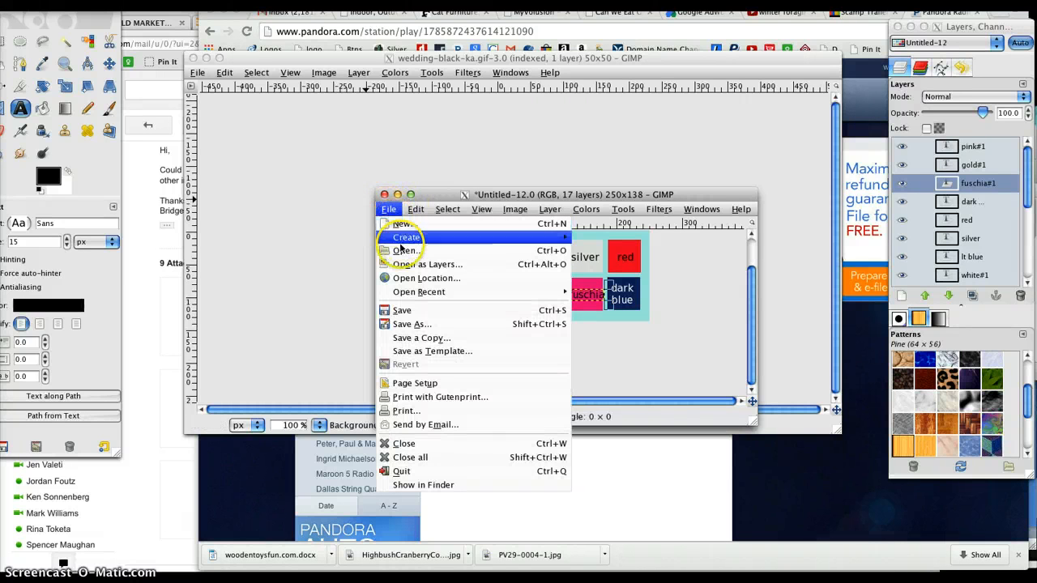
left_click(412, 324)
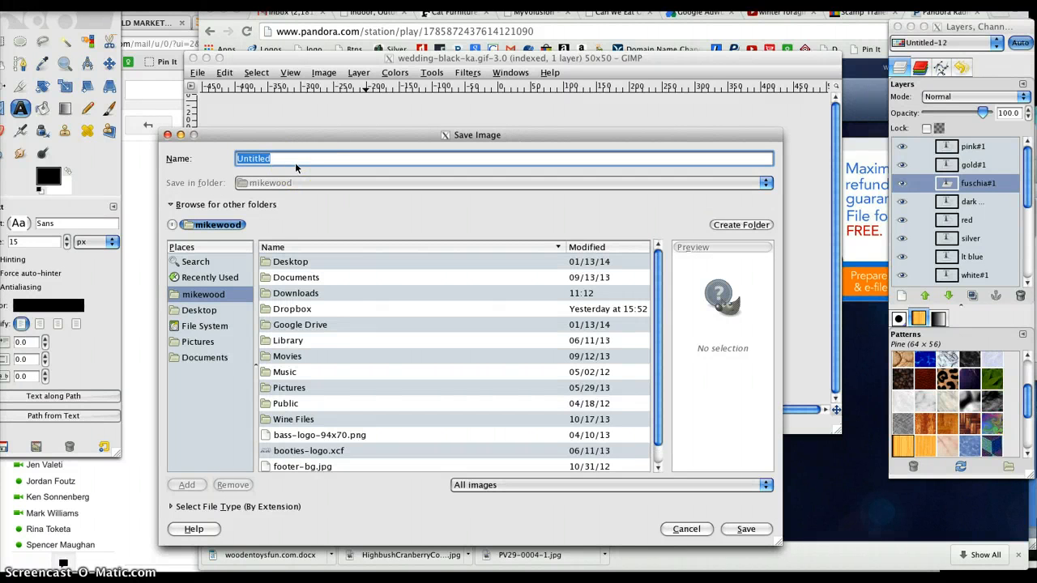
type("color-swatch")
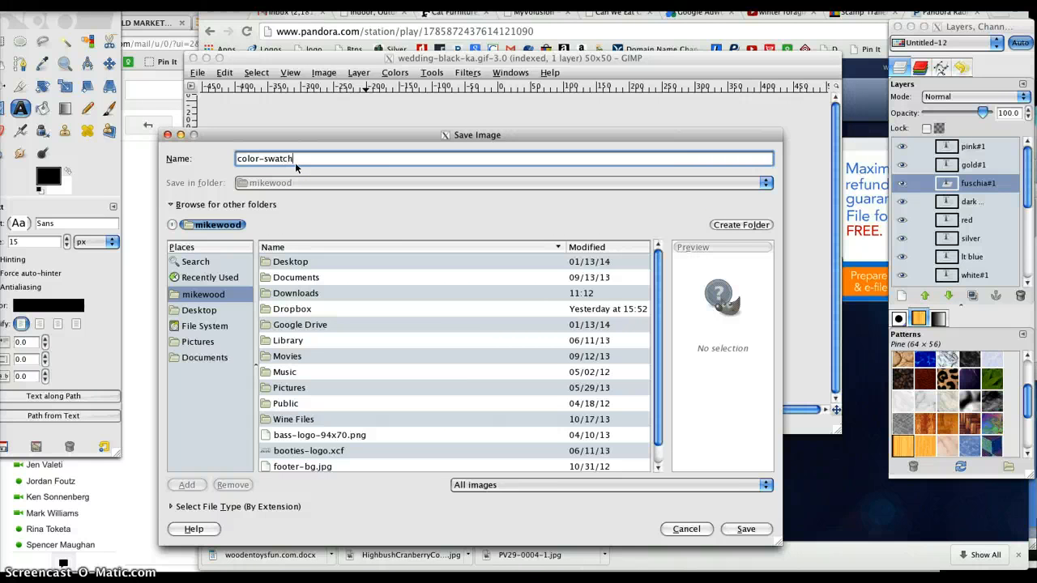
double_click(291, 277)
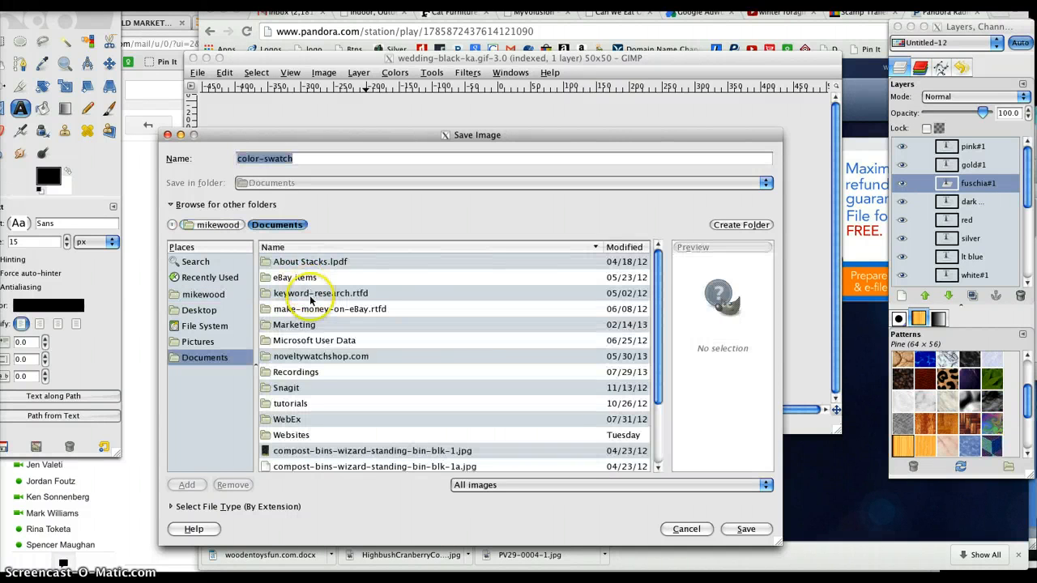
double_click(285, 435)
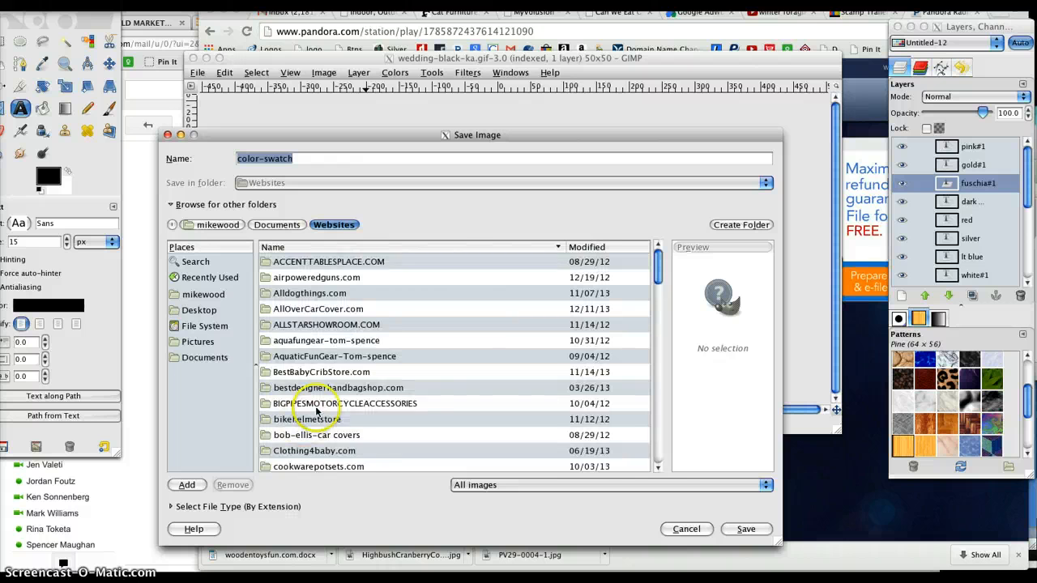
scroll(316, 410, "down", 3)
scroll(321, 410, "down", 15)
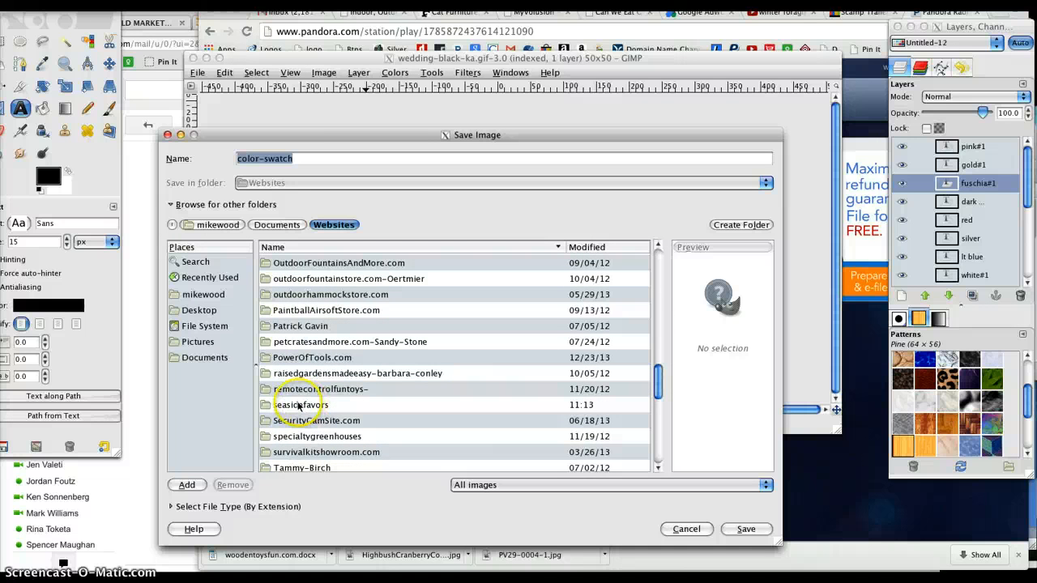
left_click(298, 406)
double_click(292, 403)
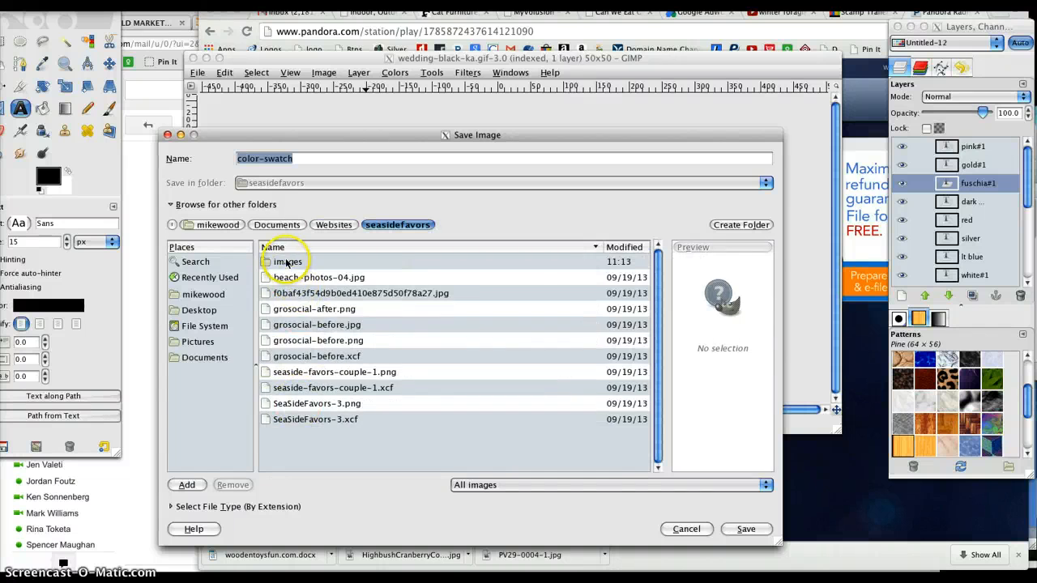
double_click(280, 262)
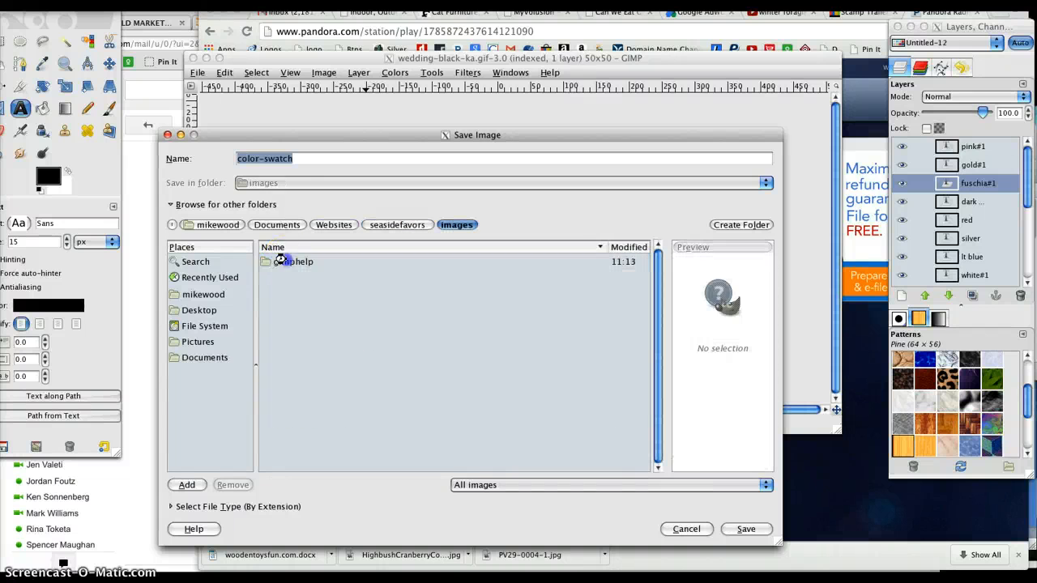
left_click(752, 530)
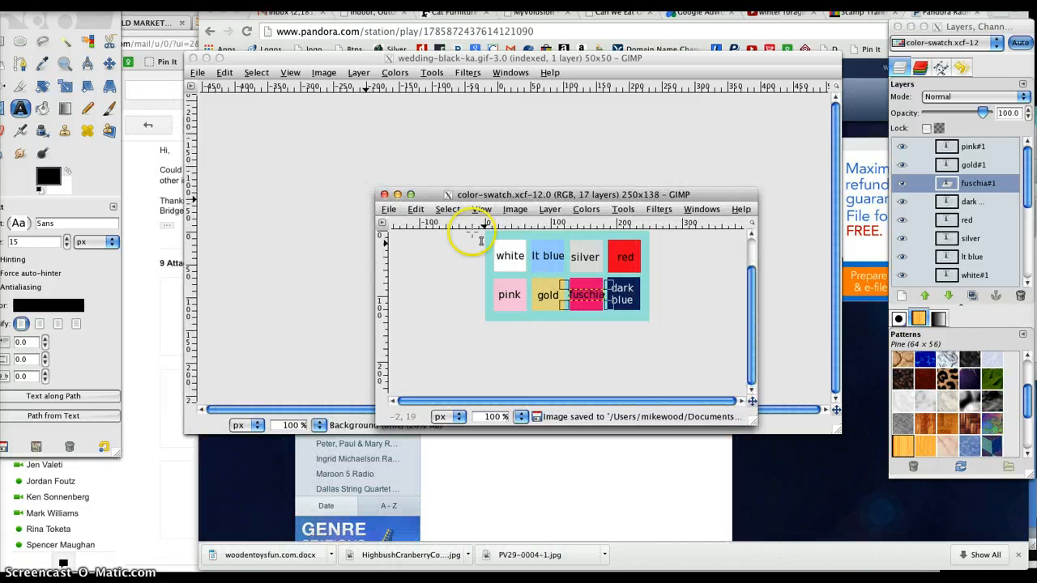
Step: Save the swatch image also as color-swatch.jpg in the same folder, exporting it flattened with the default JPEG options
left_click(388, 210)
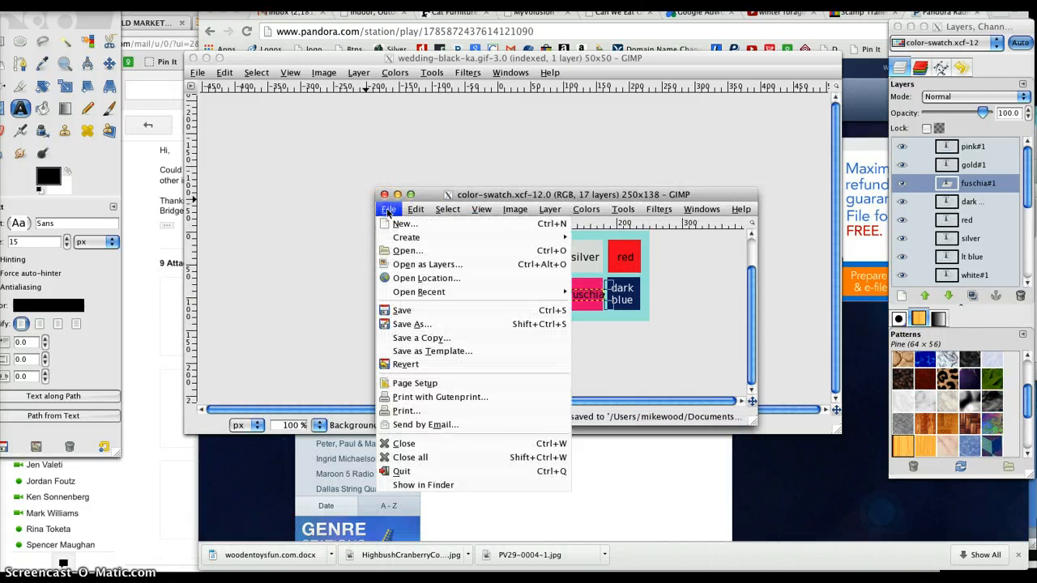
left_click(409, 328)
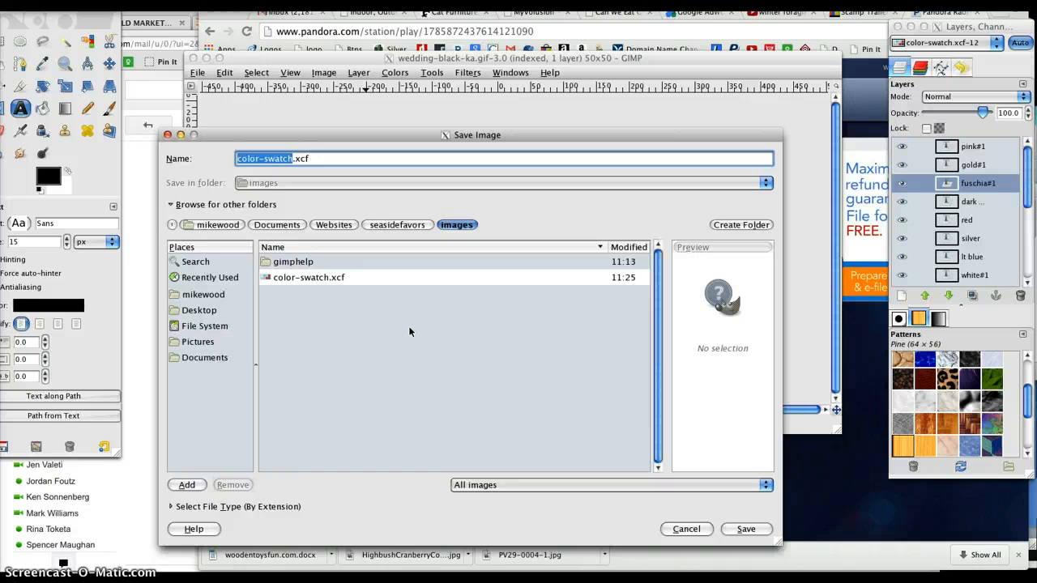
left_click(320, 159)
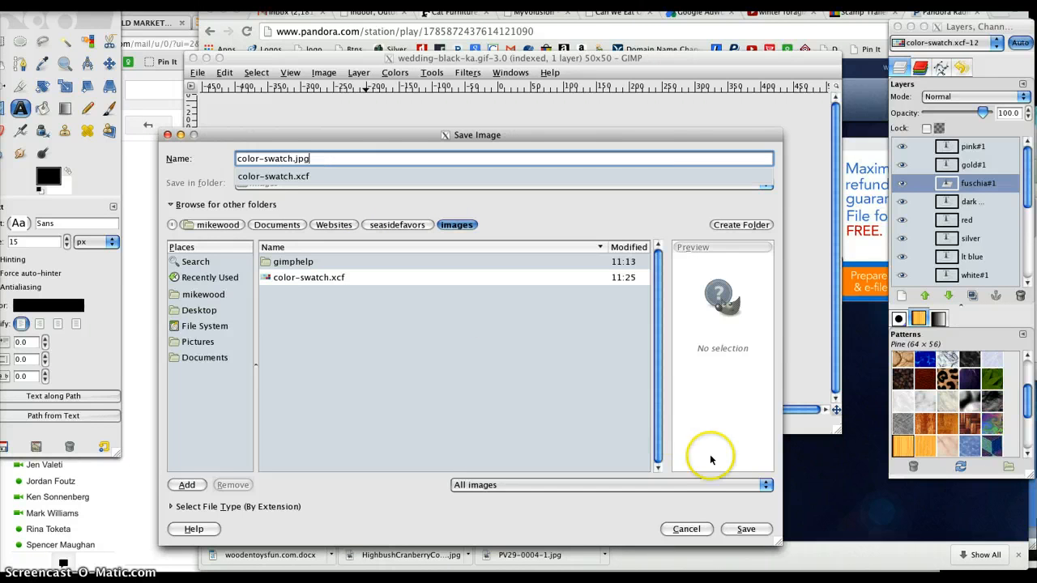
left_click(749, 530)
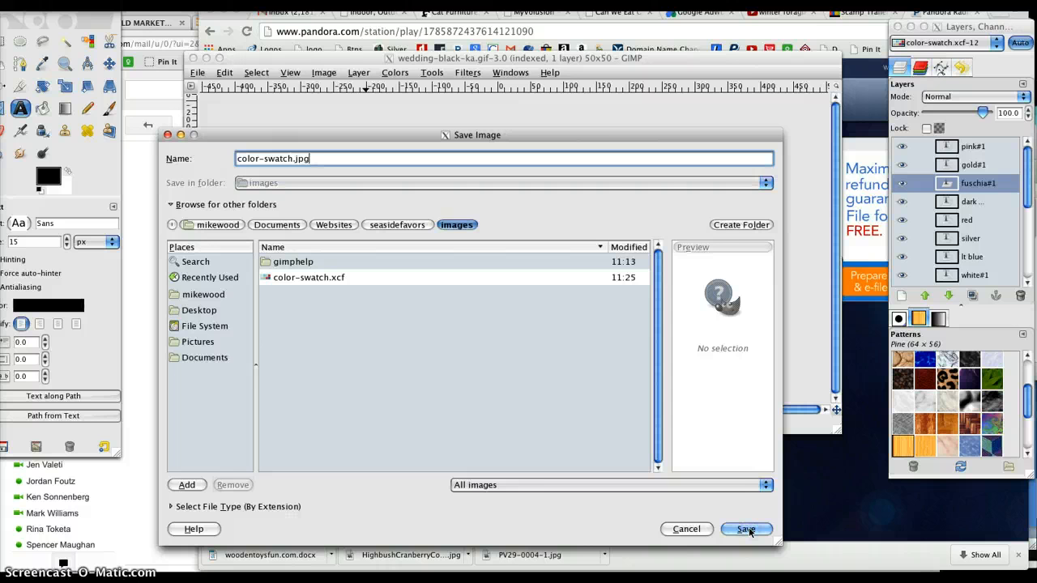
left_click(750, 533)
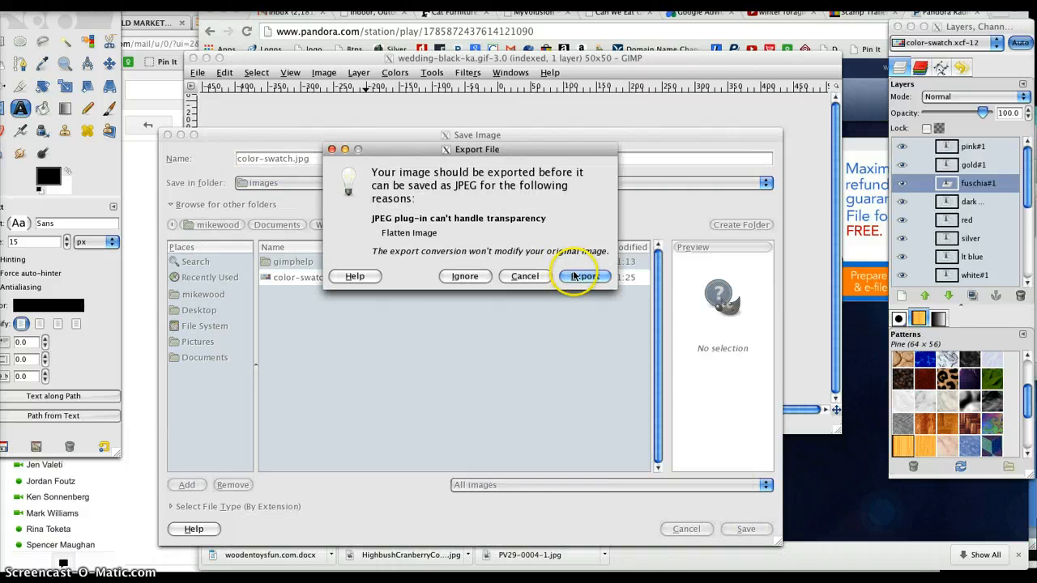
left_click(574, 276)
left_click(534, 289)
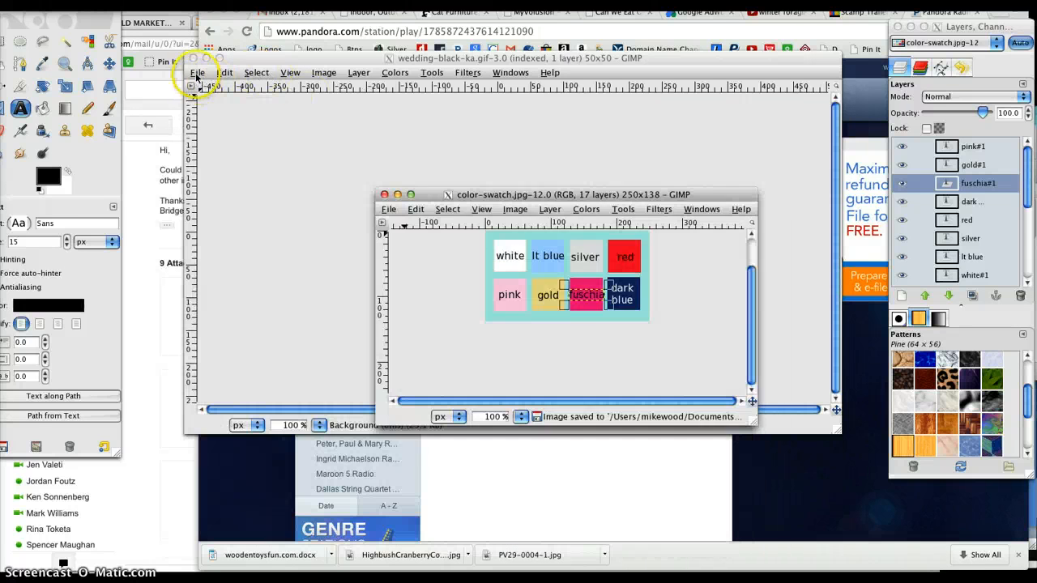
Step: Copy the black swatch from wedding-black-ka.gif and close that image
left_click(198, 67)
left_click(198, 73)
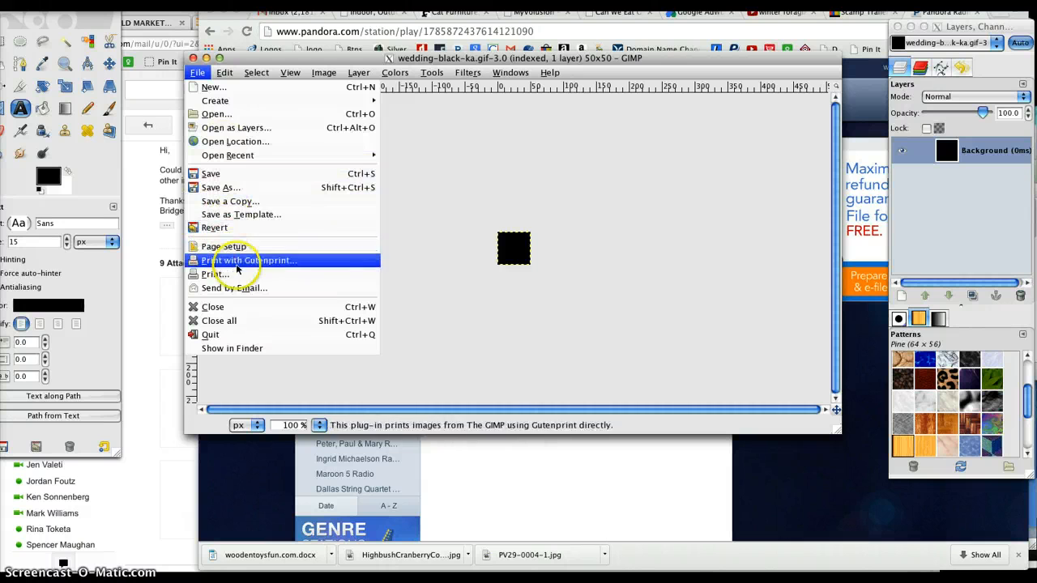
left_click(507, 196)
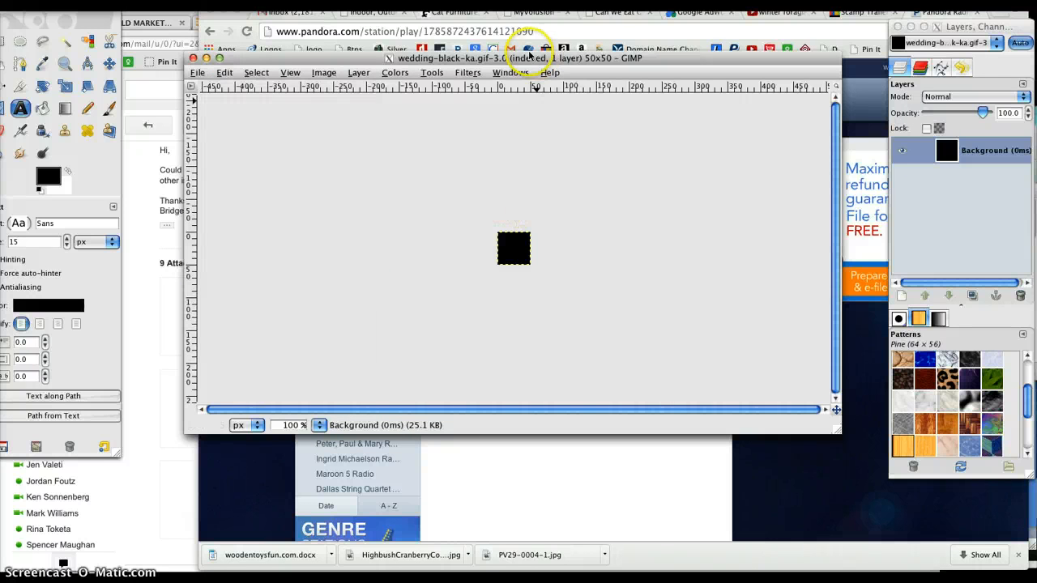
left_click_drag(510, 58, 528, 84)
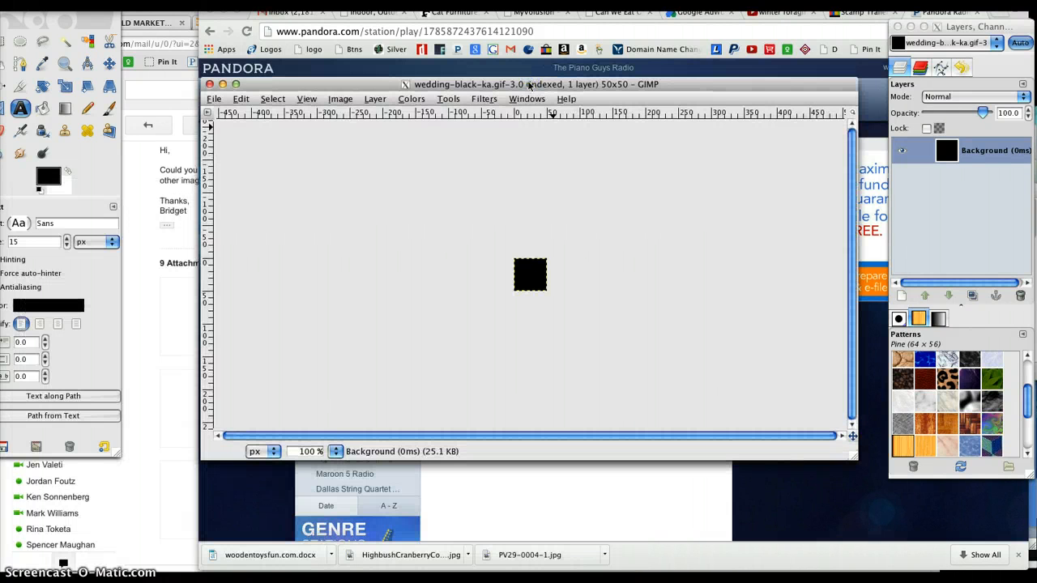
key("ctrl+c")
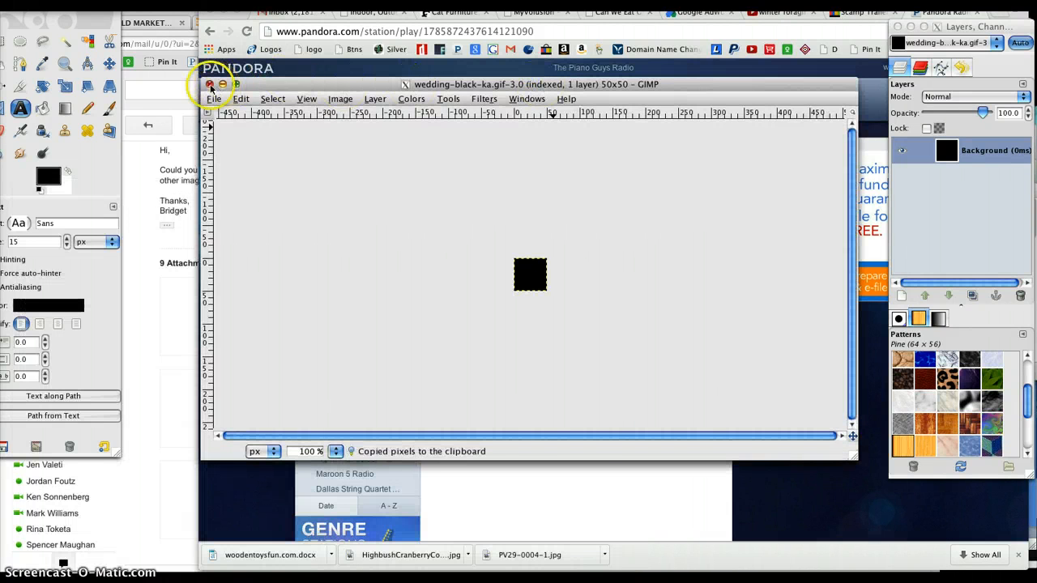
left_click(209, 84)
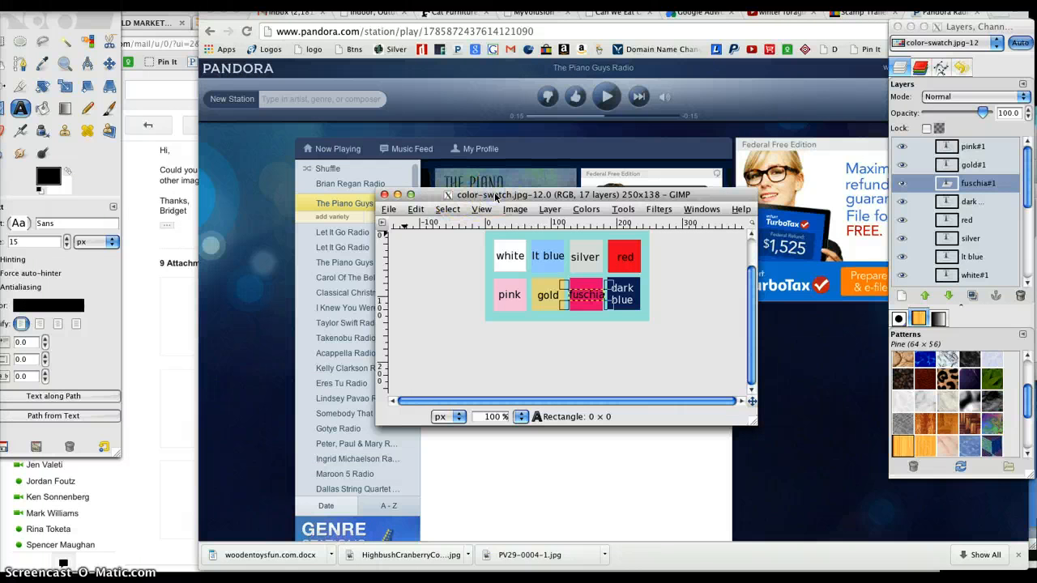
Step: Paste the black swatch into the colour swatch image as a layer named "black" and place it directly above the "dark blue" layer
key("ctrl+v")
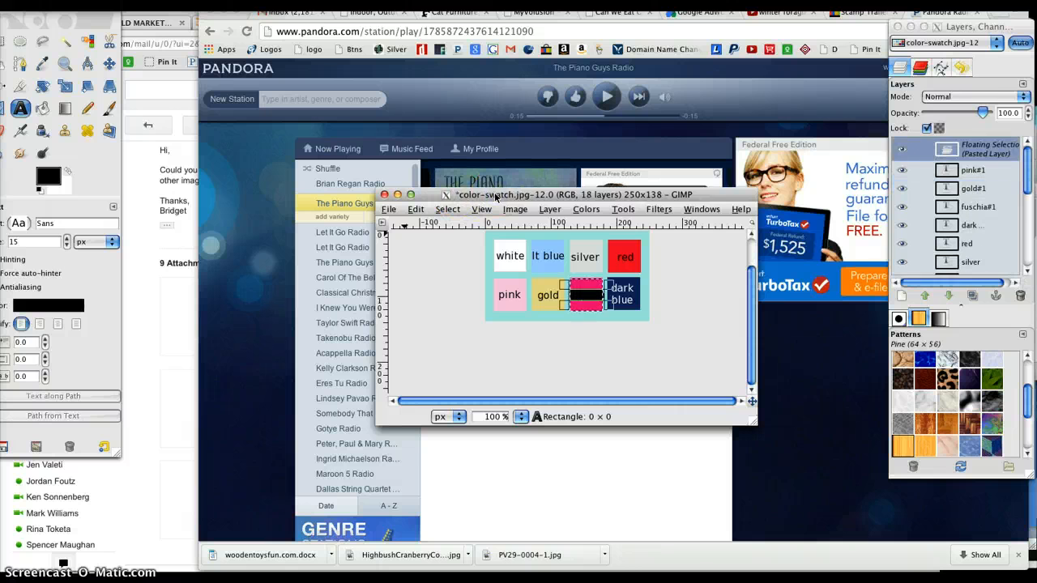
double_click(982, 147)
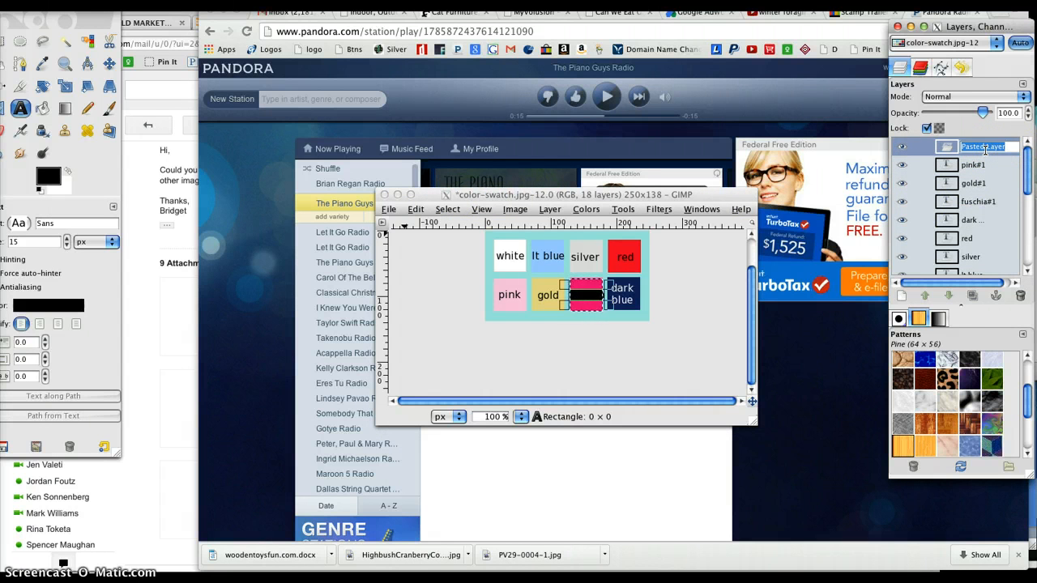
type("black")
key("Return")
left_click(956, 153)
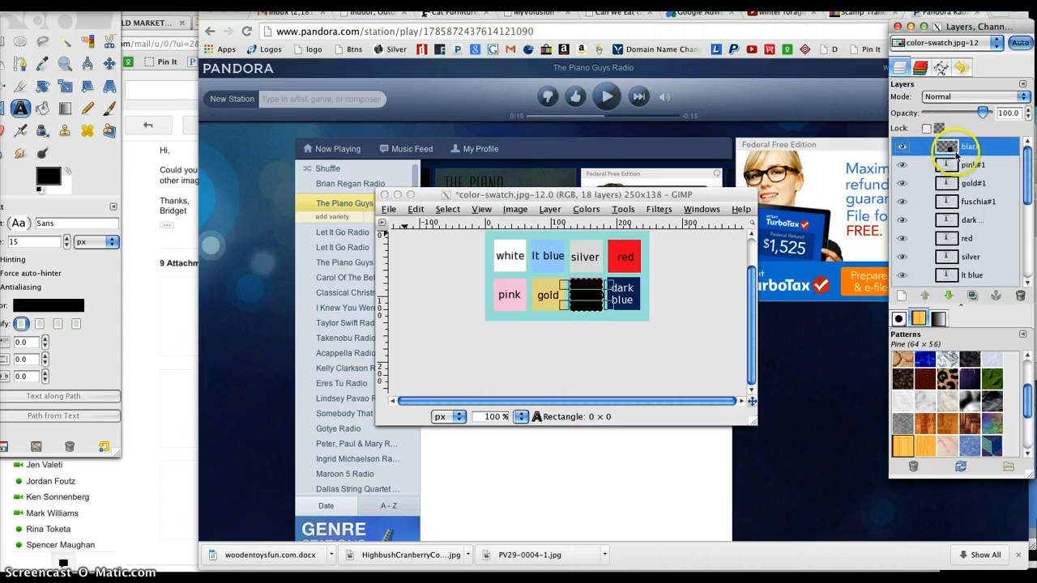
left_click_drag(957, 153, 955, 219)
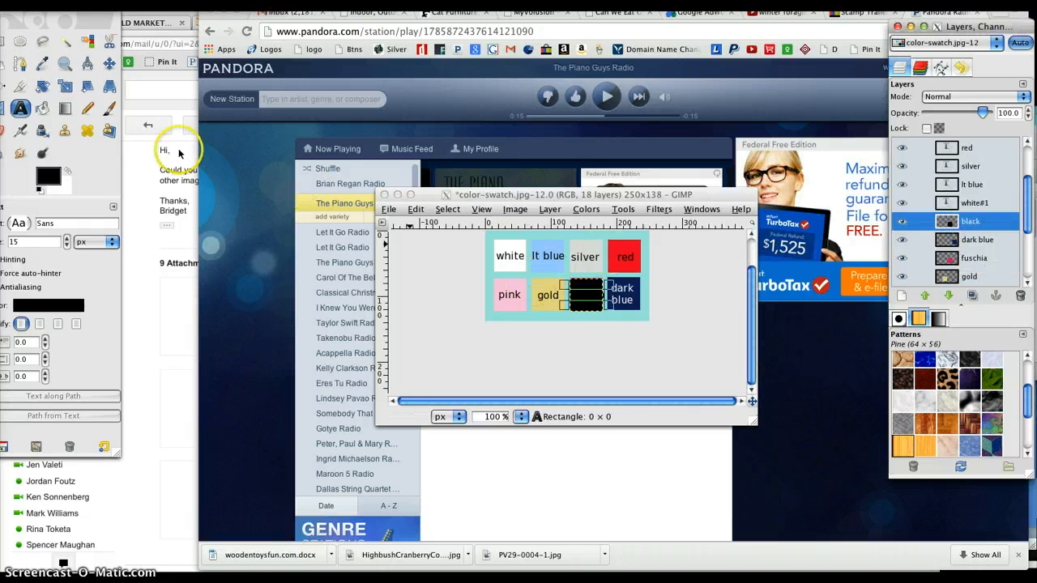
Step: Move the black square directly below the pink square to start a third row and fit the canvas to the layers
left_click(110, 66)
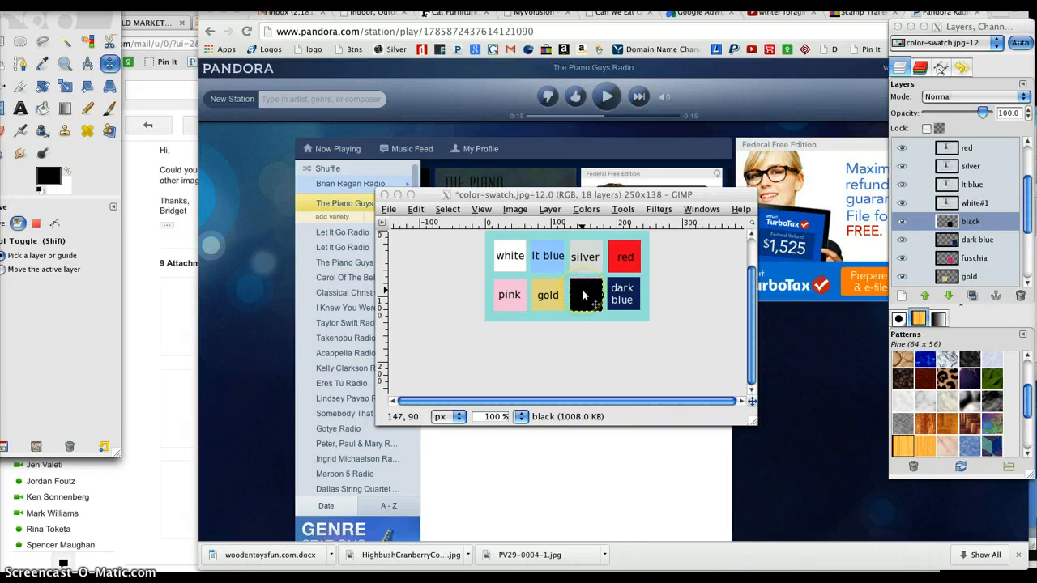
left_click_drag(583, 293, 509, 333)
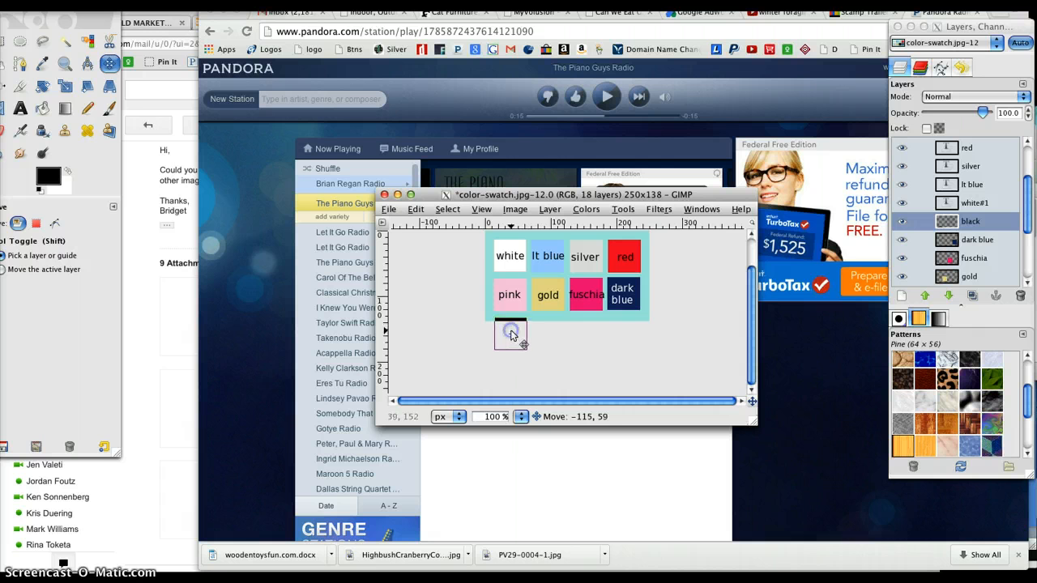
left_click_drag(511, 335, 510, 334)
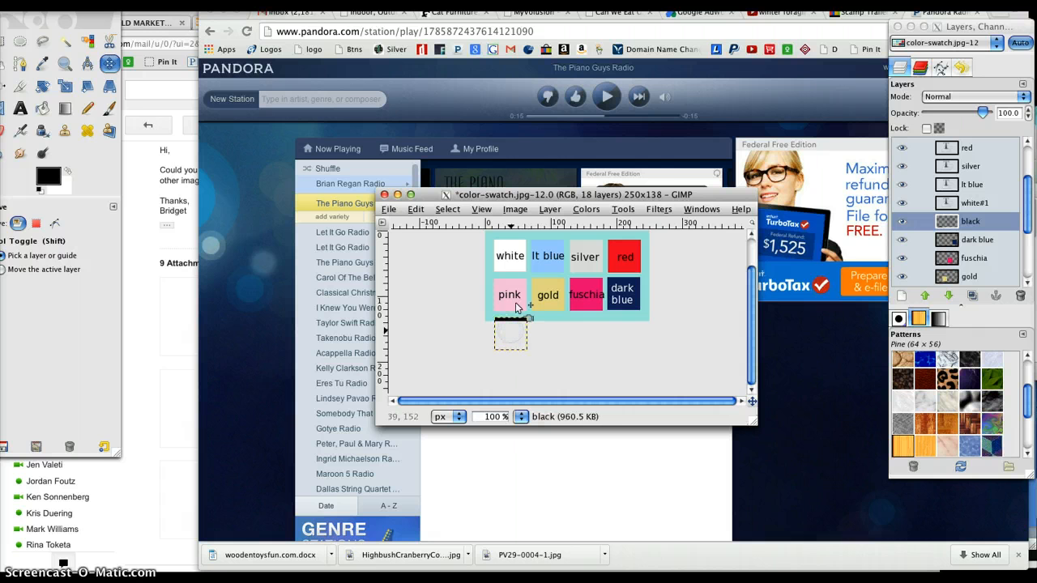
left_click(513, 210)
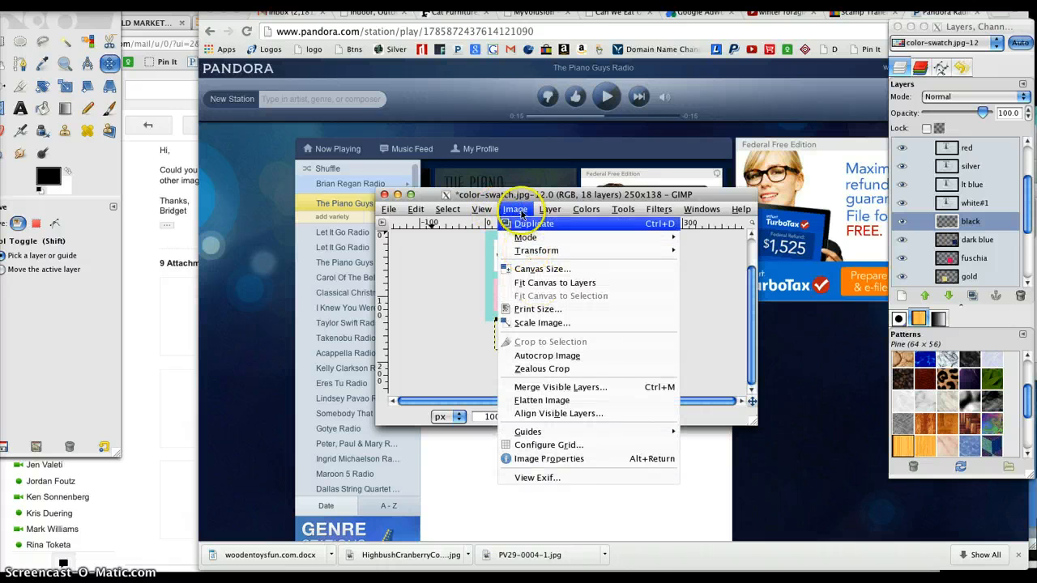
left_click(540, 285)
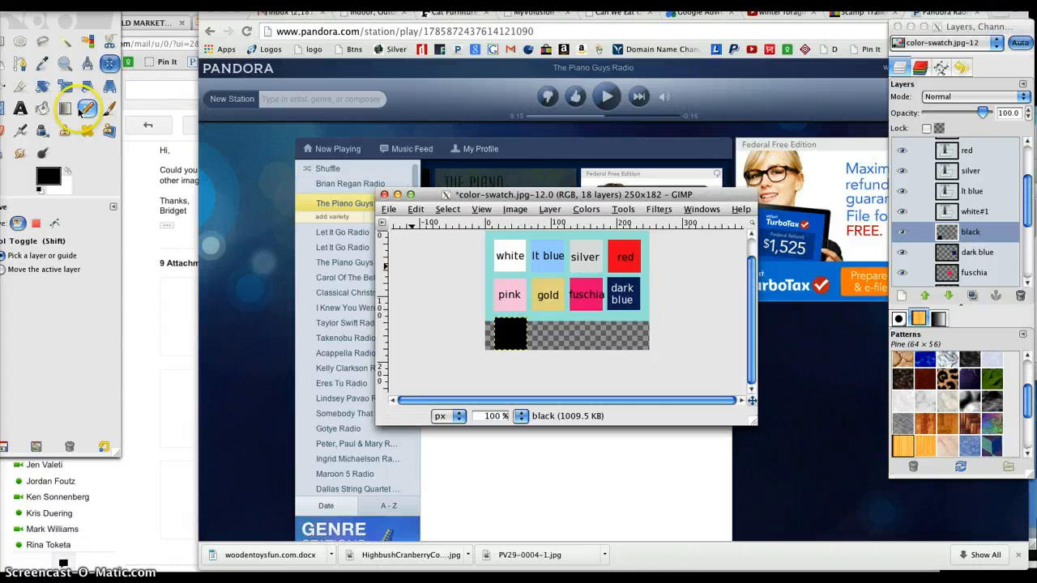
Step: Choose Bucket Fill and set the foreground colour to the recently used light teal 99e5dd
left_click(42, 108)
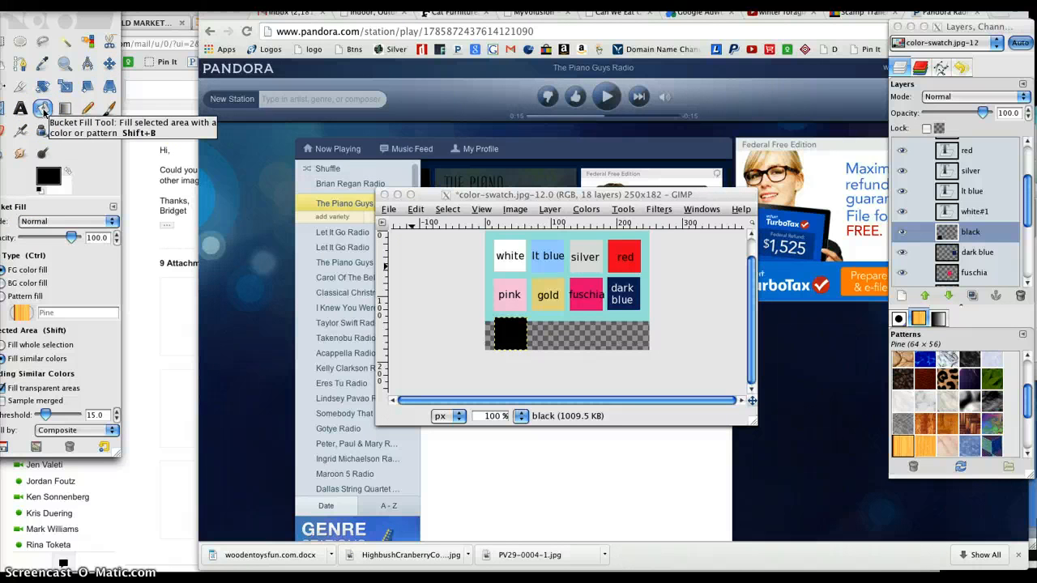
left_click(49, 176)
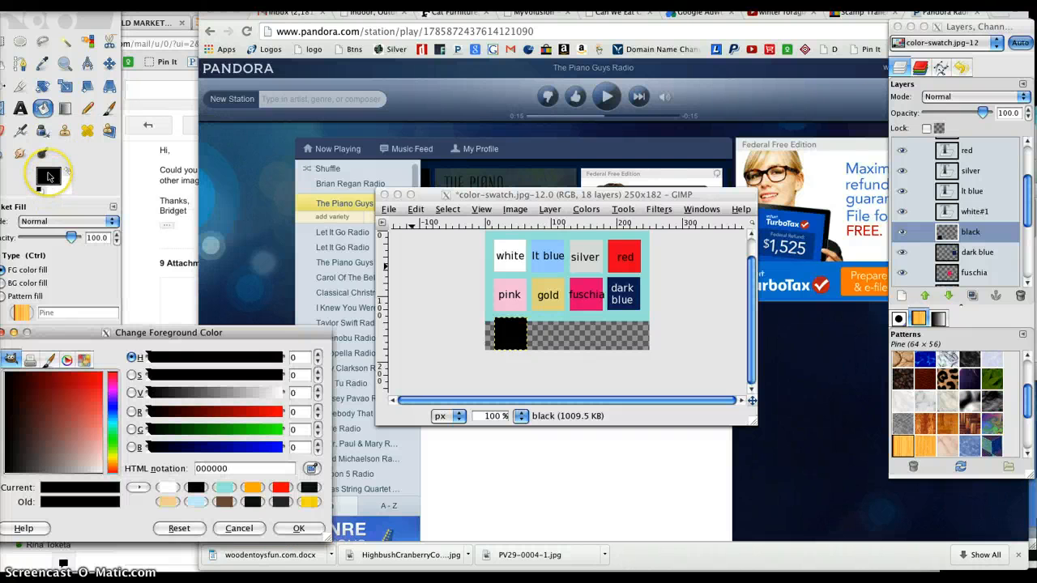
left_click(224, 489)
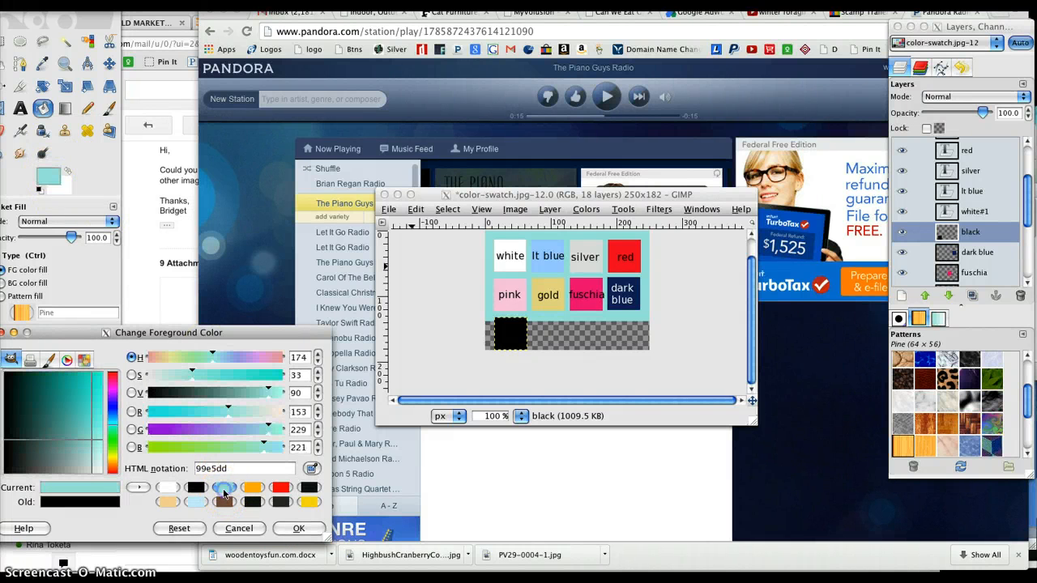
left_click(299, 528)
left_click(551, 340)
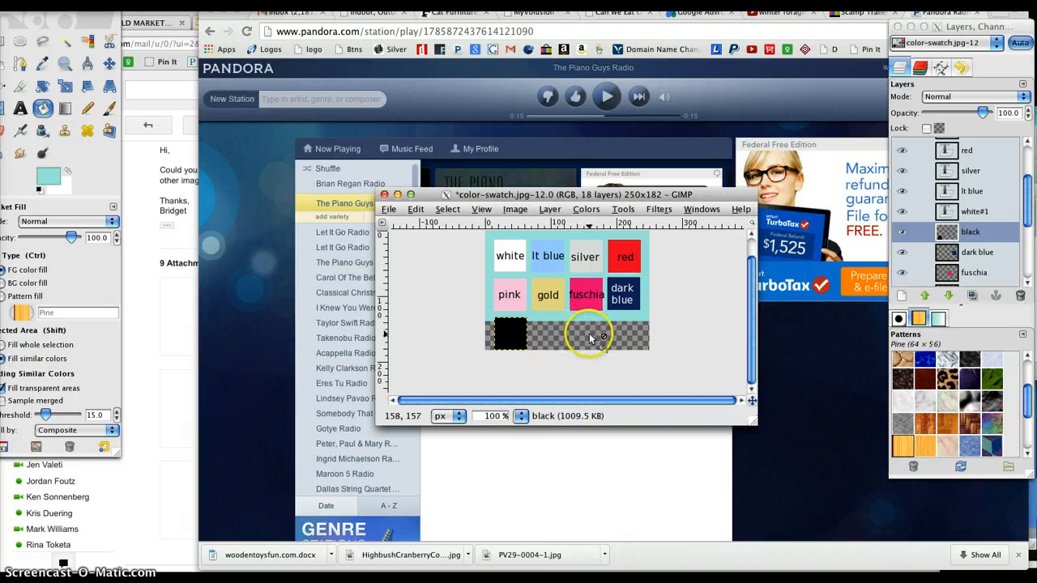
Step: Add a new layer at full image size above the "black" layer and fill it with the teal foreground colour
double_click(970, 232)
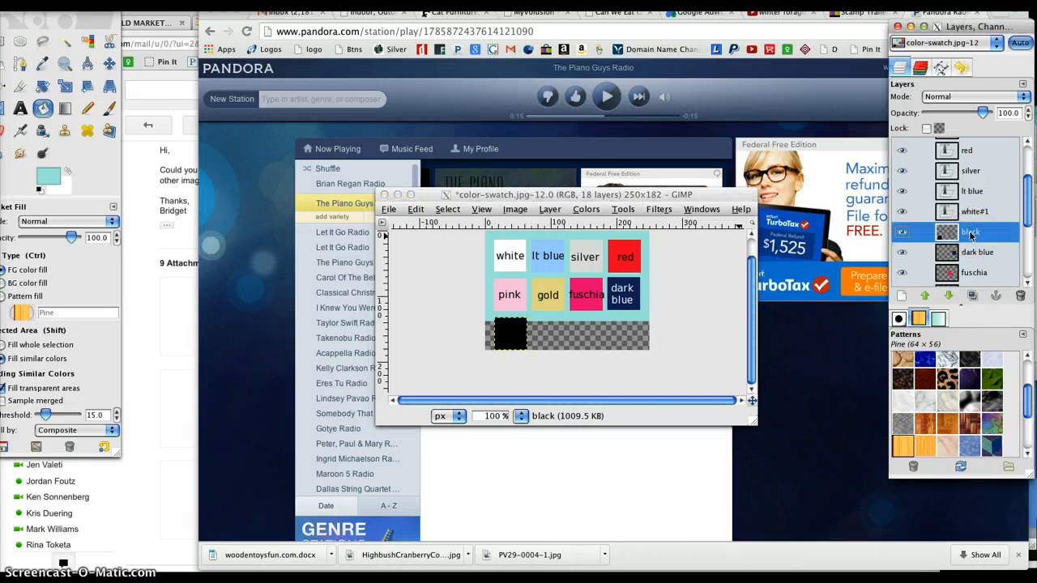
right_click(971, 233)
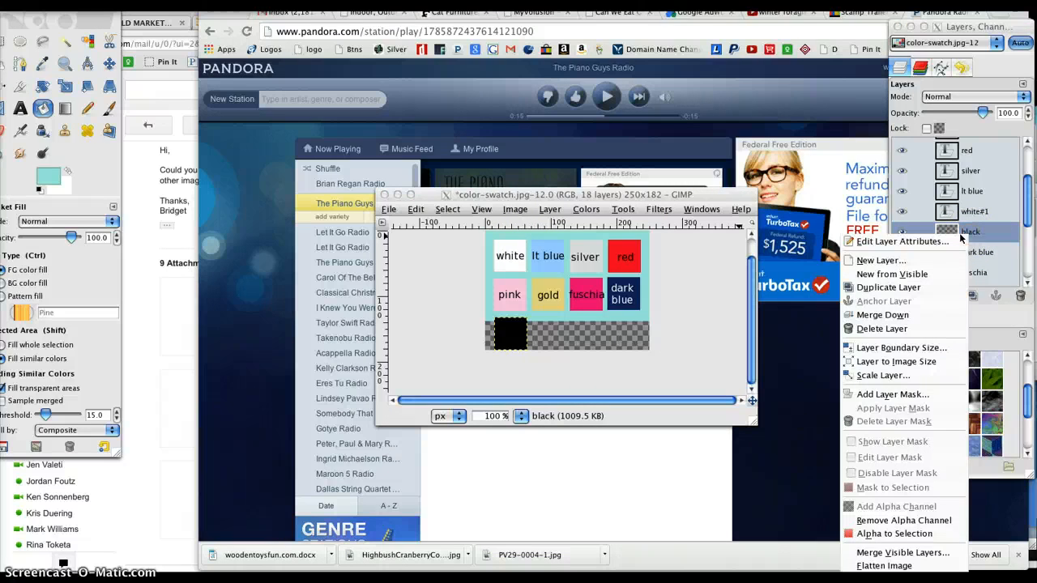
left_click(876, 260)
key("Return")
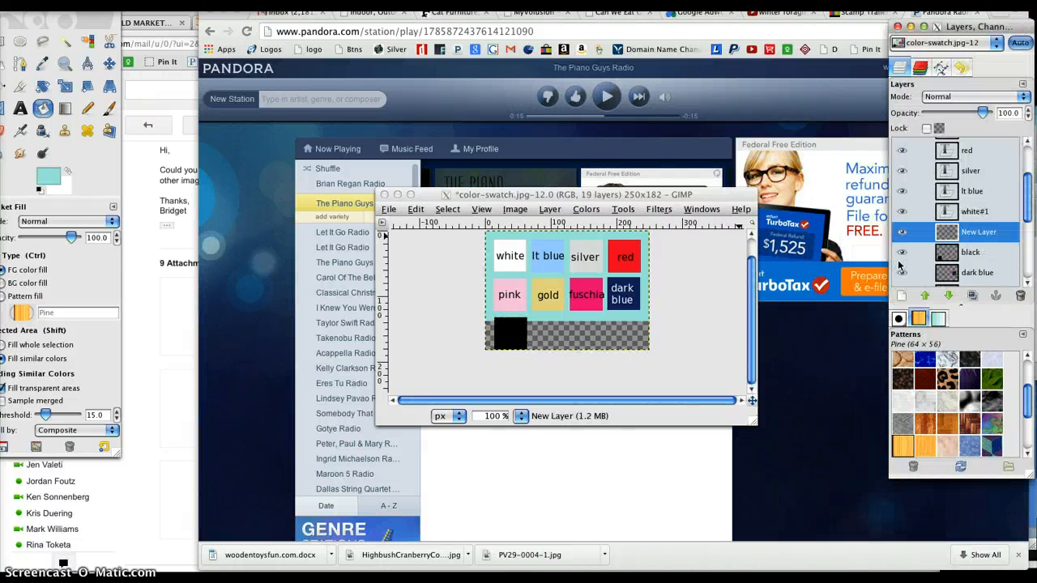
left_click(608, 311)
left_click(612, 316)
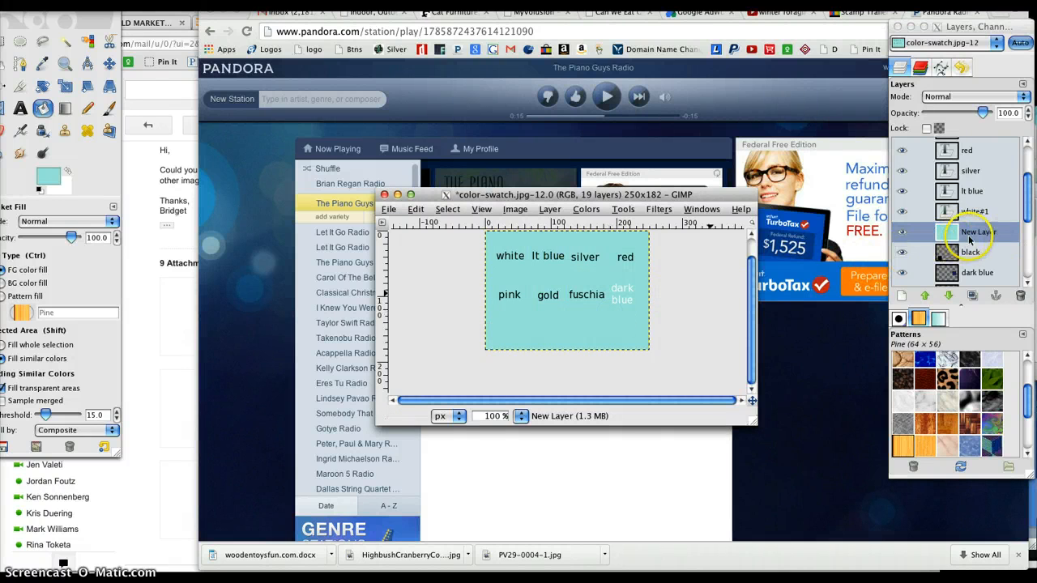
Step: Move the new teal layer below all the swatch layers and delete the old "Background" layer
left_click(902, 235)
left_click(974, 233)
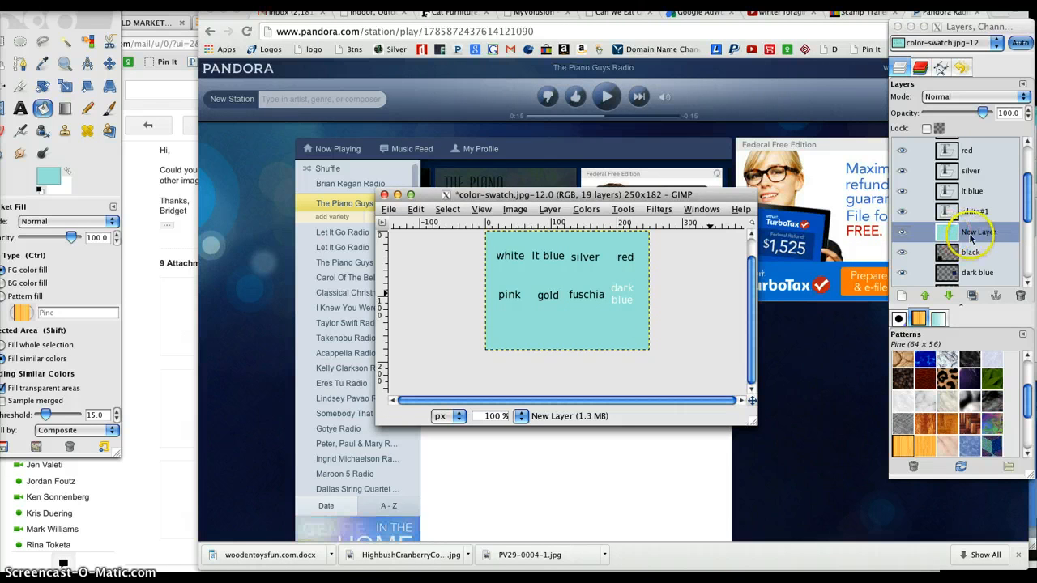
left_click_drag(975, 232, 960, 274)
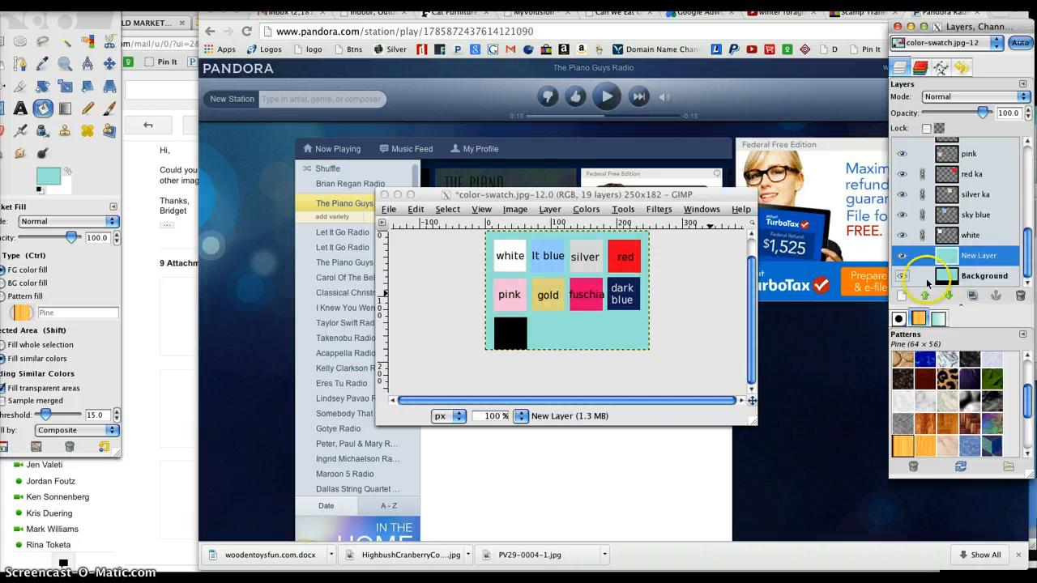
left_click(953, 278)
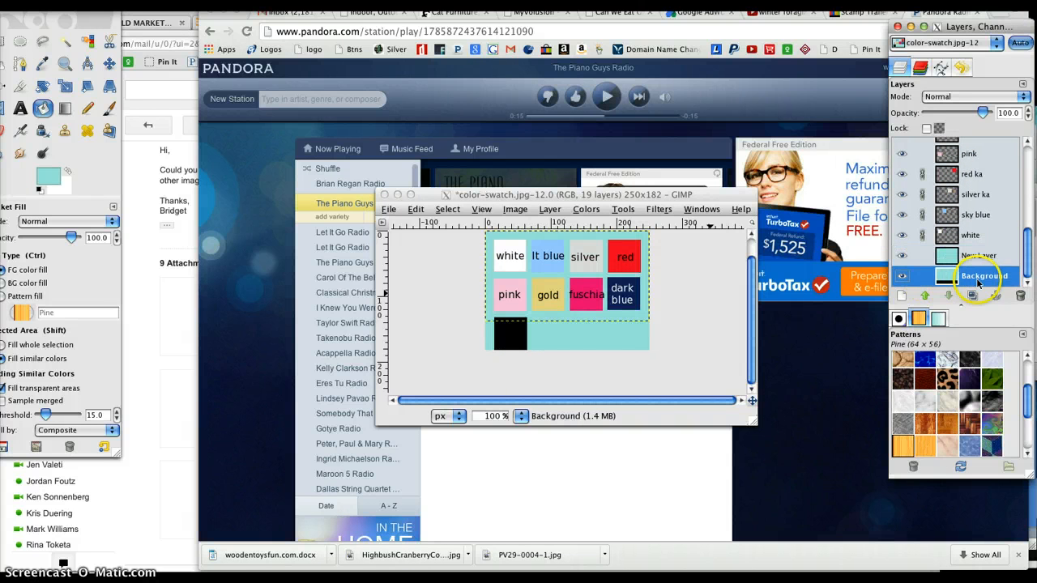
left_click(1019, 297)
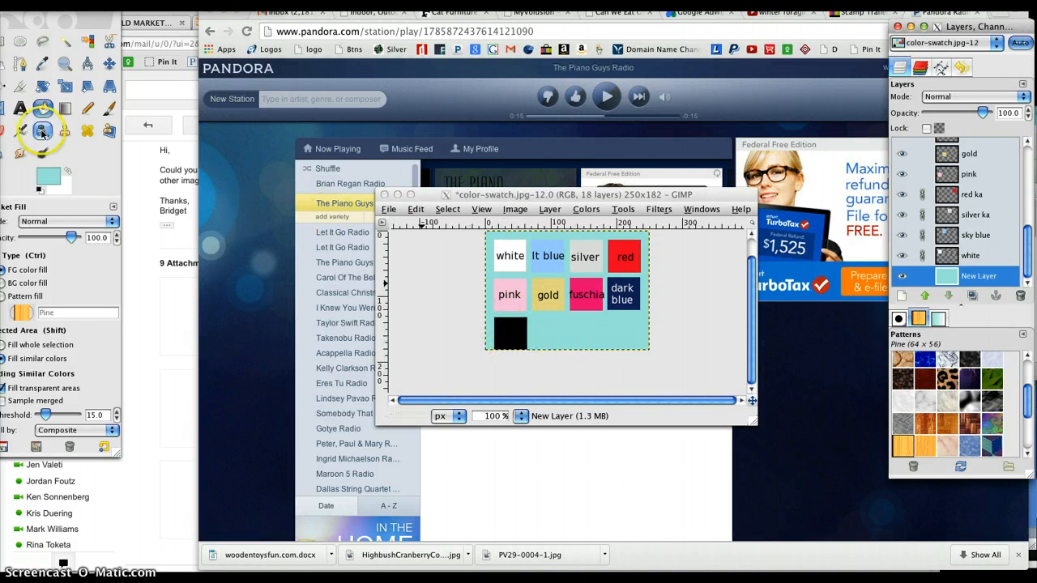
Step: Set the text colour to white ffffff and add the label "black" on the black square
left_click(20, 108)
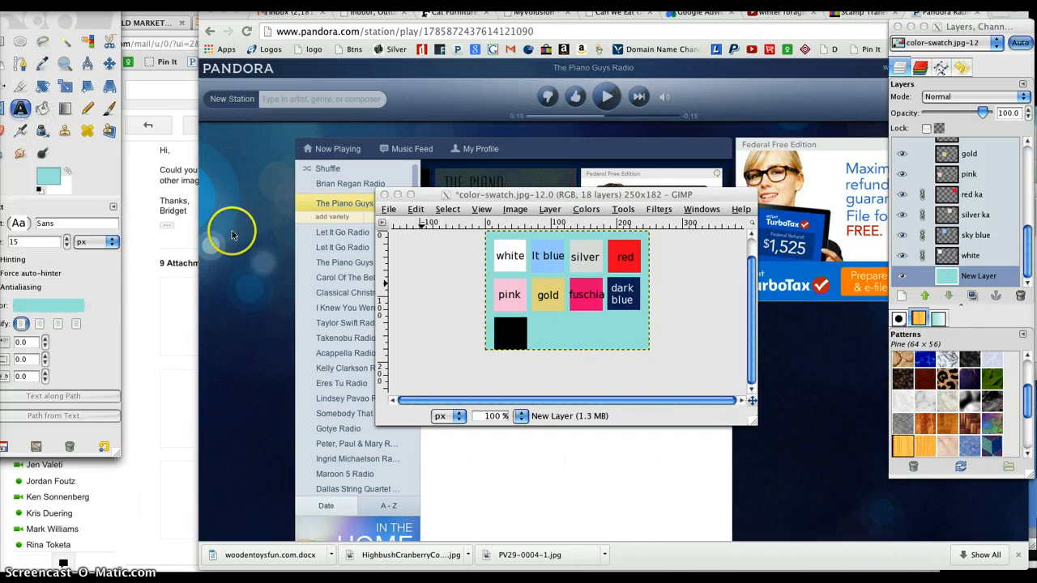
left_click(48, 306)
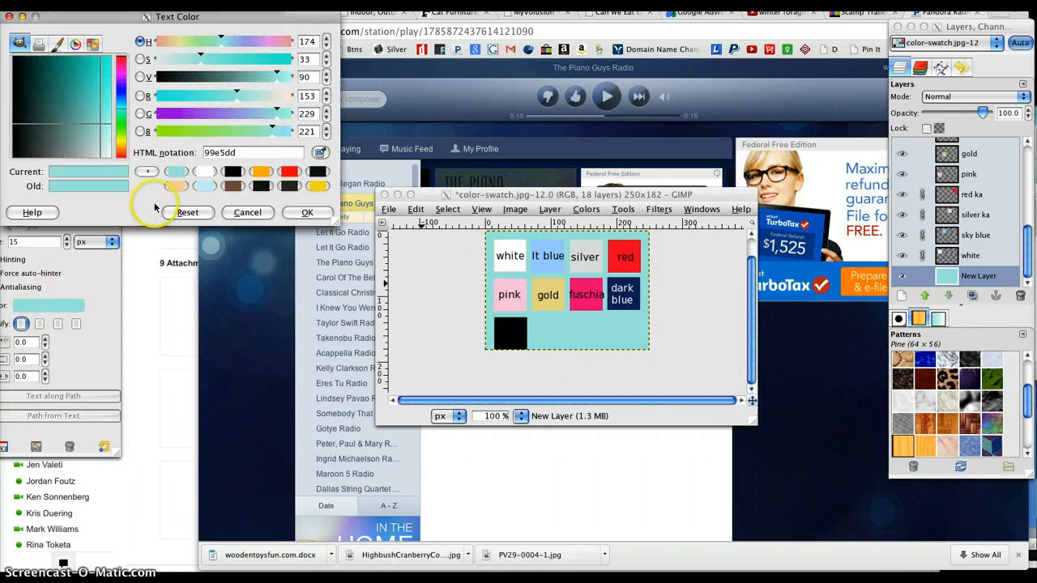
left_click(204, 171)
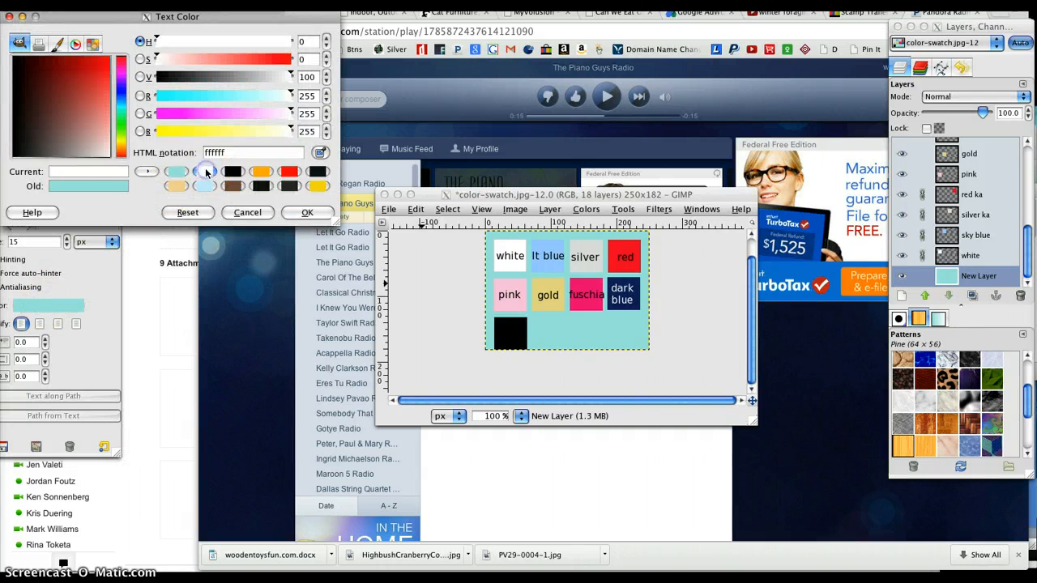
left_click(307, 212)
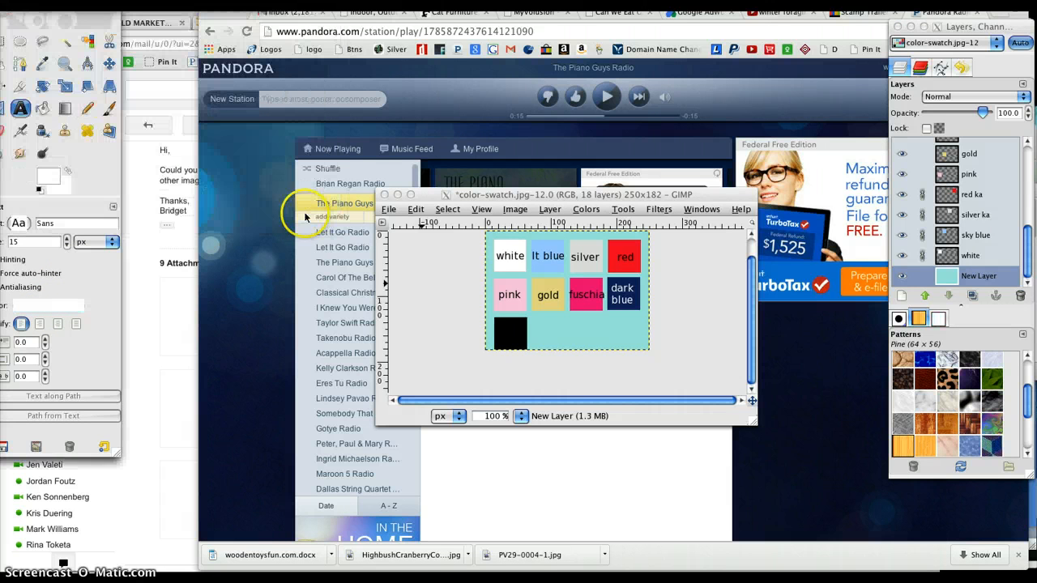
left_click(501, 330)
left_click(495, 329)
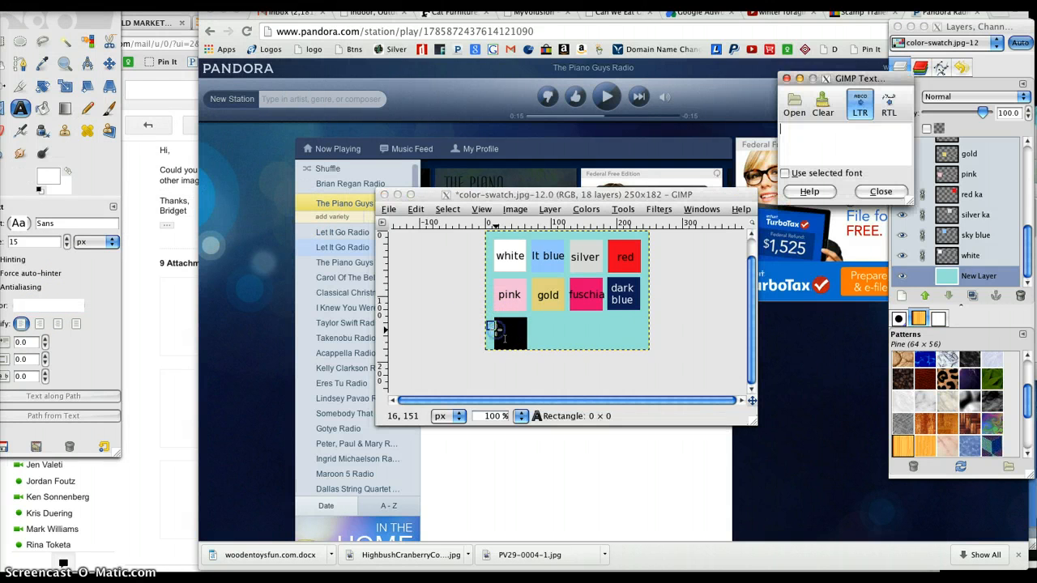
type("black")
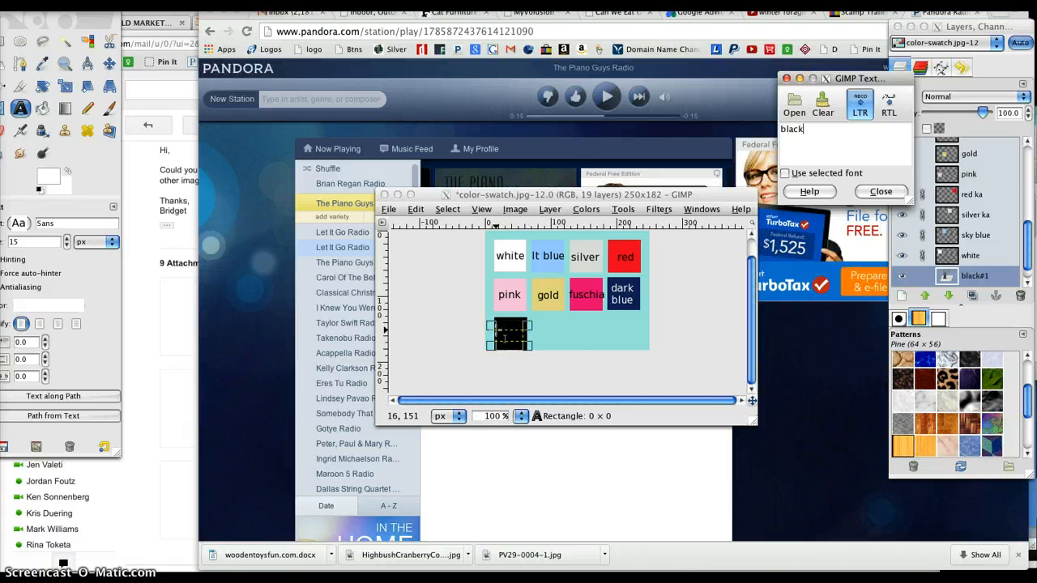
Step: Move the "black" text layer directly above the "black" swatch layer, centre the label on its square and close the text editor
left_click(980, 279)
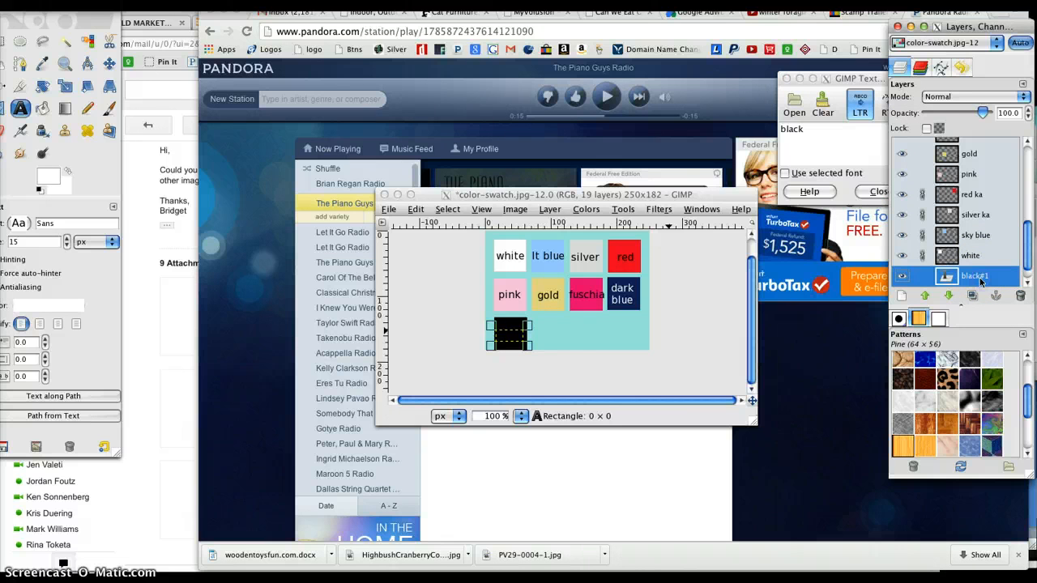
left_click_drag(980, 279, 964, 258)
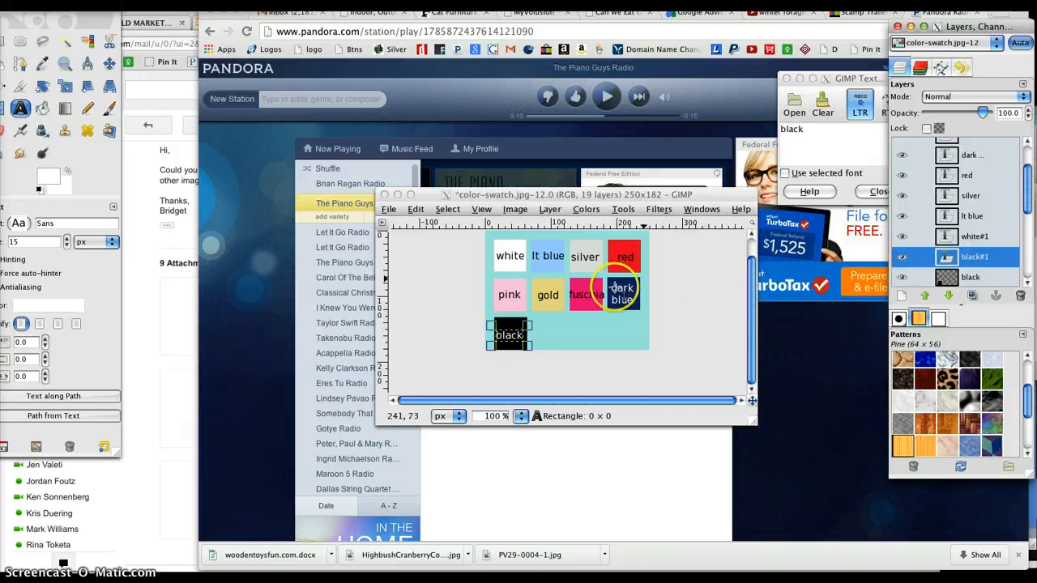
left_click(511, 335)
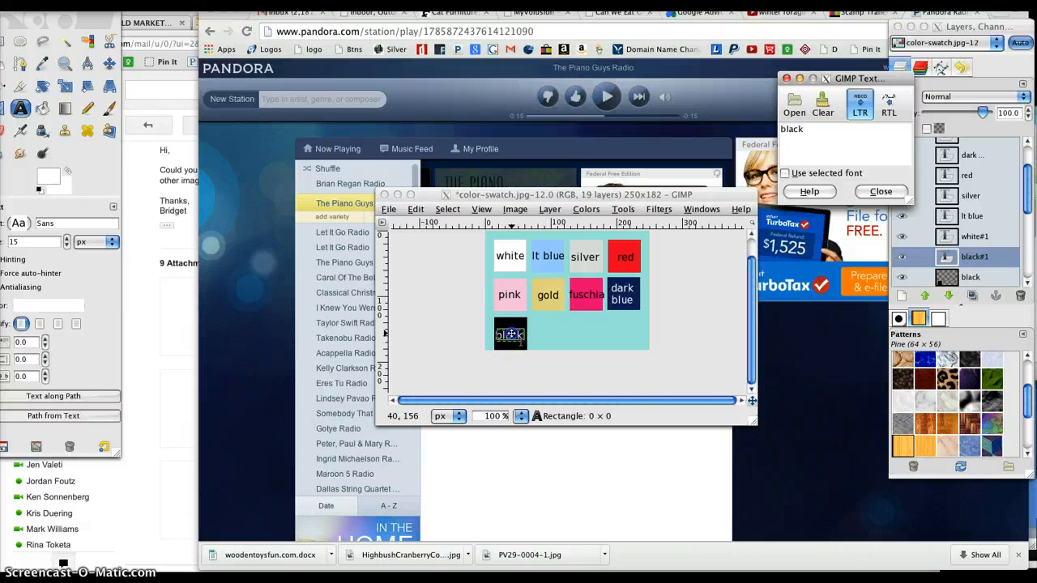
left_click(881, 191)
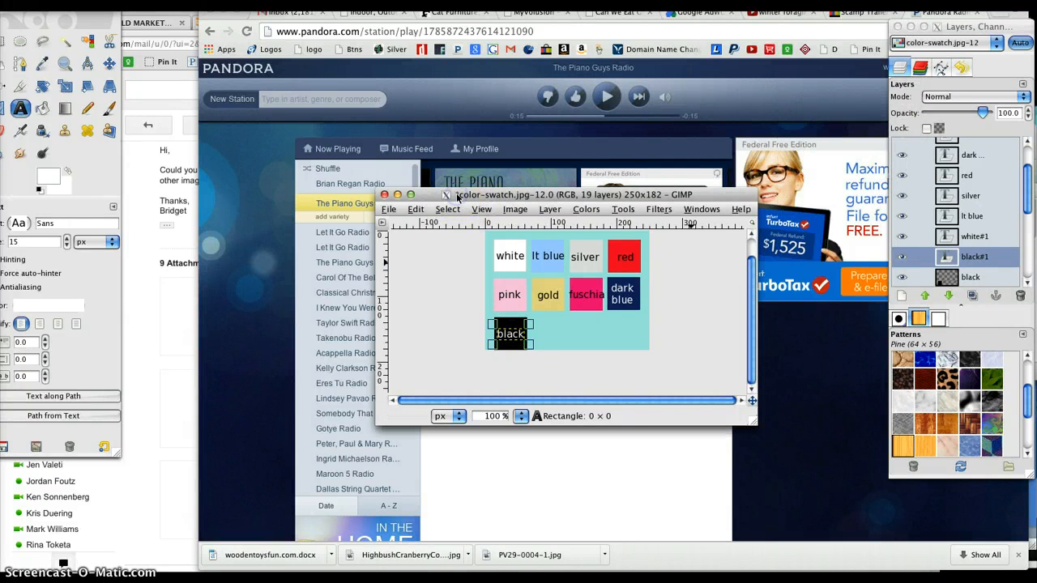
Step: Save the updated image flattened as color-swatch.jpg and also as color-swatch.xcf in the images folder, replacing the existing file
key("ctrl+e")
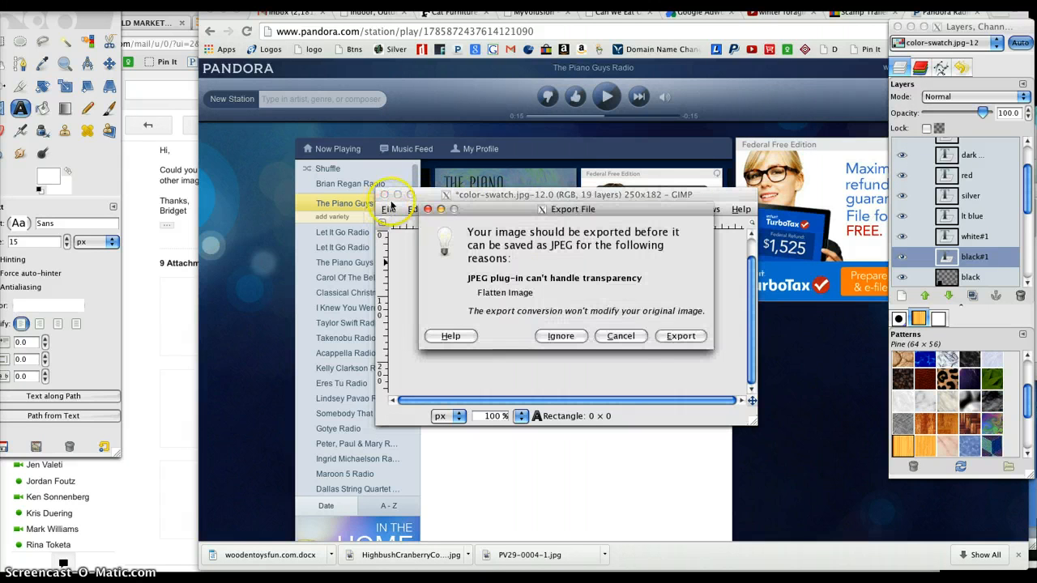
left_click(666, 338)
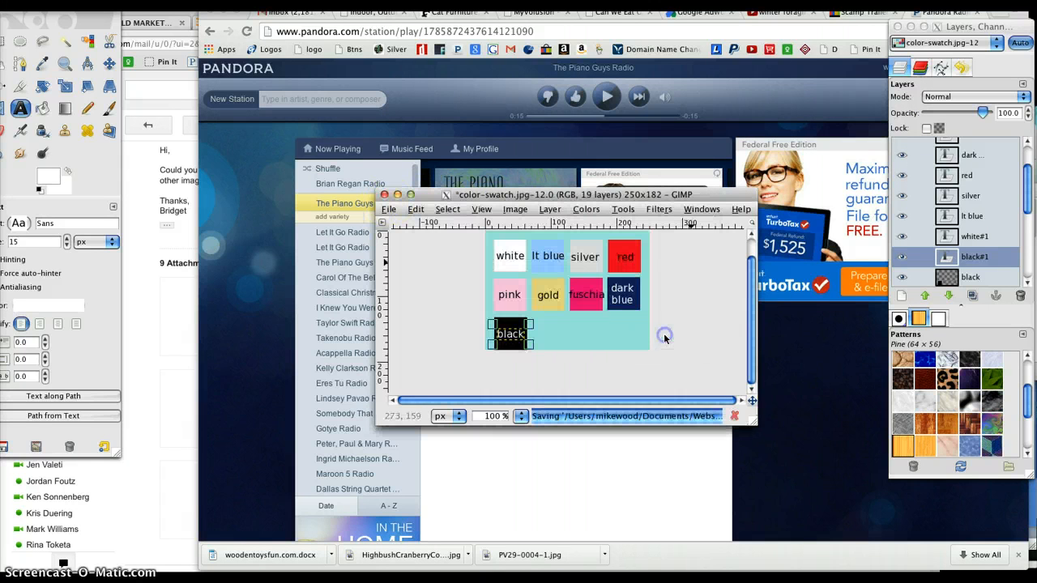
left_click(387, 210)
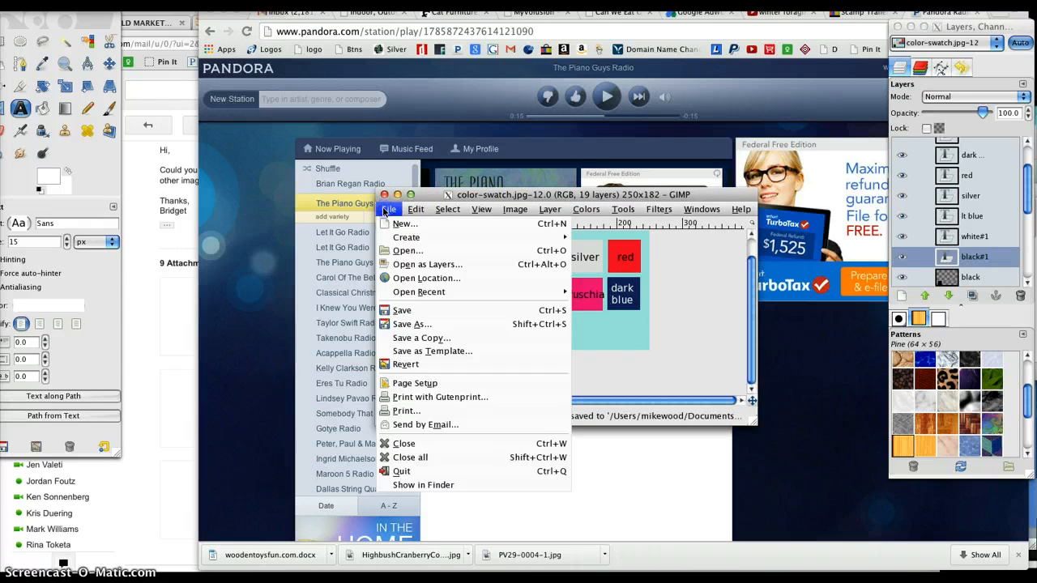
left_click(410, 324)
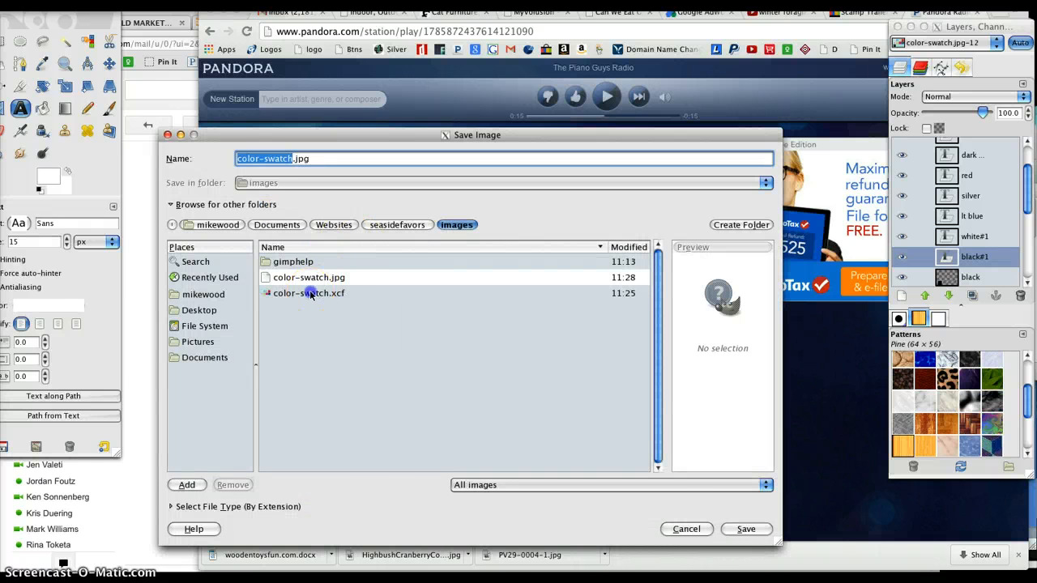
left_click(310, 295)
left_click(746, 529)
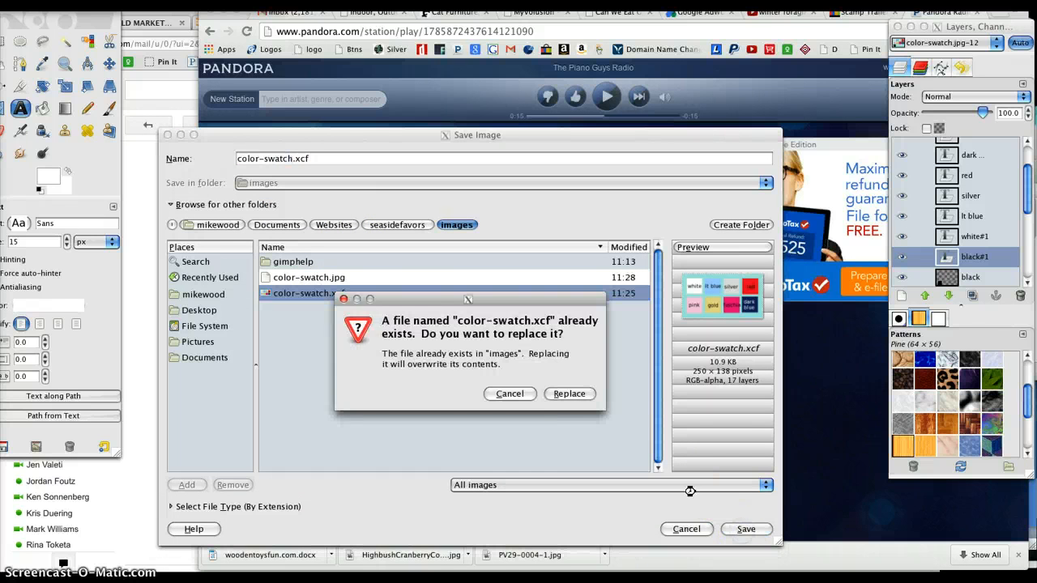
left_click(569, 394)
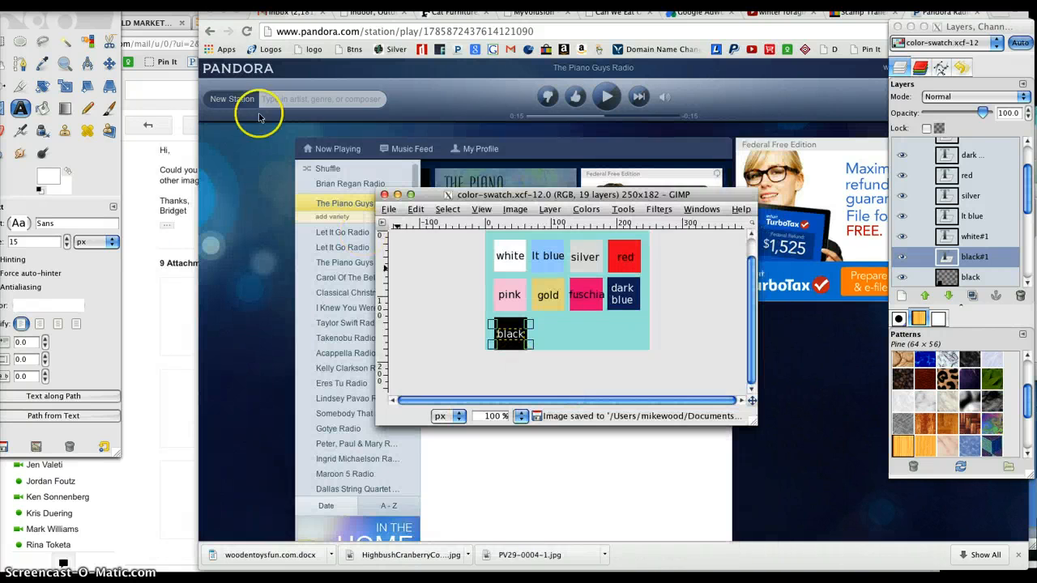